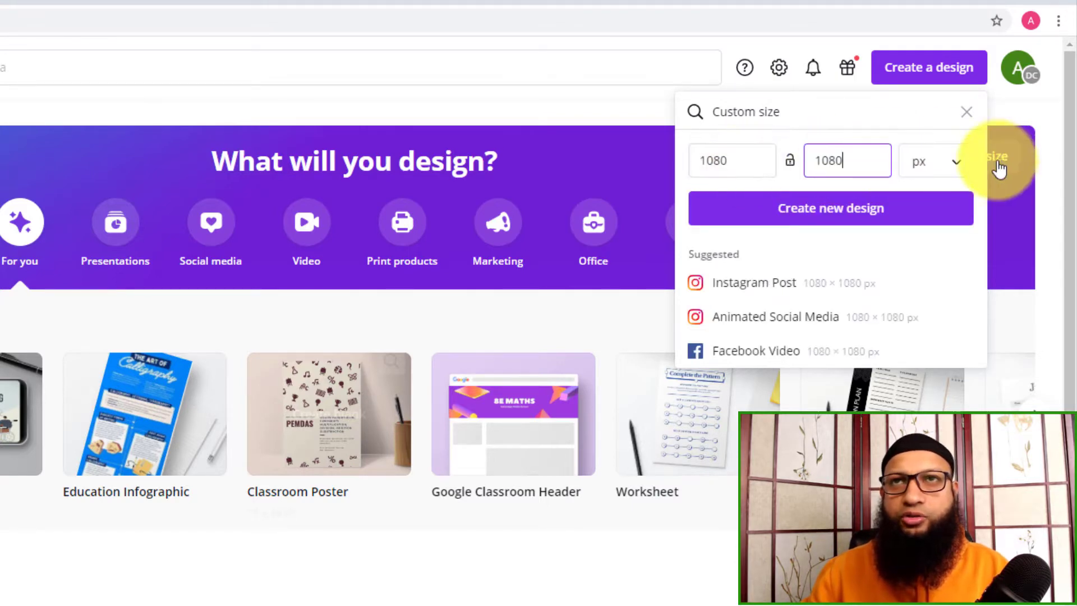
# Keep pixels as the unit and create a new custom-size design of 1080 × 1080 px.
pyautogui.click(944, 162)
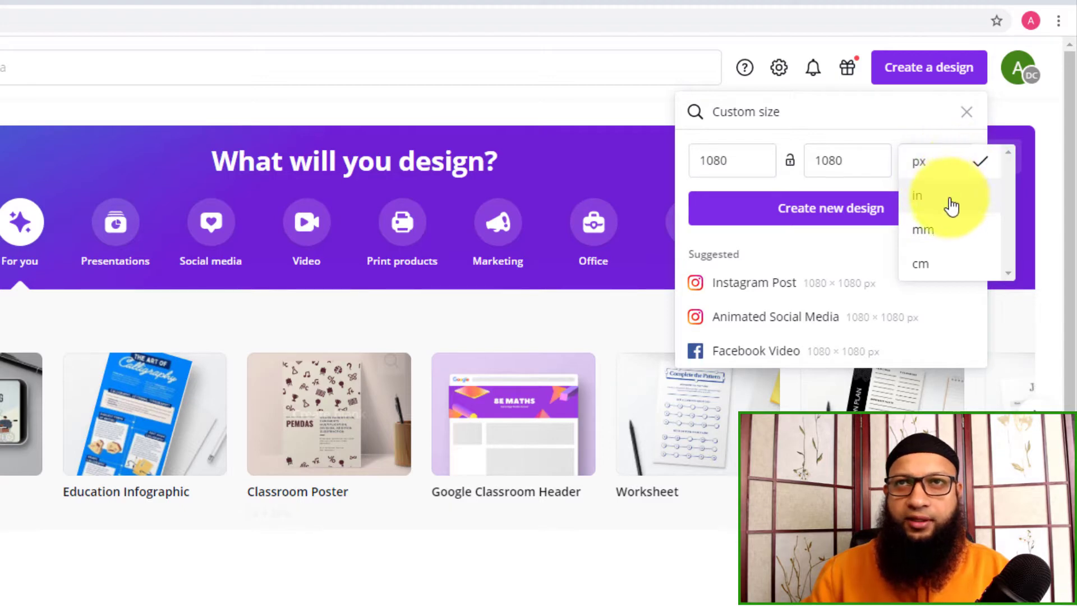
pyautogui.click(948, 166)
pyautogui.click(846, 209)
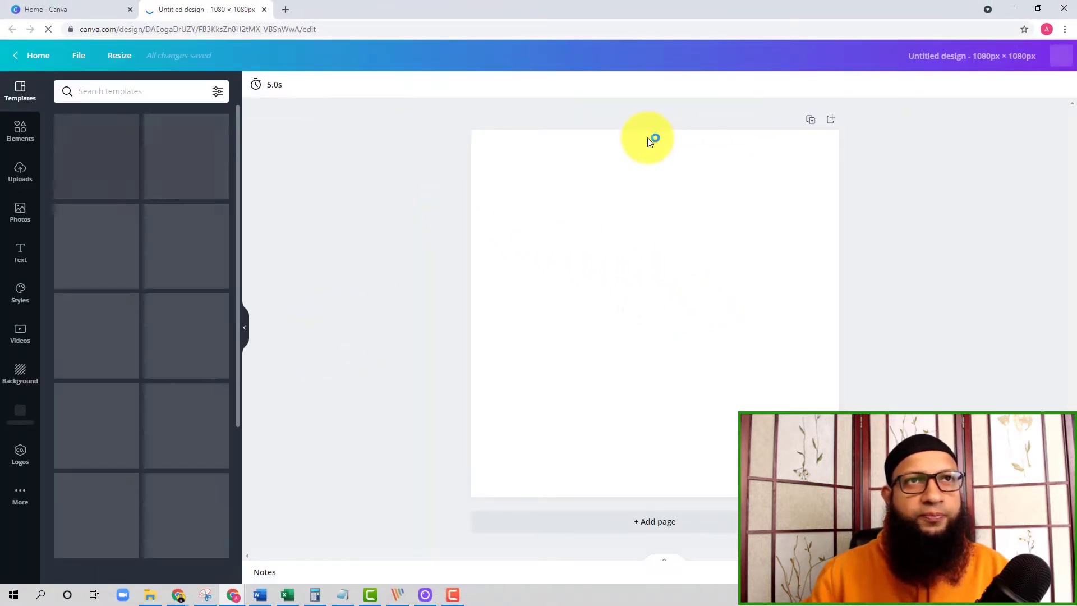
# Try green, pink and blue background colours on the blank page, ending with light green.
pyautogui.click(628, 228)
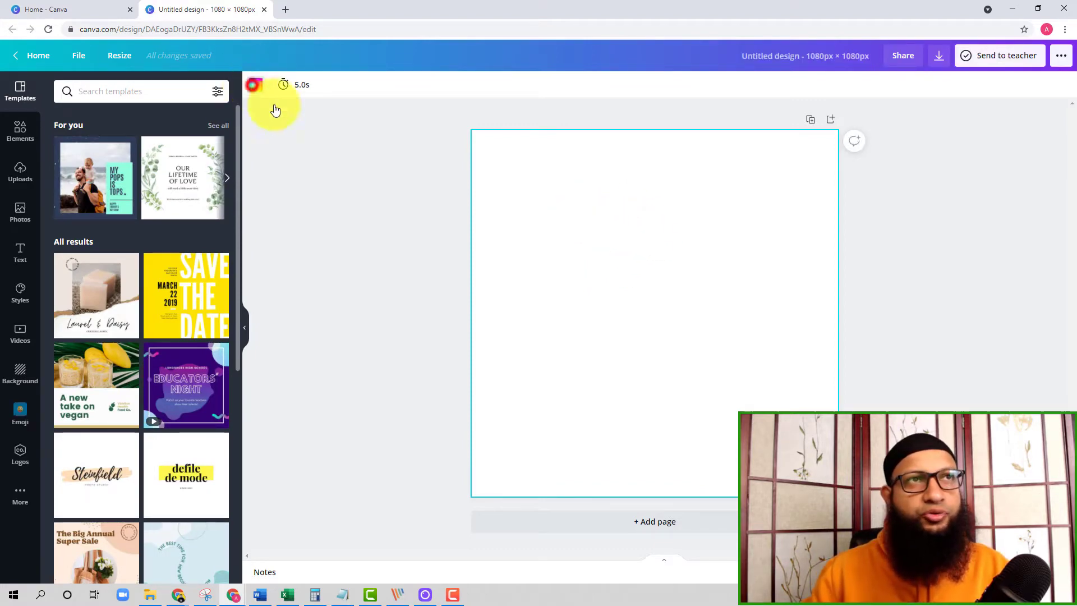
pyautogui.click(253, 85)
pyautogui.click(125, 201)
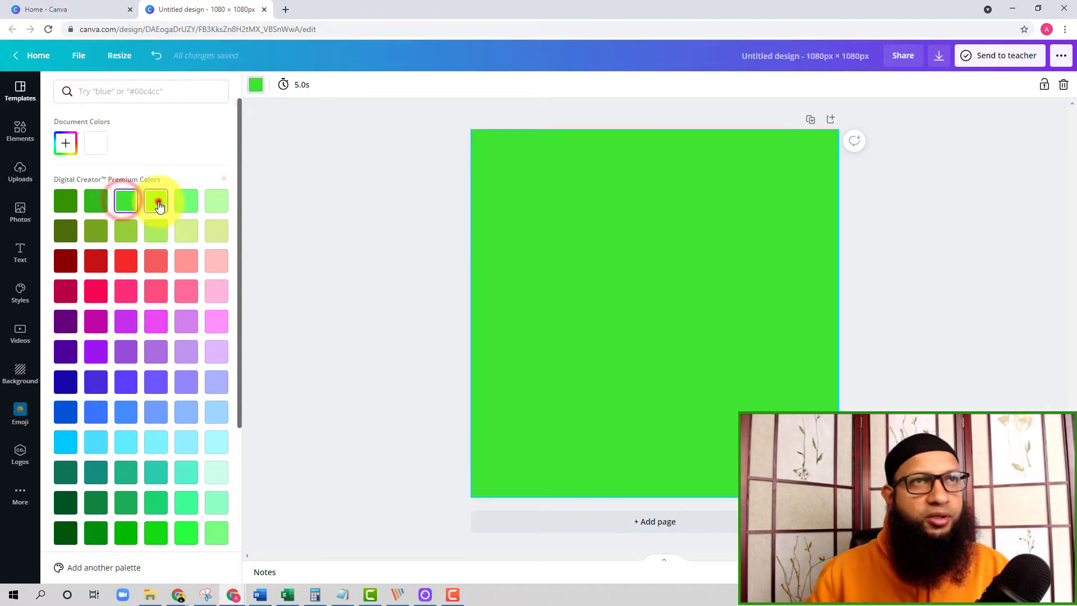
pyautogui.click(157, 203)
pyautogui.click(185, 290)
pyautogui.click(156, 411)
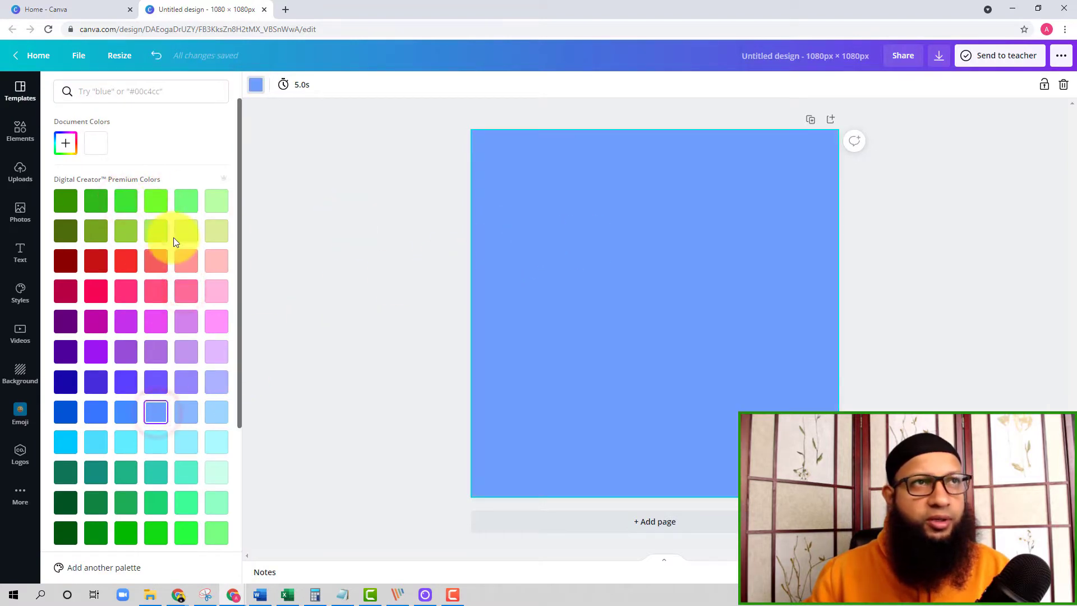
pyautogui.click(179, 203)
pyautogui.click(344, 210)
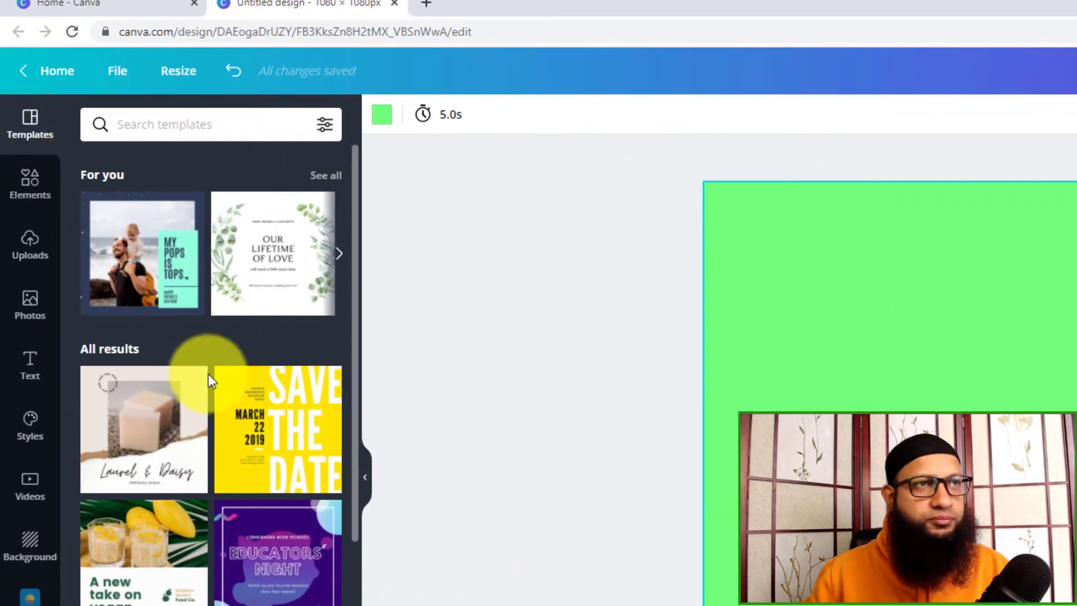
# Apply the World Photography Day template to the page and replace it with the Happy Raksha Bandhan template.
pyautogui.scroll(-15, 271, 462)
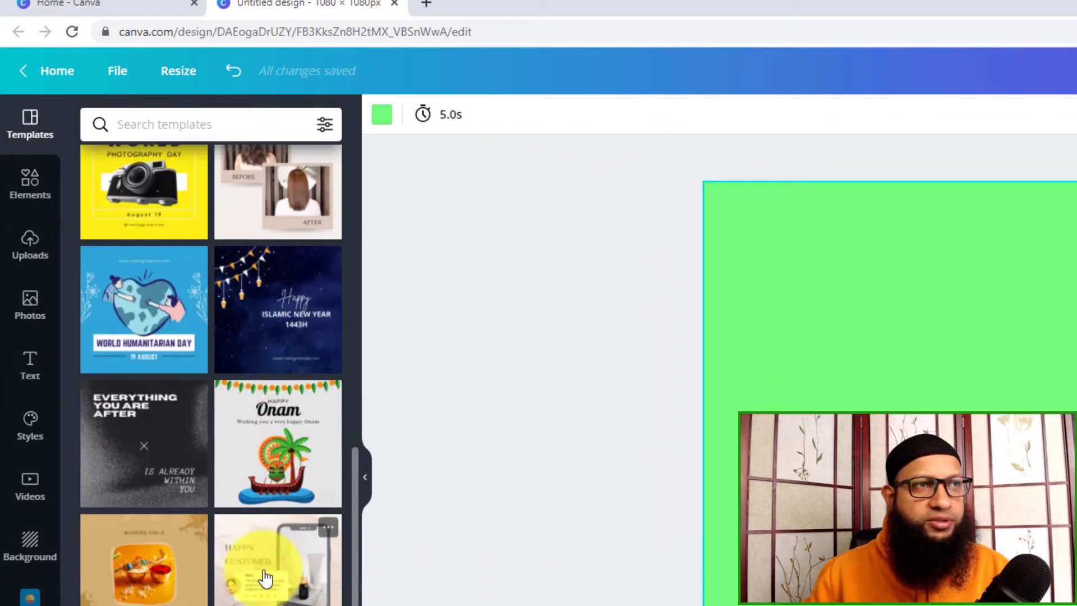
pyautogui.click(178, 208)
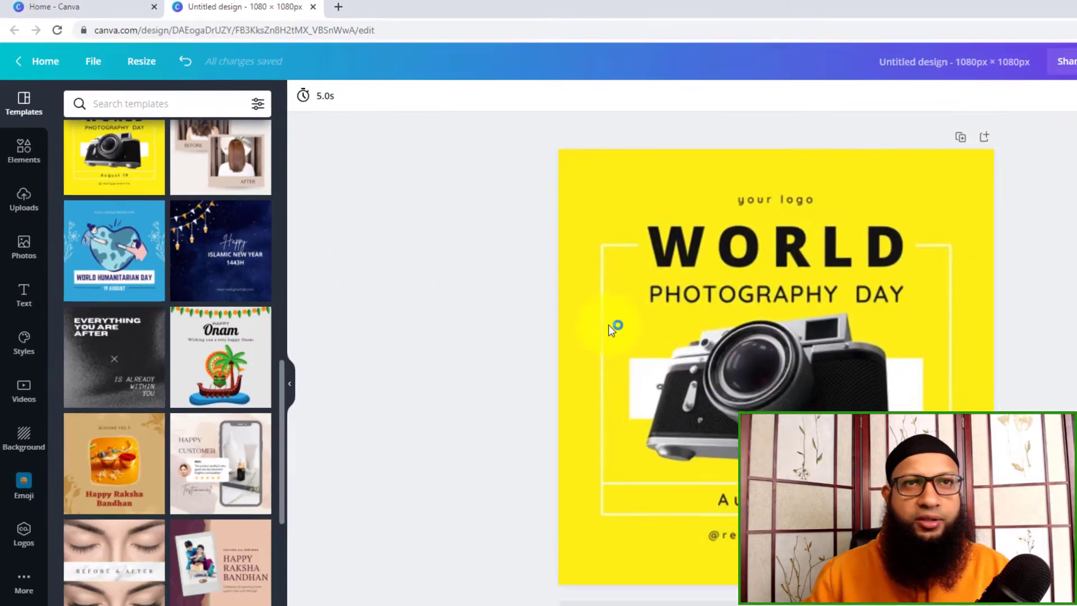
pyautogui.click(142, 478)
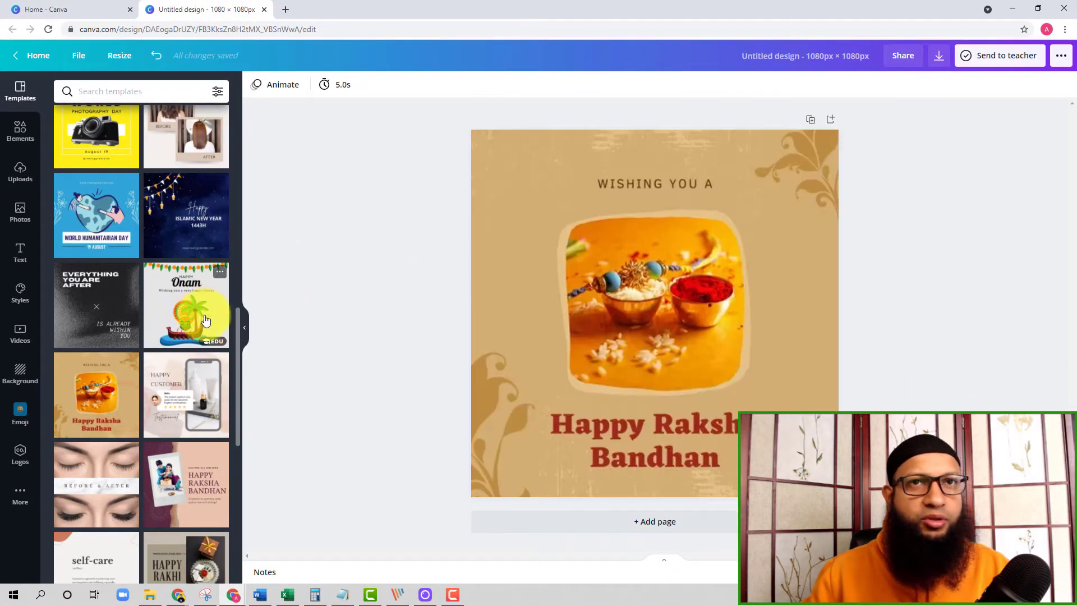
# Try selecting and moving the template's photo, and open the "WISHING YOU A" and "Happy Raksha Bandhan" texts for editing.
pyautogui.click(651, 278)
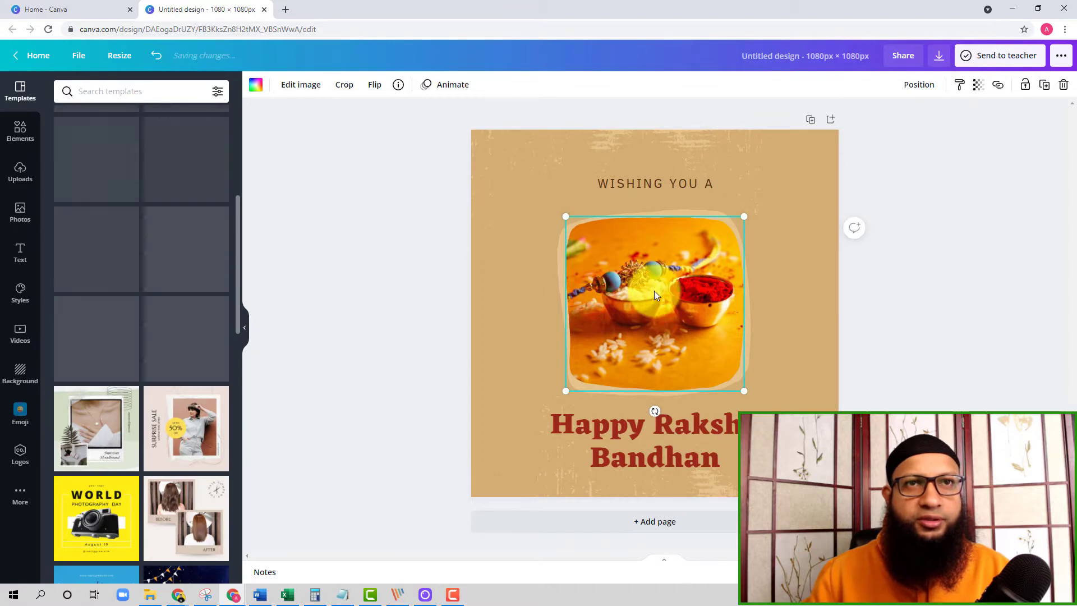
pyautogui.moveTo(645, 291); pyautogui.dragTo(678, 264)
pyautogui.click(666, 182)
pyautogui.click(666, 182)
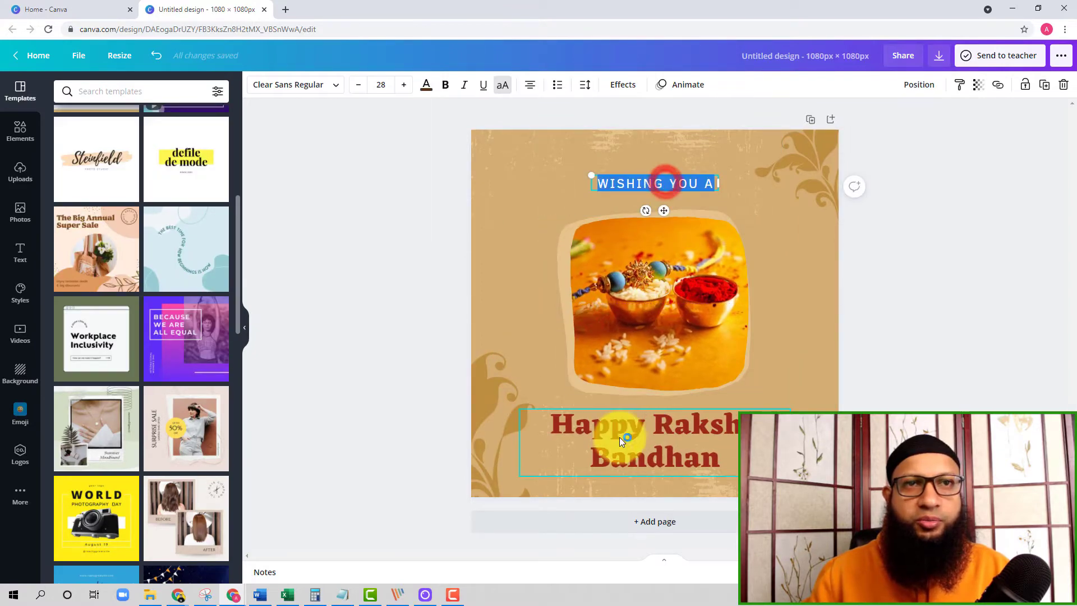
pyautogui.click(619, 437)
pyautogui.click(612, 430)
pyautogui.click(498, 297)
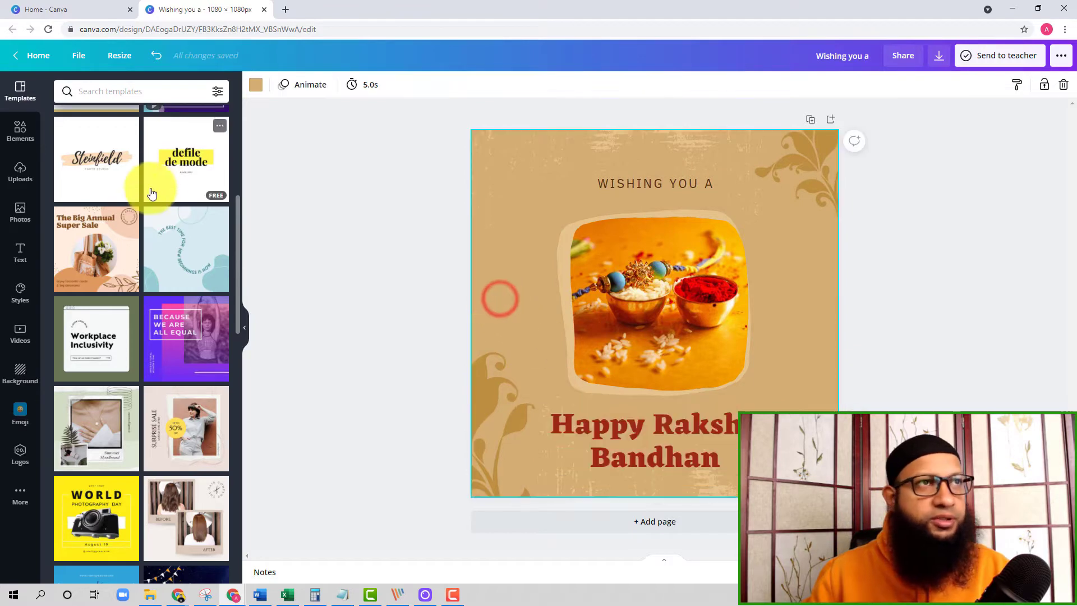
# Filter the templates by the colour yellow and apply the Vocal Trainer template with music notes.
pyautogui.scroll(-5, 153, 228)
pyautogui.scroll(15, 155, 228)
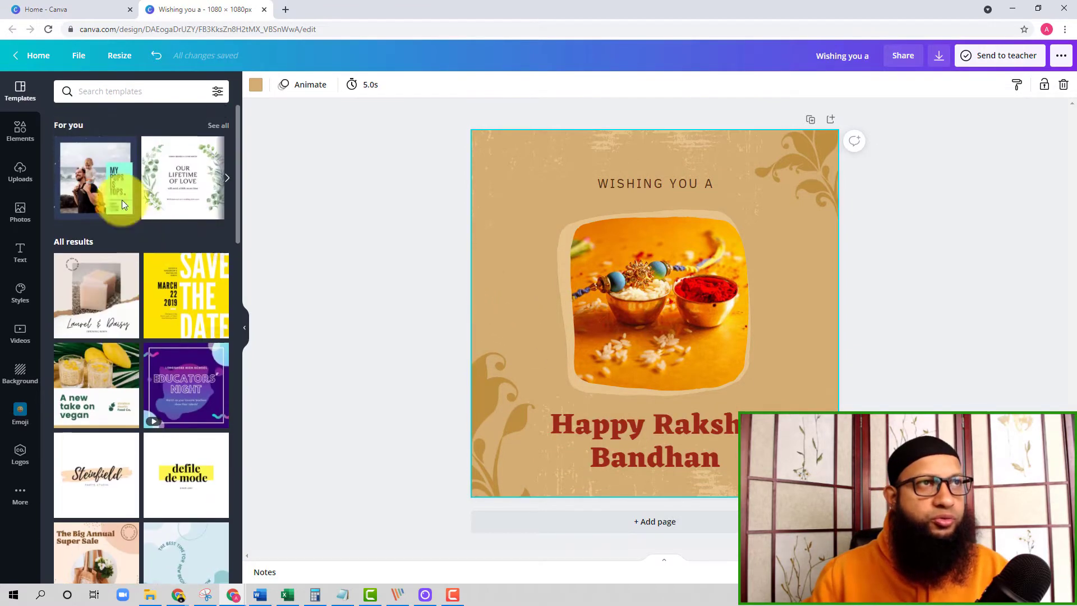
pyautogui.click(218, 93)
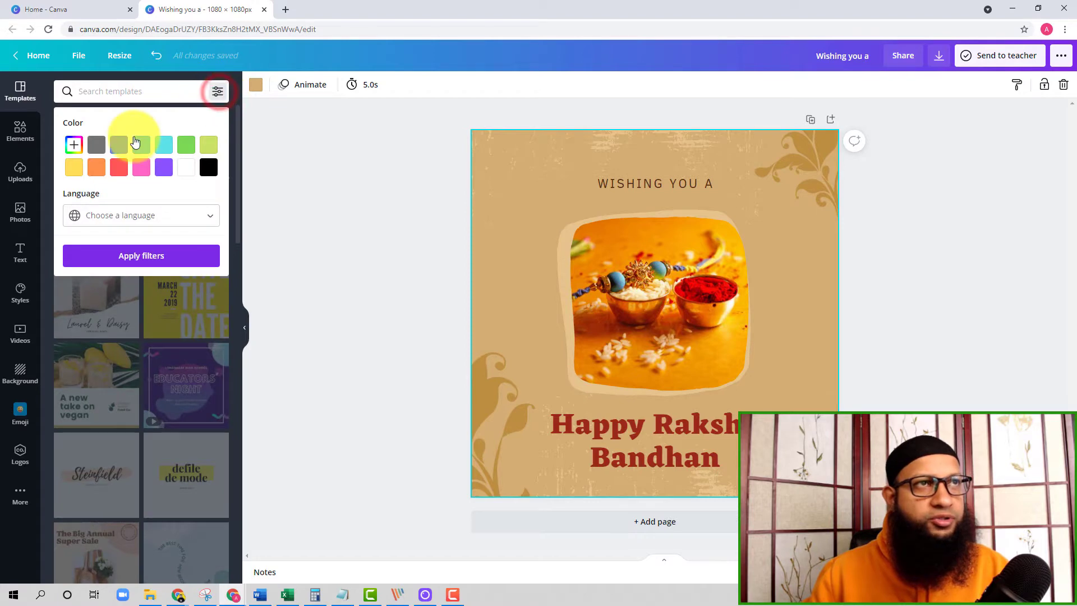
pyautogui.click(75, 173)
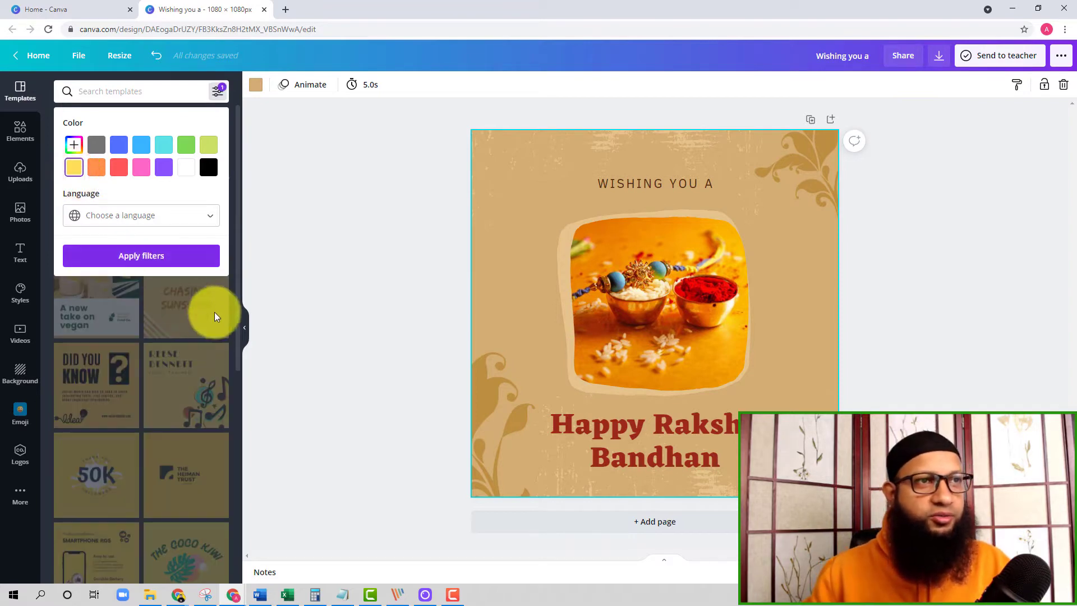
pyautogui.click(199, 318)
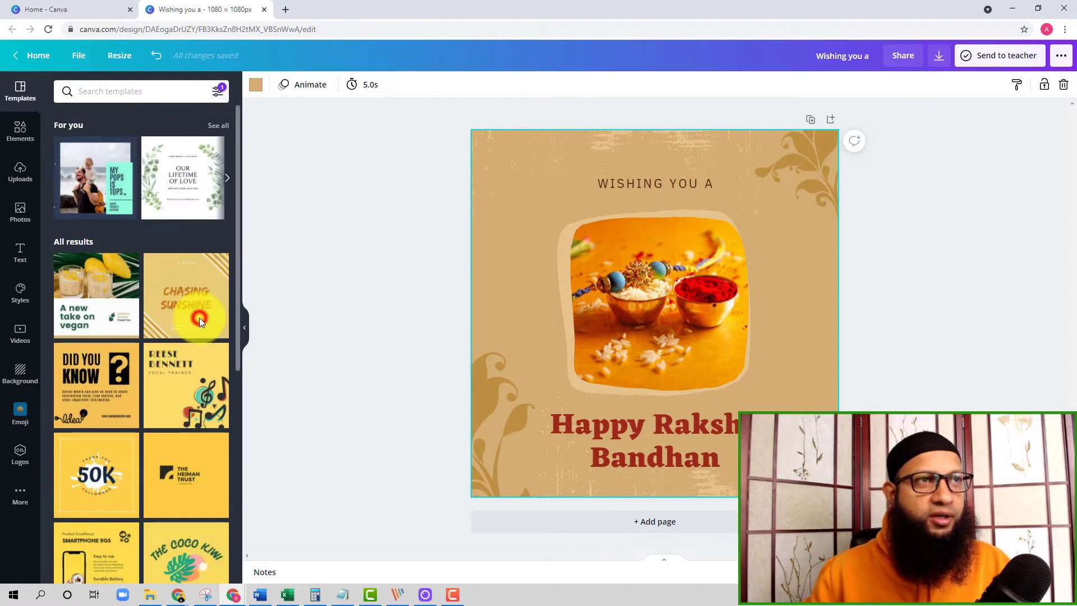
pyautogui.click(218, 98)
pyautogui.click(145, 257)
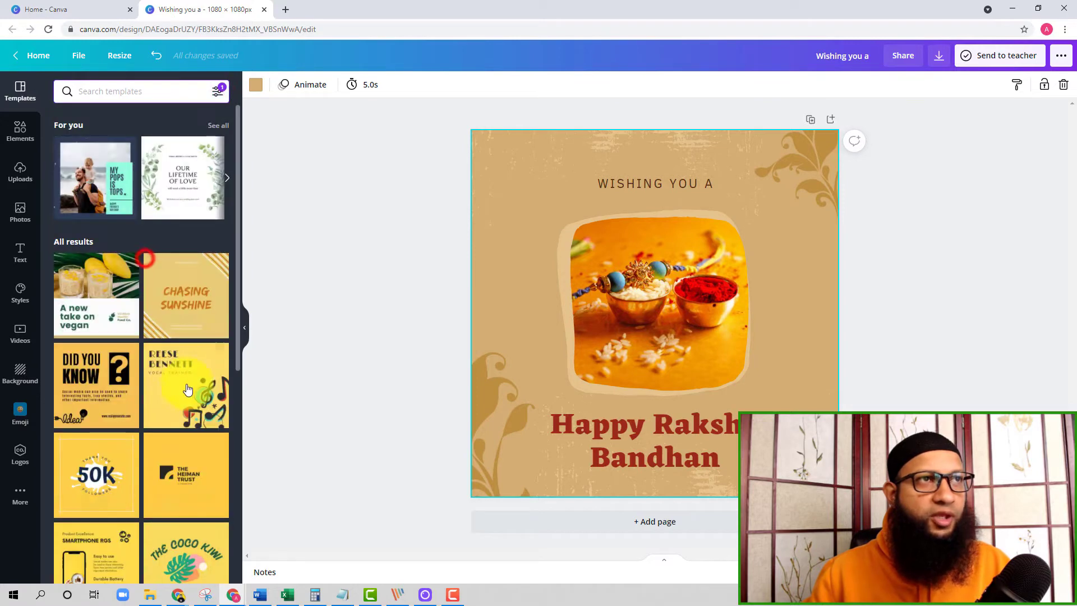
pyautogui.click(188, 365)
# Browse the templates available under the yellow colour filter.
pyautogui.scroll(-5, 174, 342)
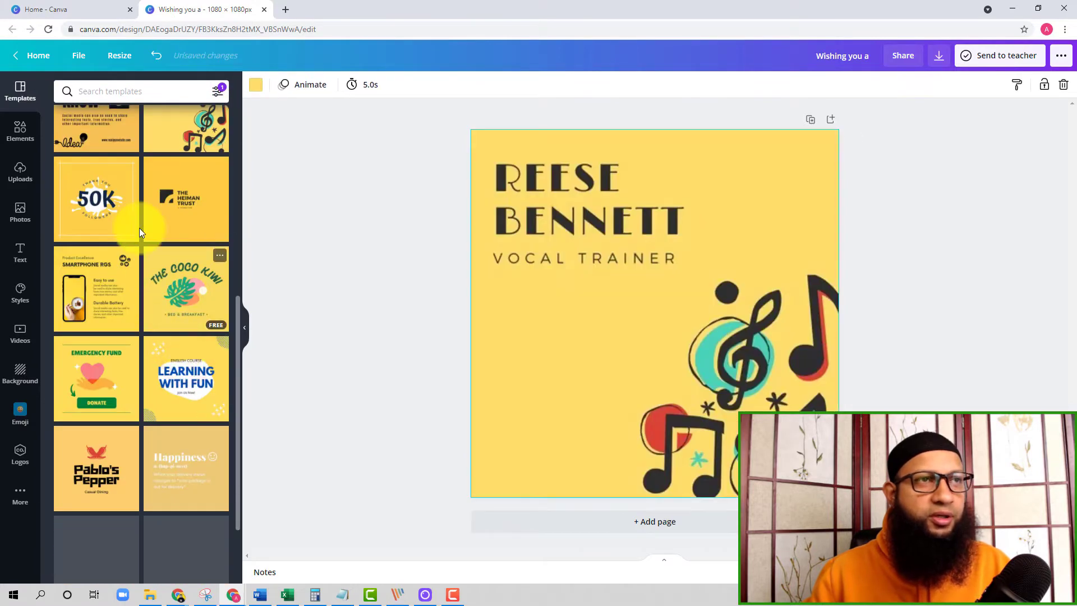
pyautogui.scroll(-10, 166, 344)
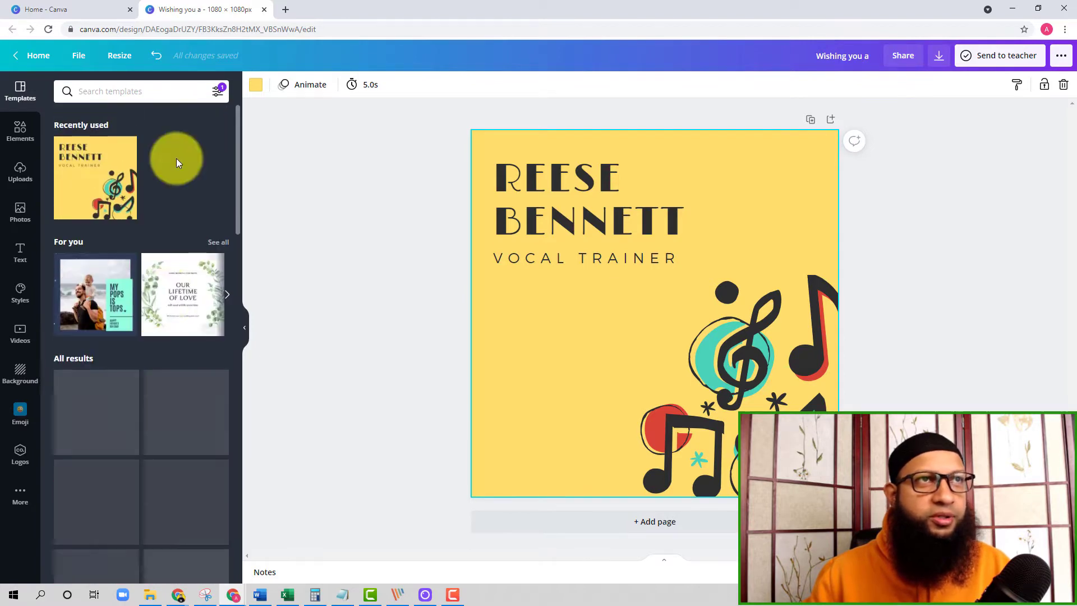
pyautogui.click(217, 91)
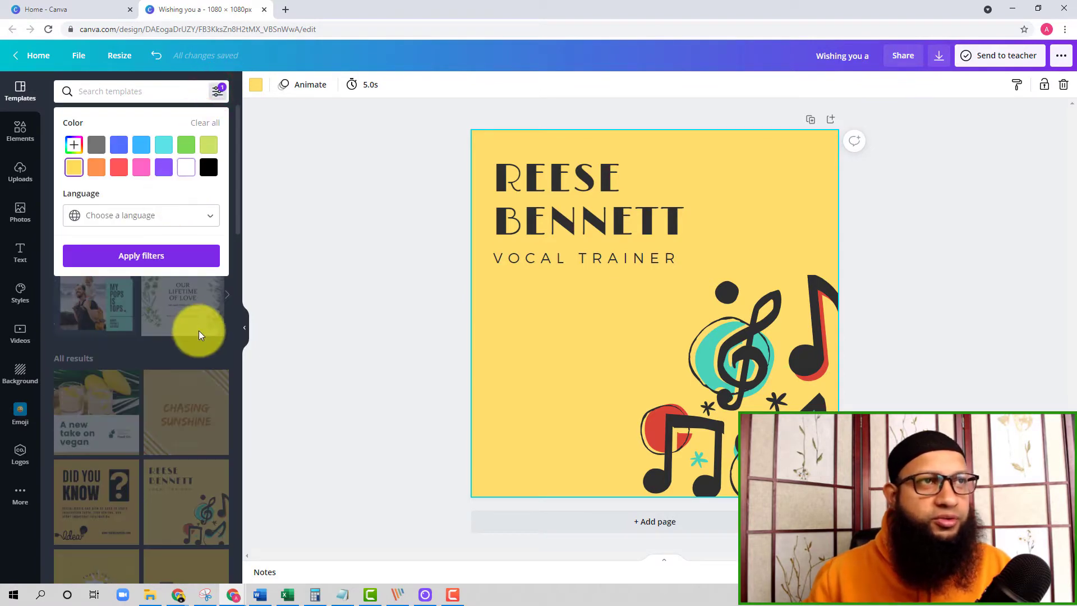
pyautogui.click(178, 445)
pyautogui.scroll(-10, 177, 444)
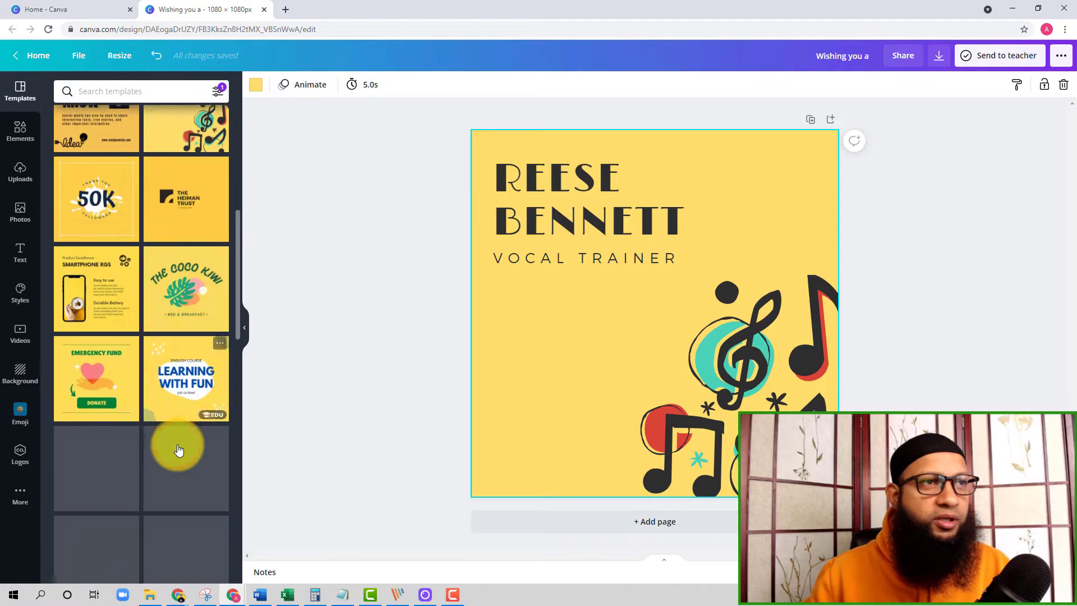
pyautogui.scroll(-10, 177, 444)
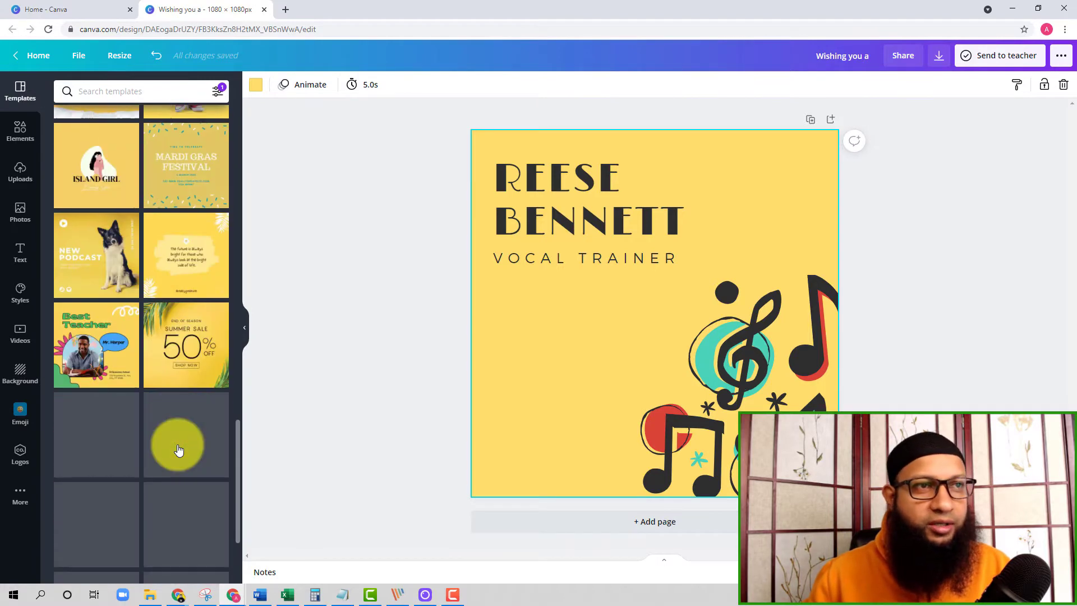
pyautogui.scroll(-10, 178, 444)
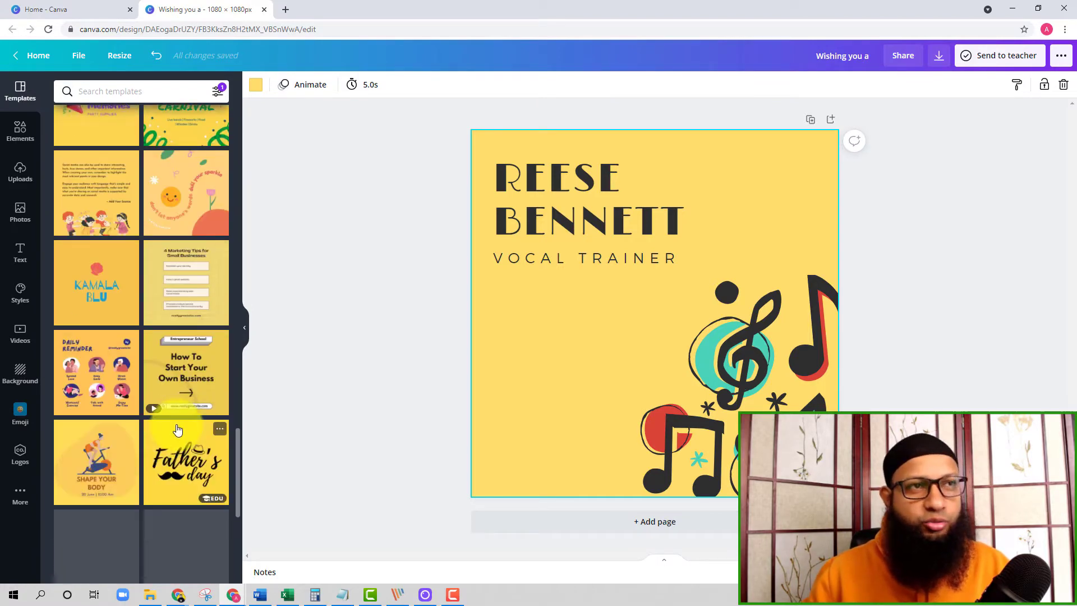
pyautogui.scroll(-3, 171, 404)
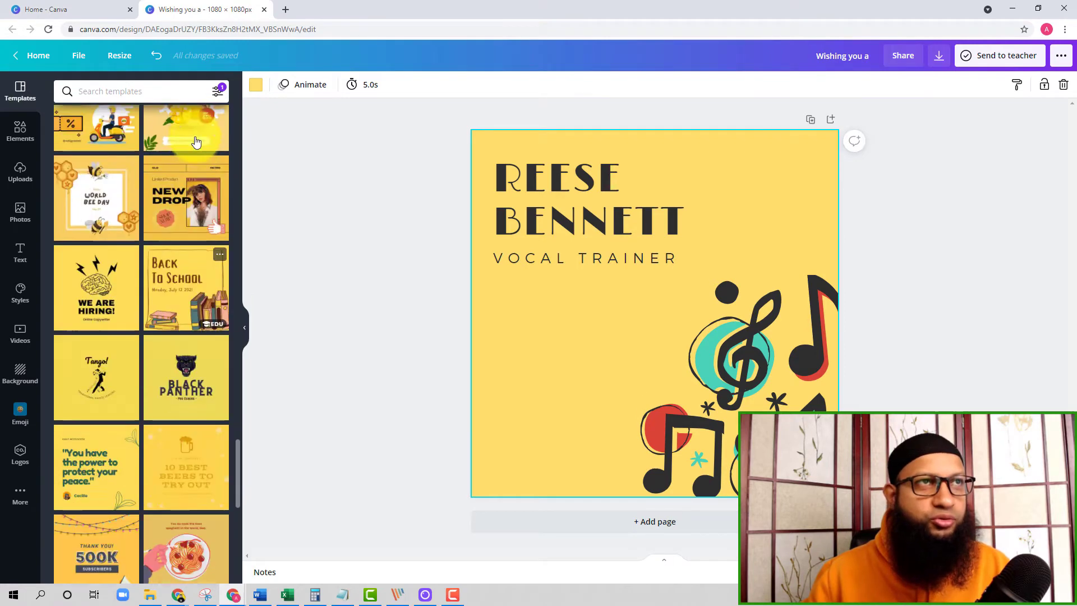
# Clear the colour filter from the templates and look through the unfiltered designs.
pyautogui.click(213, 93)
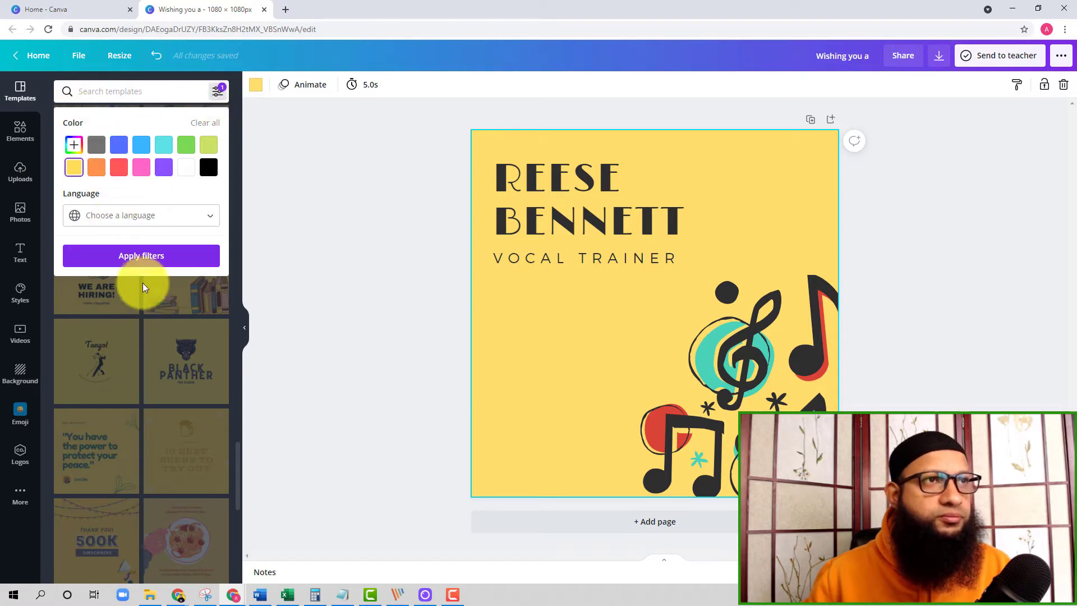
pyautogui.click(221, 91)
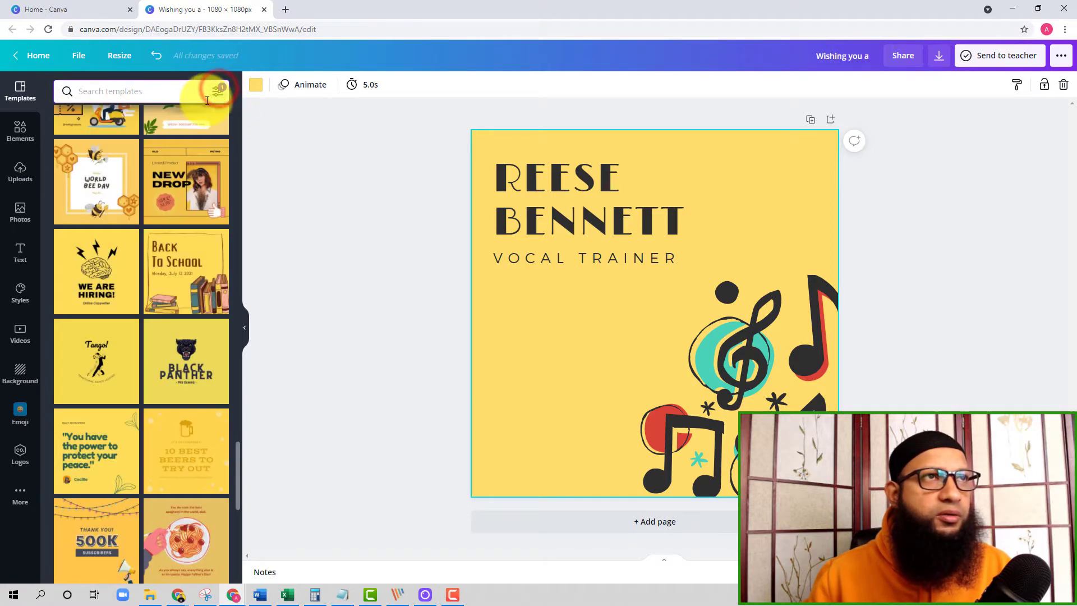
pyautogui.click(23, 88)
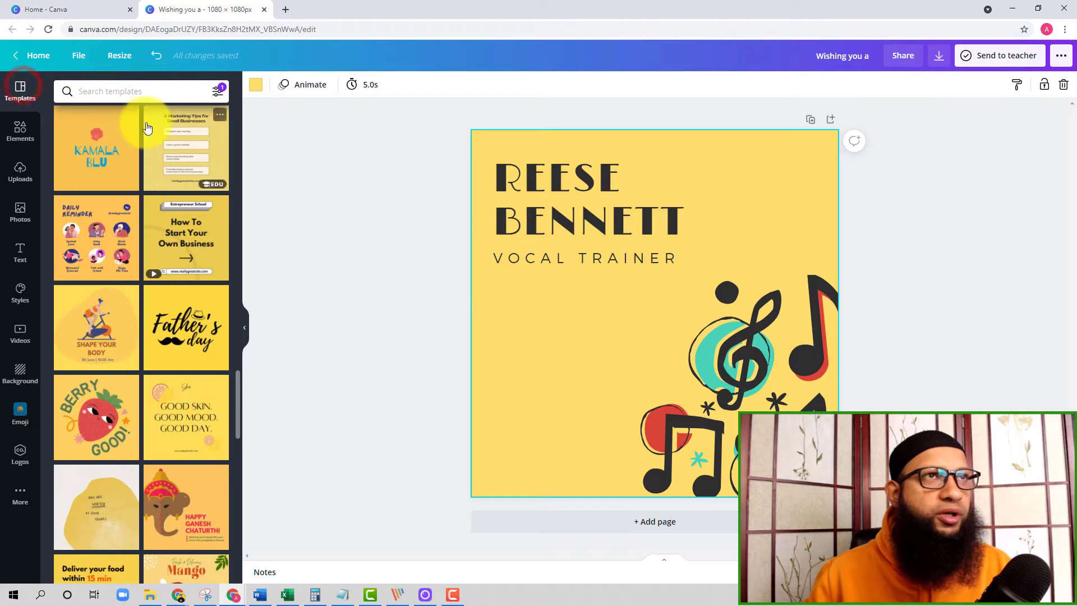
pyautogui.click(20, 87)
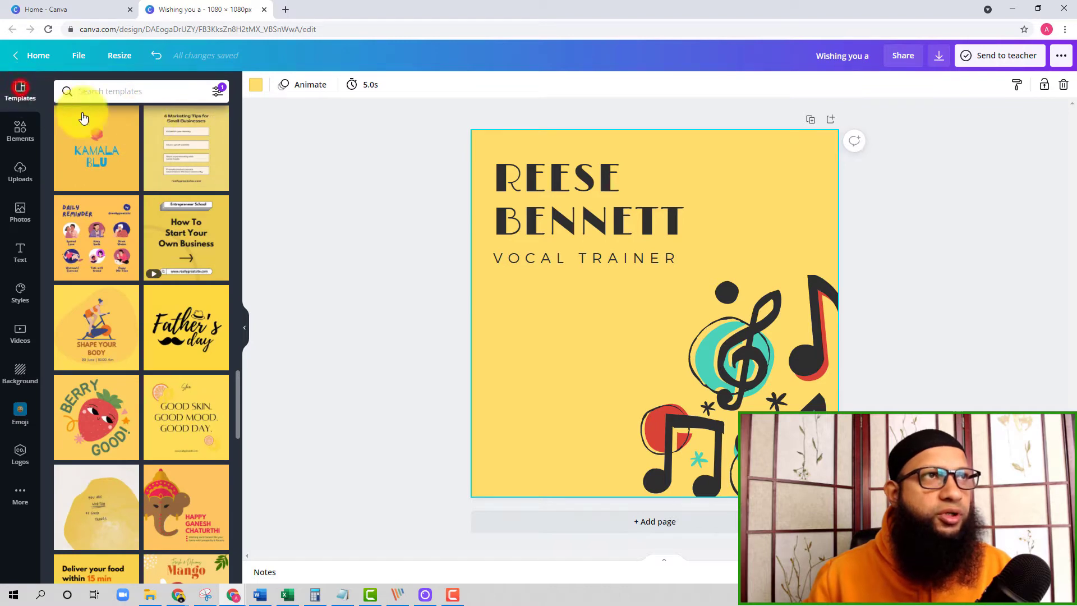
pyautogui.click(219, 95)
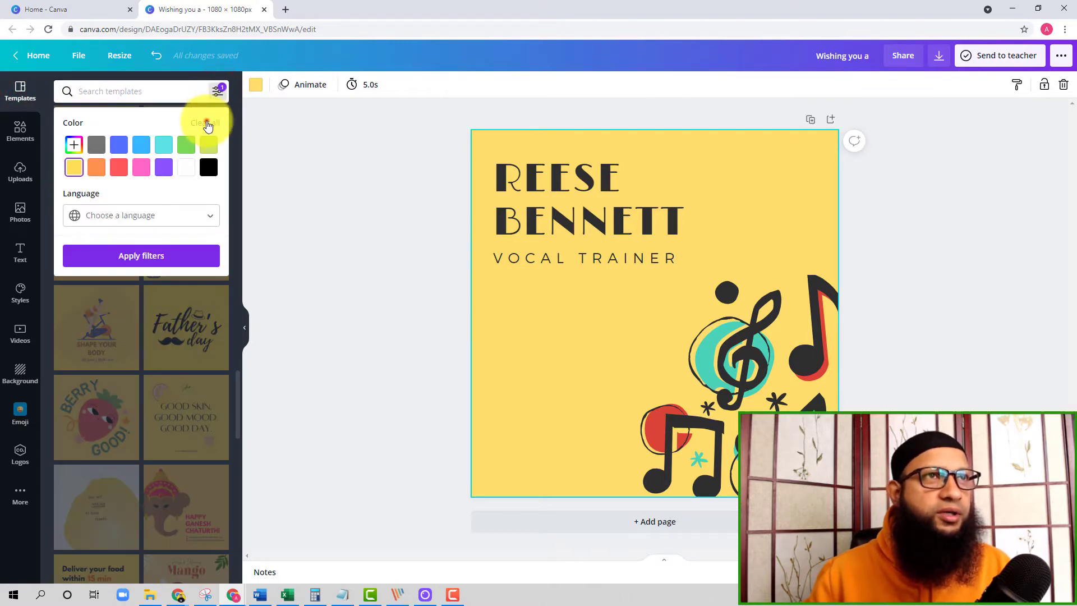
pyautogui.click(206, 123)
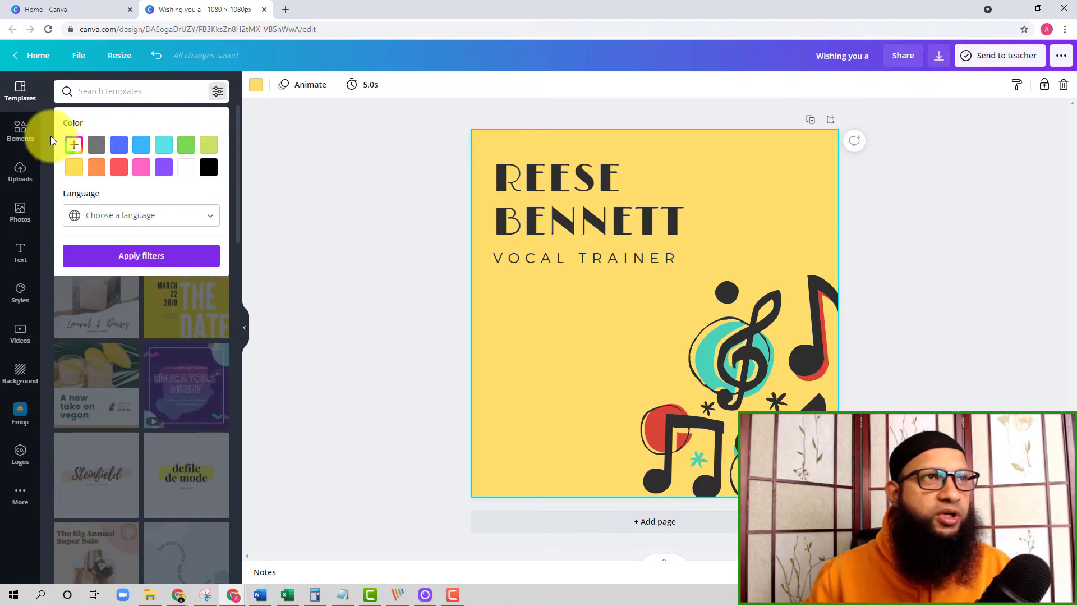
pyautogui.click(129, 323)
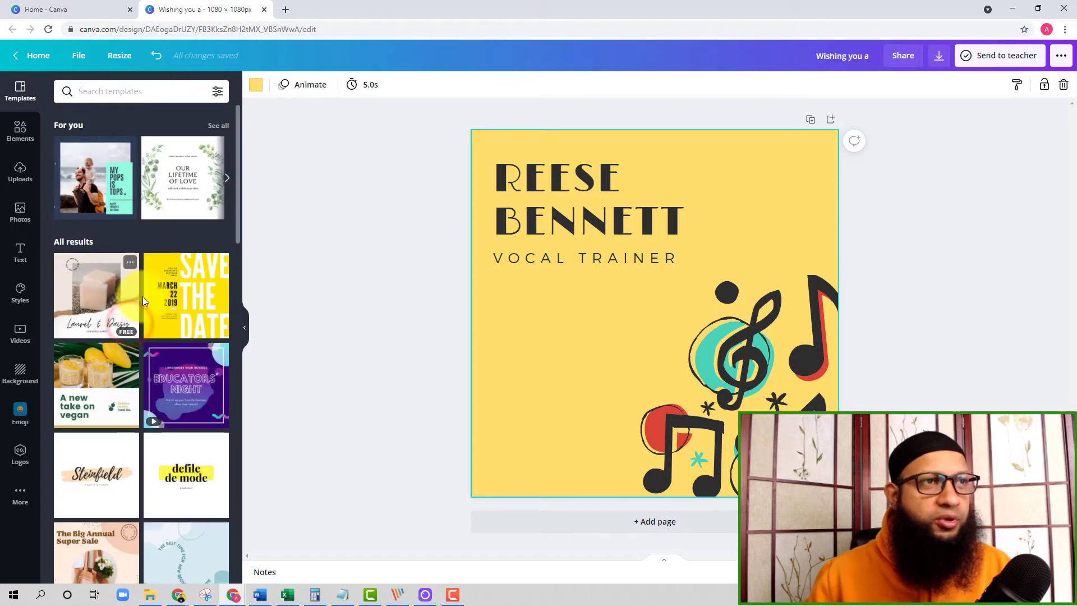
pyautogui.scroll(-10, 143, 296)
pyautogui.scroll(-5, 134, 337)
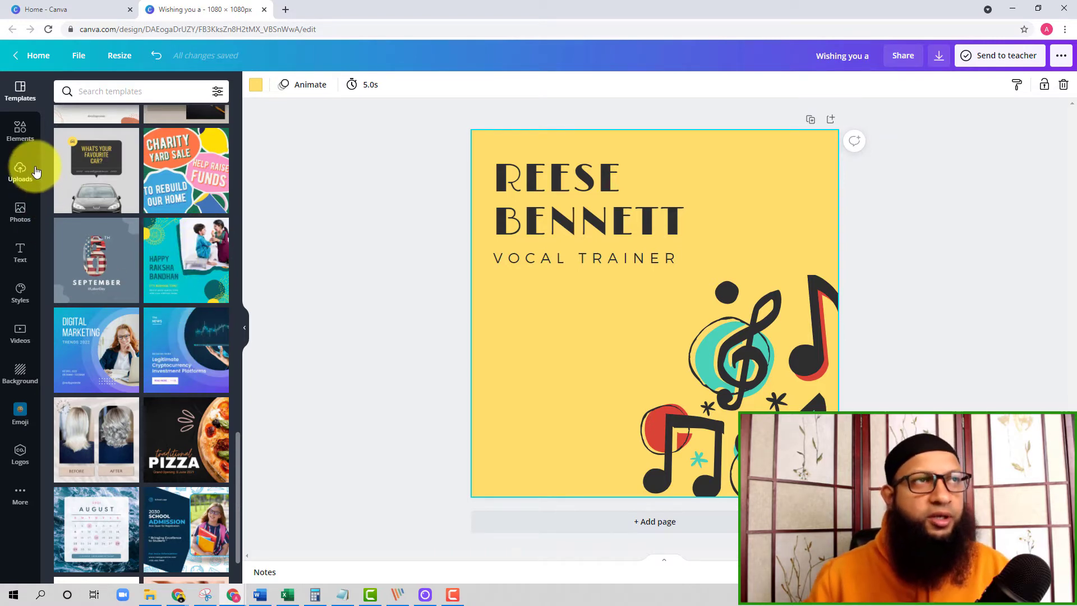
# Show the elements library and delete the yellow background from the page.
pyautogui.click(21, 139)
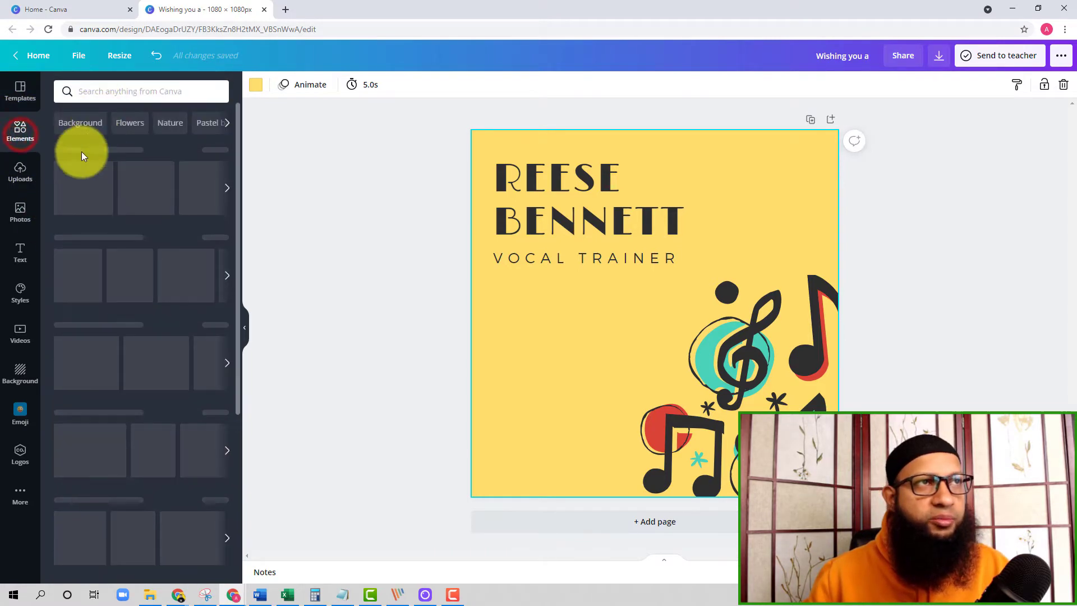
pyautogui.click(796, 149)
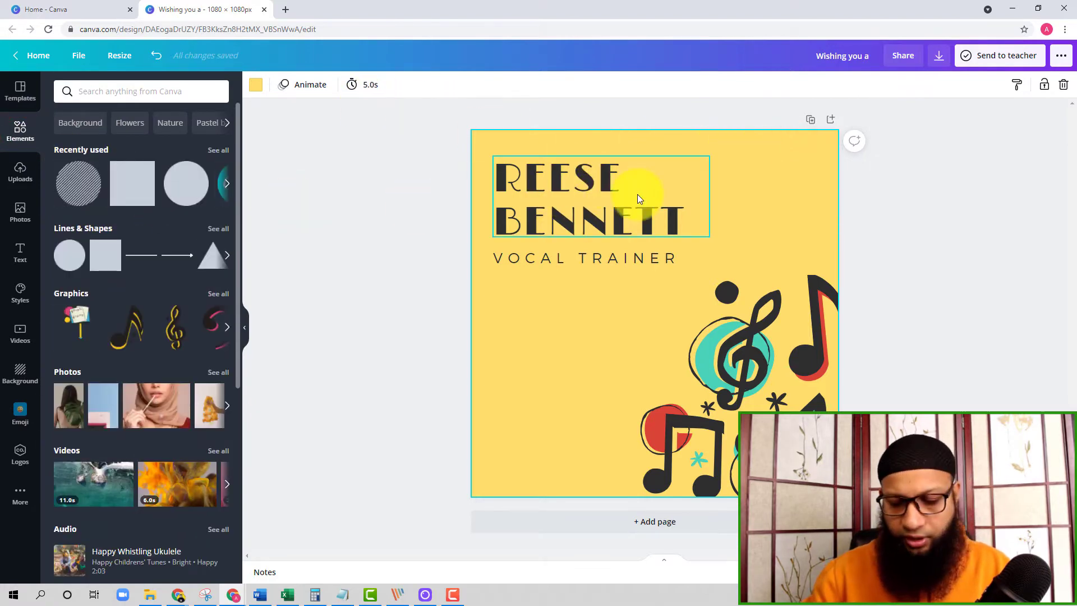
pyautogui.press('Delete')
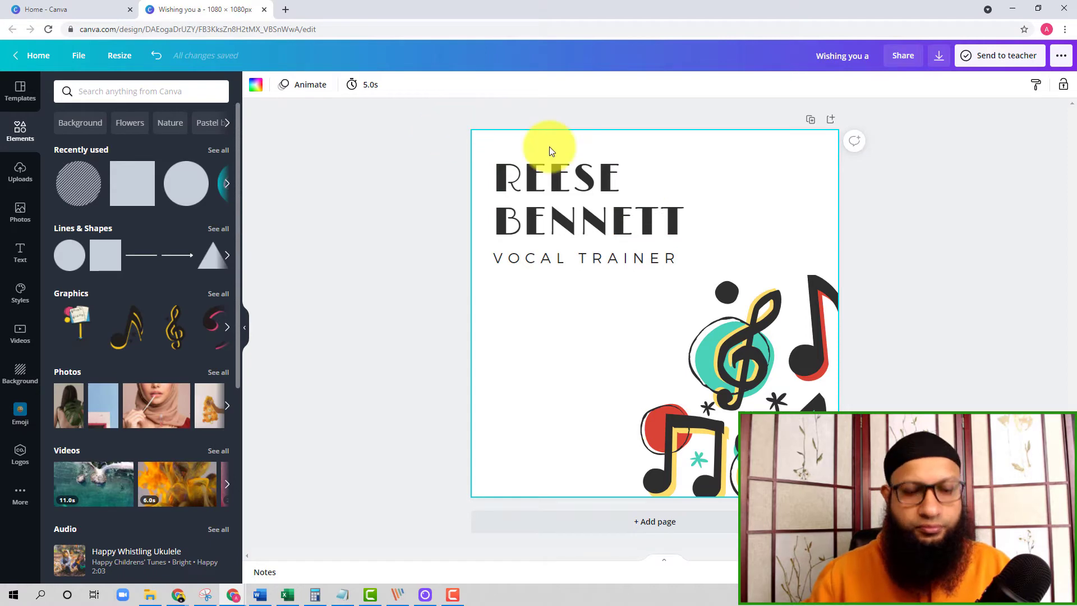
# Delete all remaining template text and graphics from the page.
pyautogui.hotkey('ctrl', 'a')
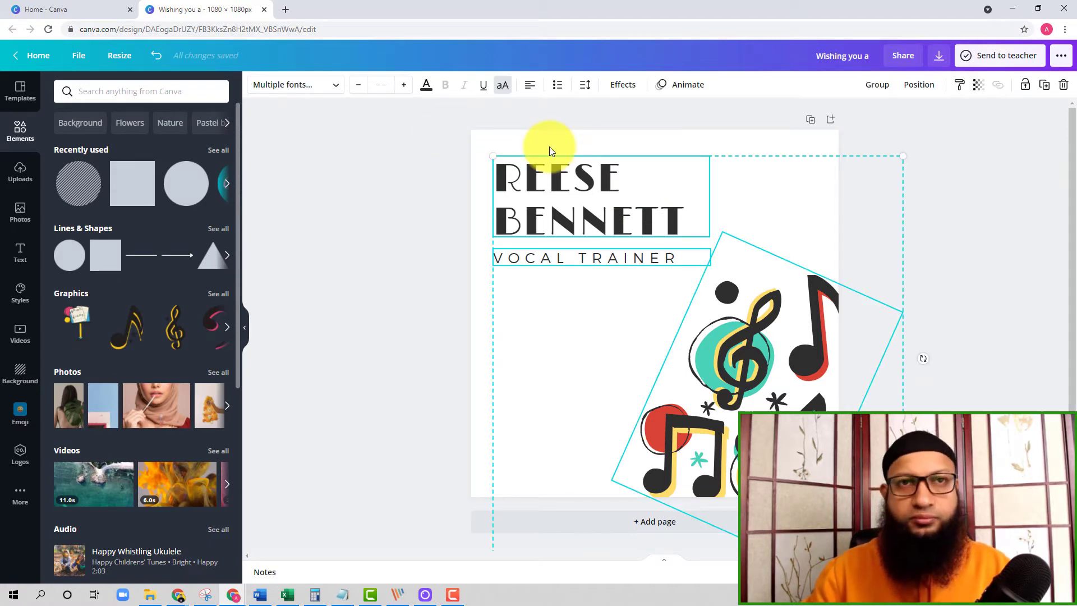
pyautogui.press('Delete')
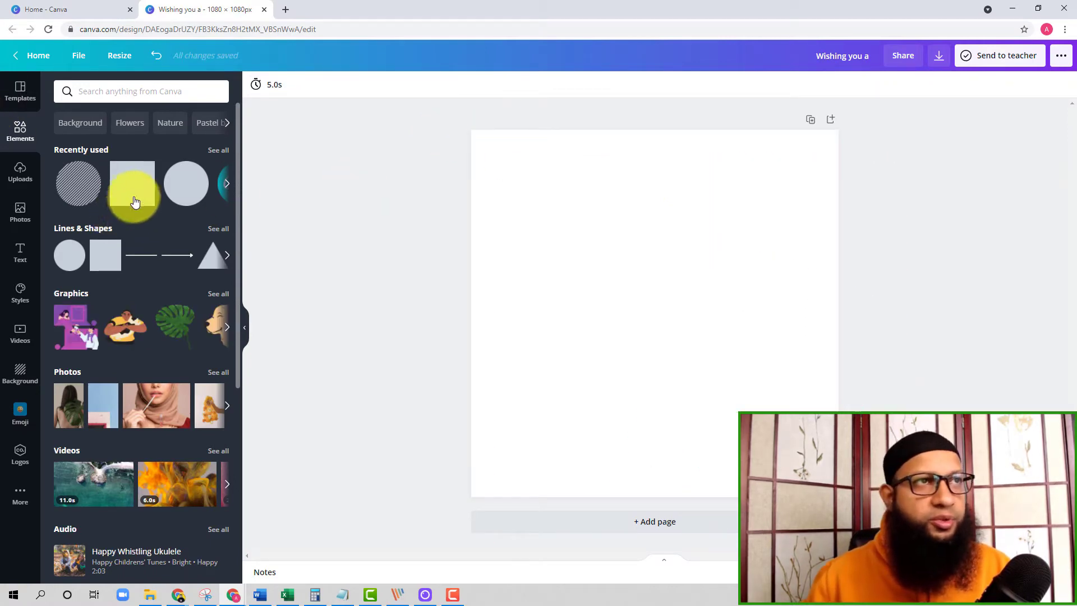
# Add a filled square from the full lines and shapes collection and place it in the page's upper-left area.
pyautogui.scroll(-1, 87, 223)
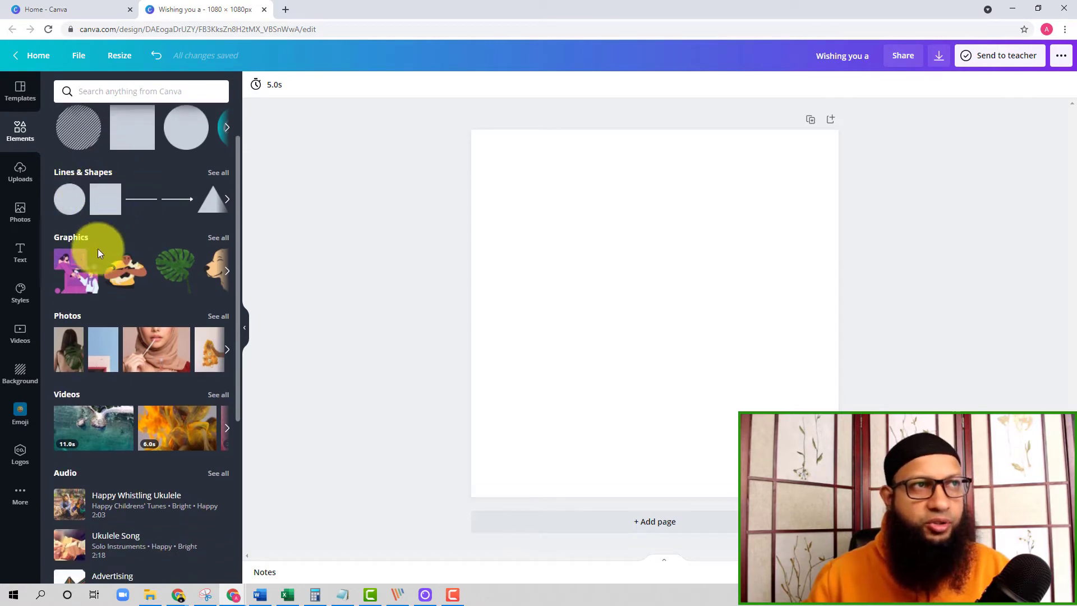
pyautogui.click(221, 178)
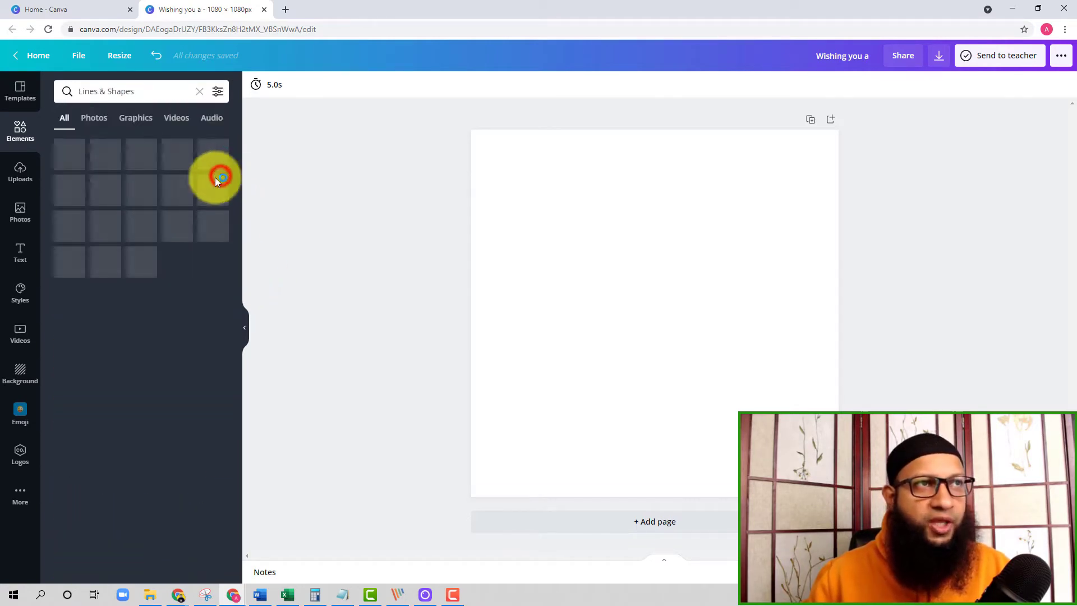
pyautogui.click(108, 273)
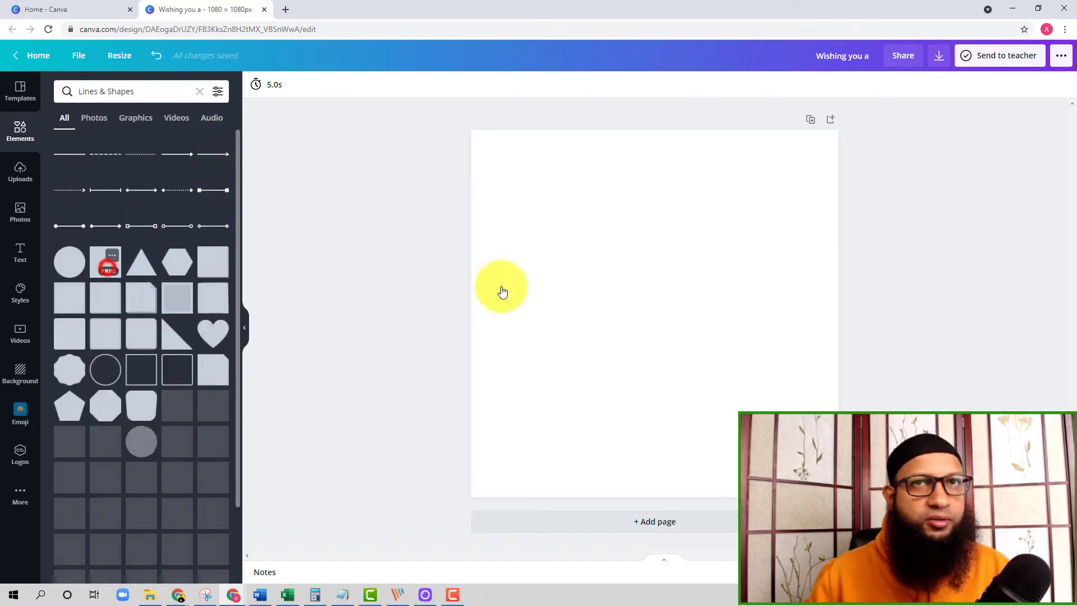
pyautogui.moveTo(632, 271); pyautogui.dragTo(571, 227)
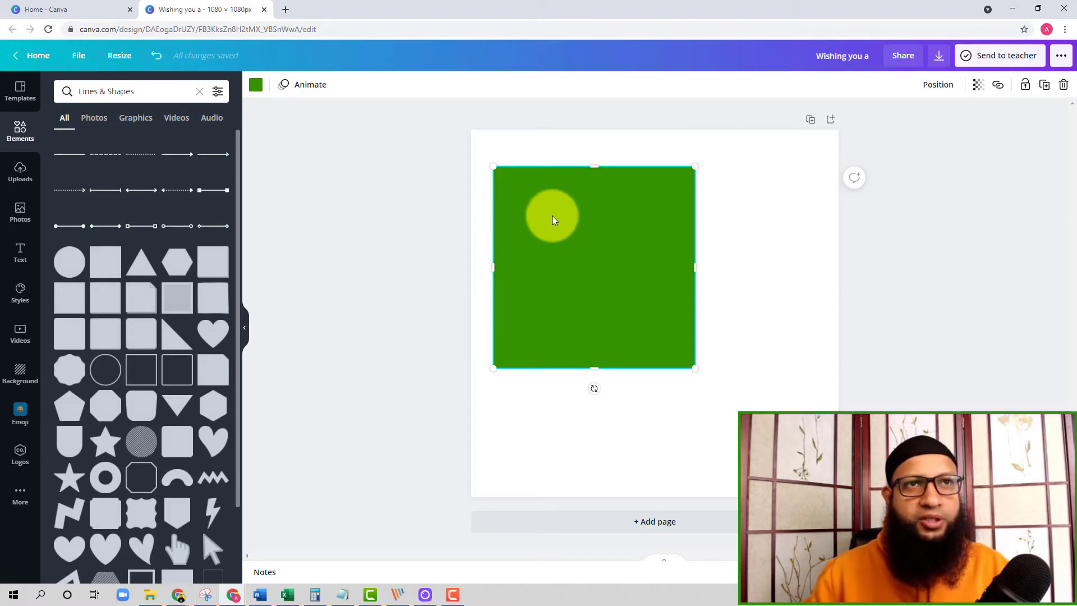
# Add an outlined square overlapping the filled square's lower-right part and recolour its border bright red.
pyautogui.scroll(-2, 160, 368)
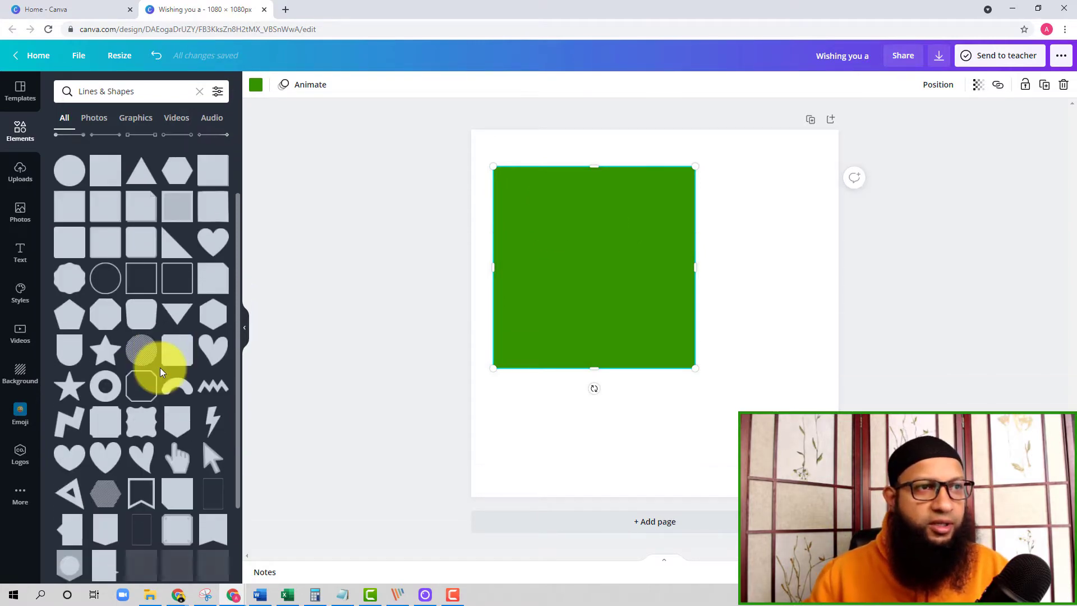
pyautogui.click(144, 290)
pyautogui.moveTo(645, 305); pyautogui.dragTo(717, 307)
pyautogui.click(255, 85)
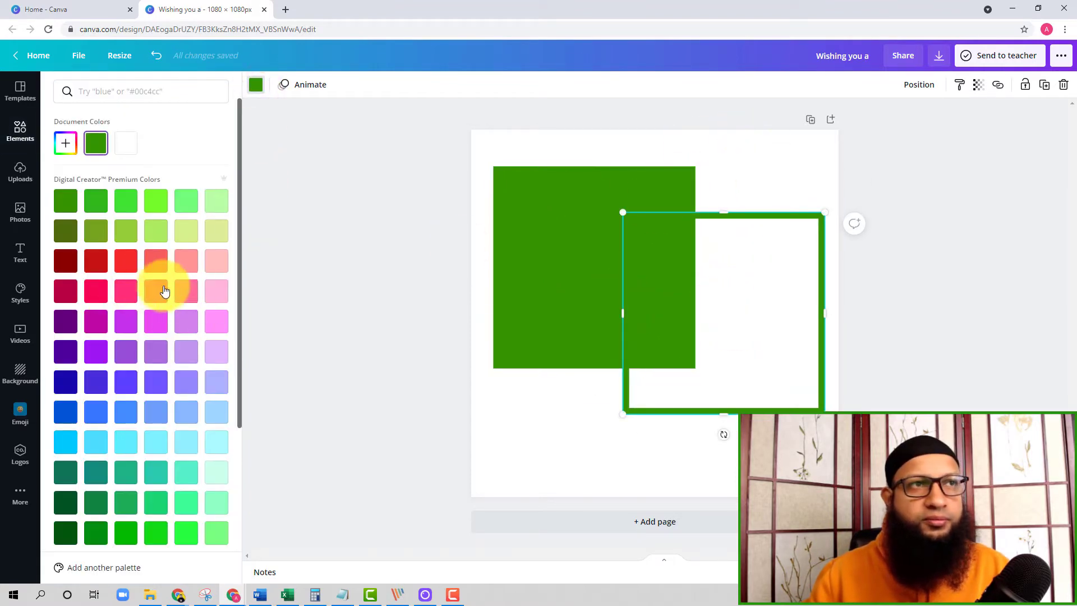
pyautogui.click(123, 261)
pyautogui.click(752, 165)
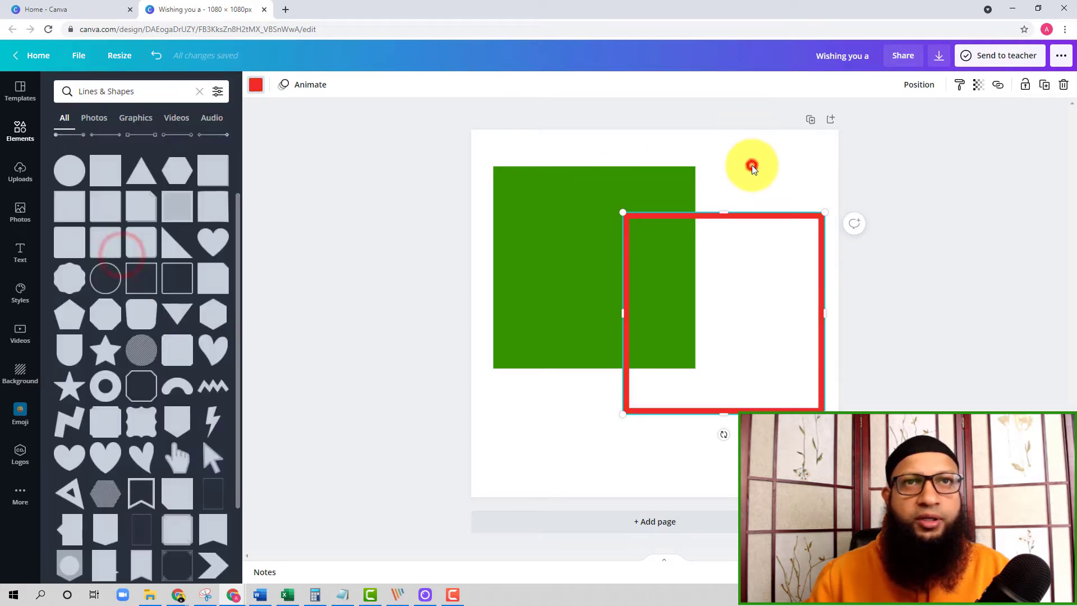
# Add the bracket-sided label shape from further down the shapes collection and place it at the page's lower left.
pyautogui.scroll(-2, 159, 443)
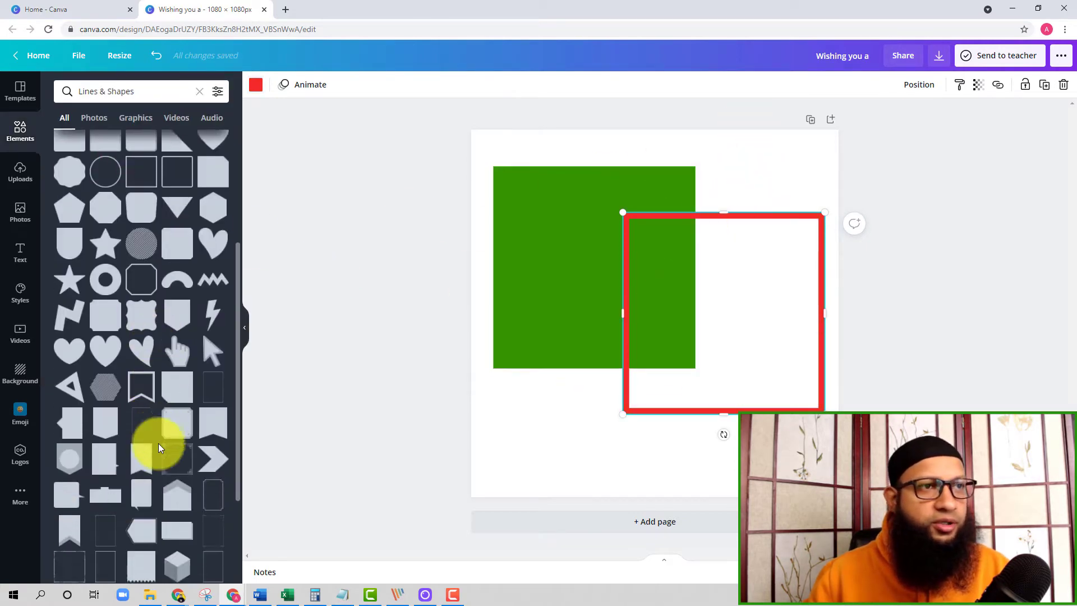
pyautogui.scroll(-3, 168, 512)
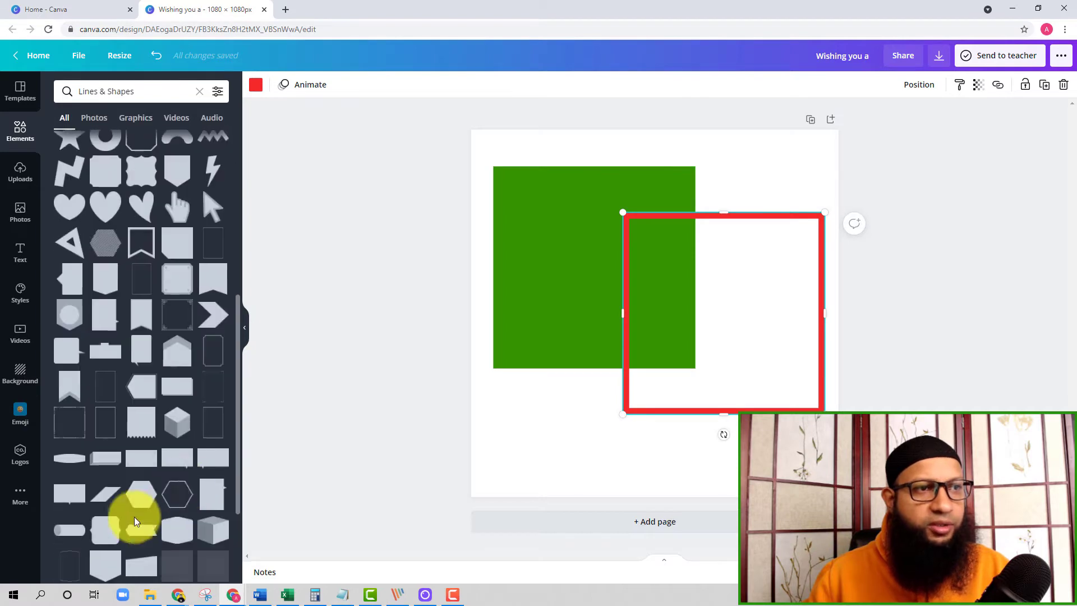
pyautogui.scroll(-3, 149, 469)
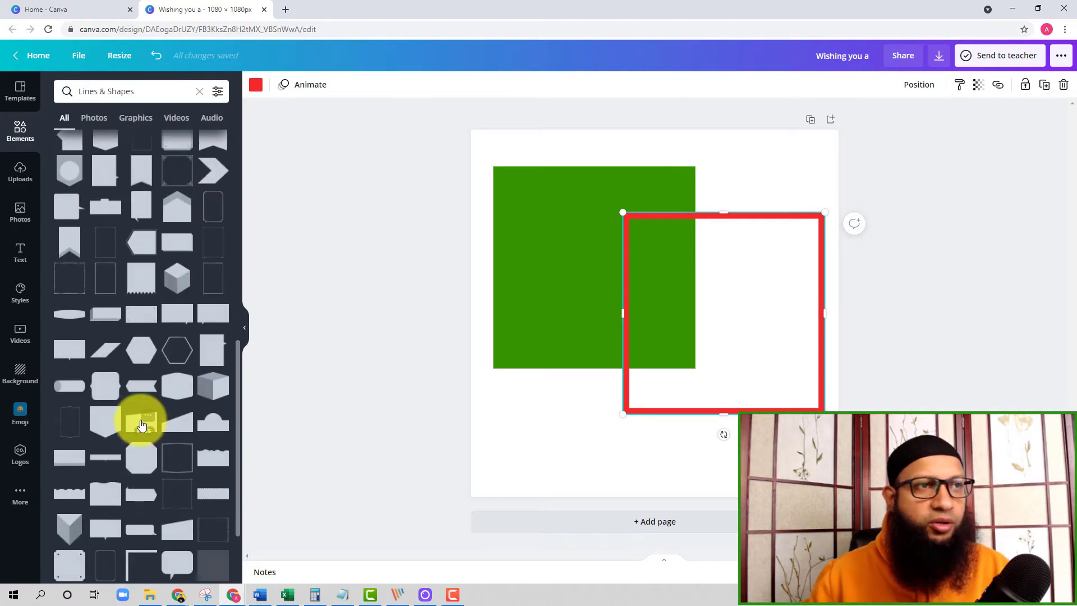
pyautogui.click(109, 389)
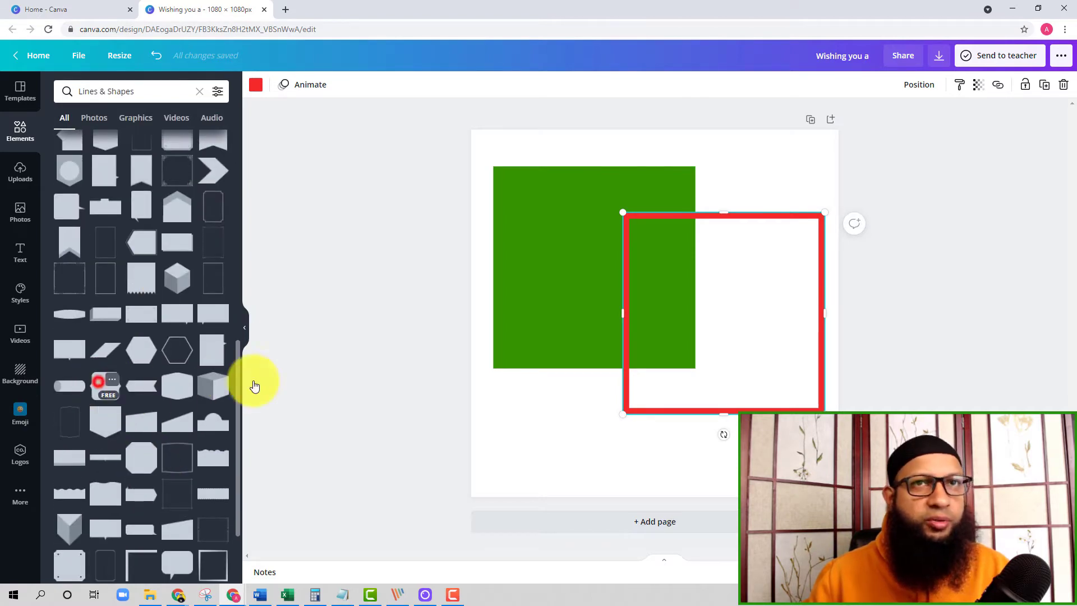
pyautogui.moveTo(615, 319); pyautogui.dragTo(566, 432)
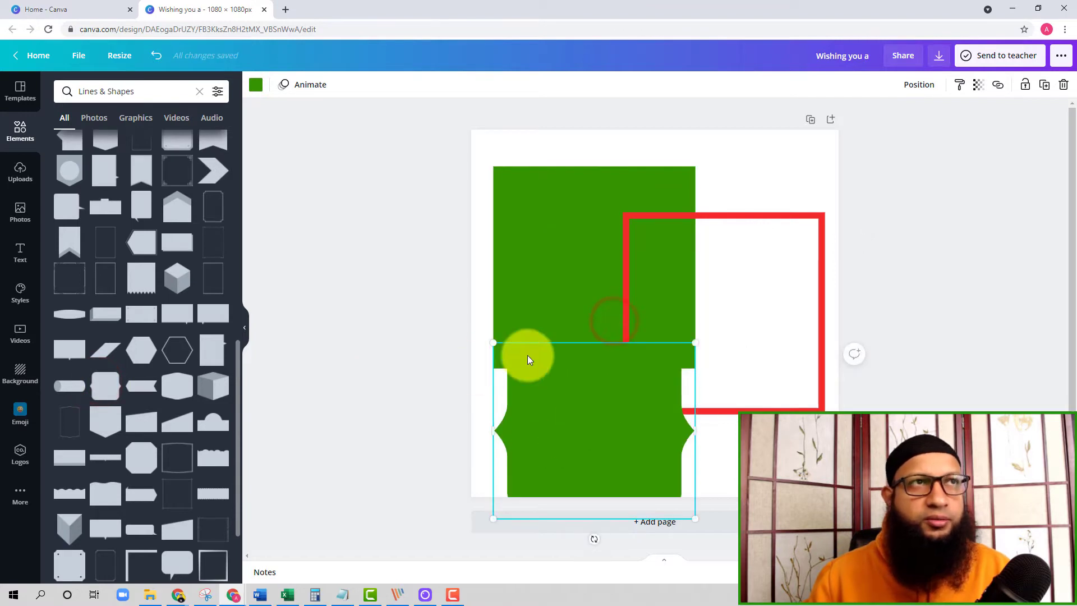
# Delete all the shapes from the page.
pyautogui.hotkey('ctrl', 'a')
pyautogui.press('Delete')
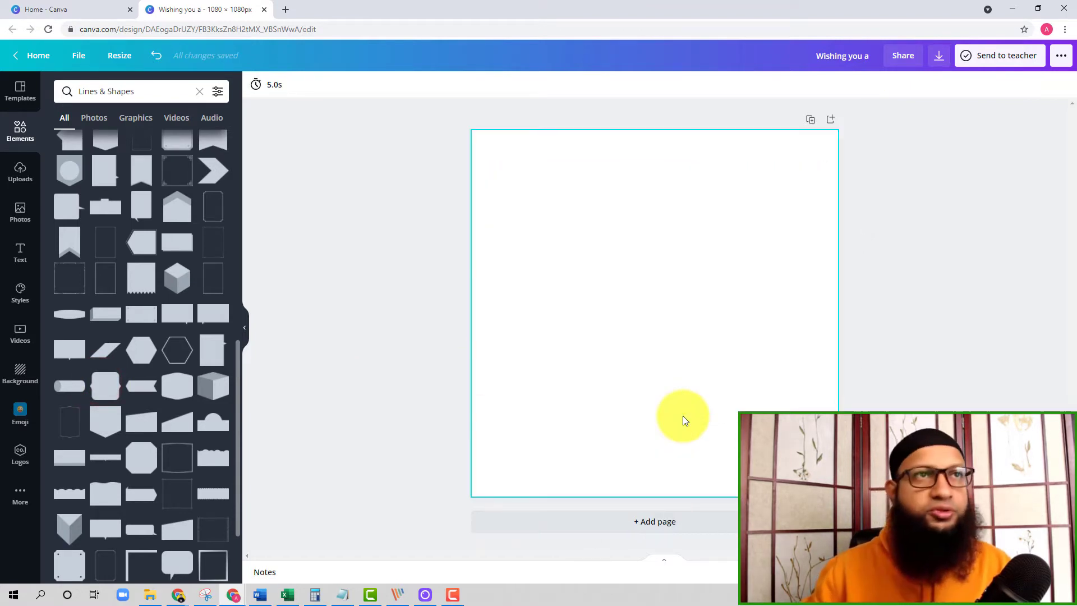
# View the graphics and photos found for Lines & Shapes, and clear the search to return to the elements overview.
pyautogui.click(20, 131)
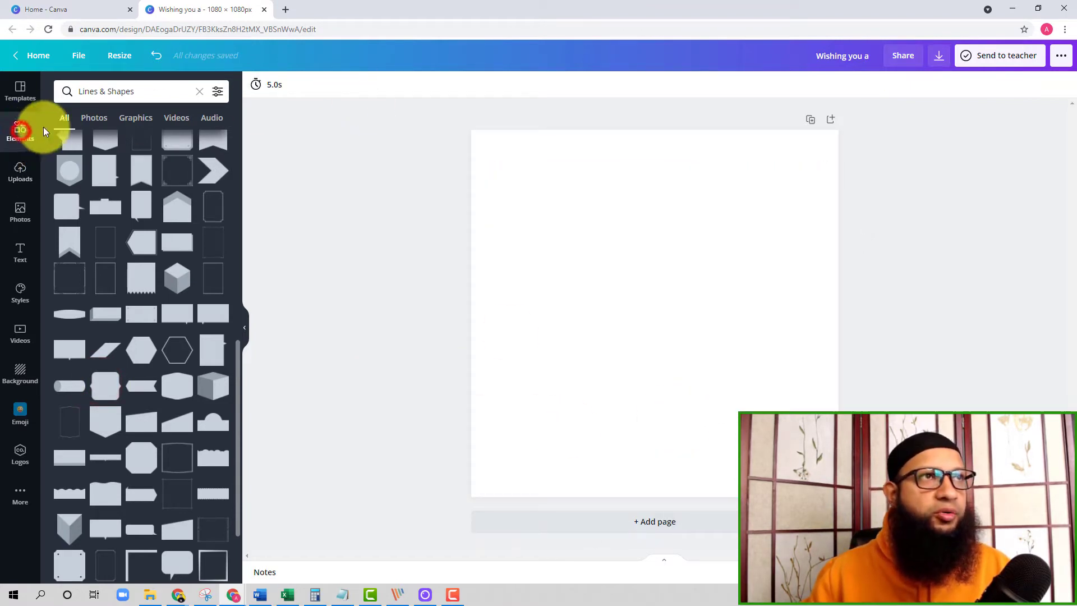
pyautogui.click(135, 118)
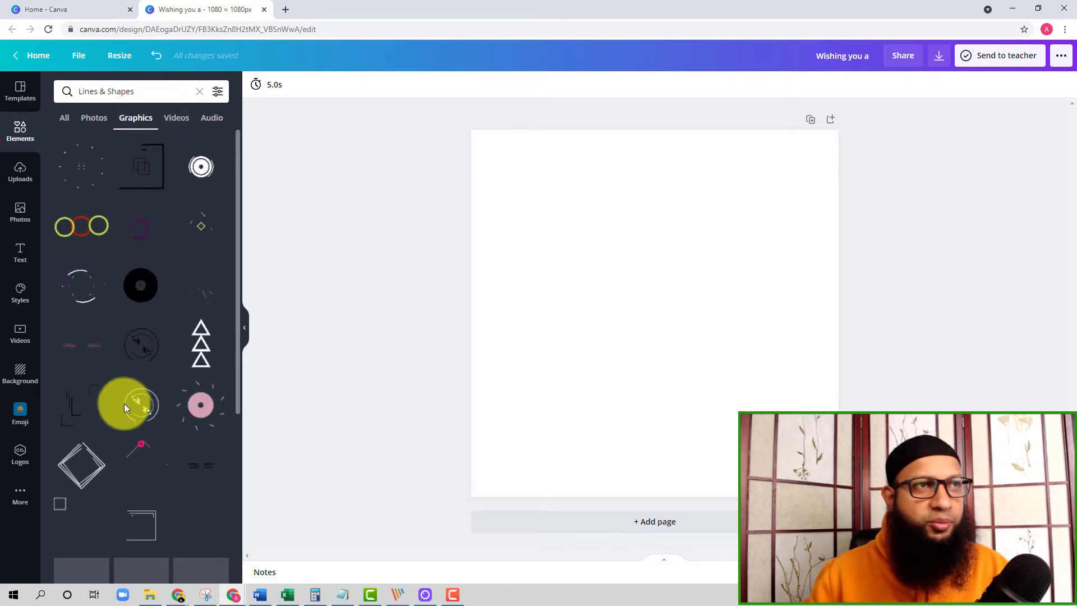
pyautogui.click(64, 118)
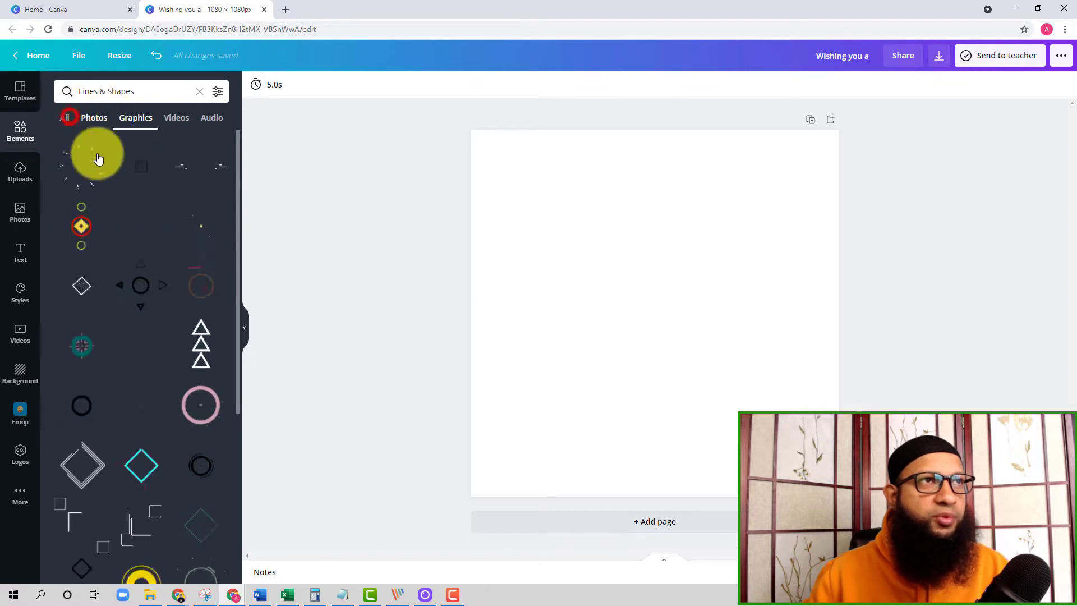
pyautogui.click(93, 118)
pyautogui.click(200, 92)
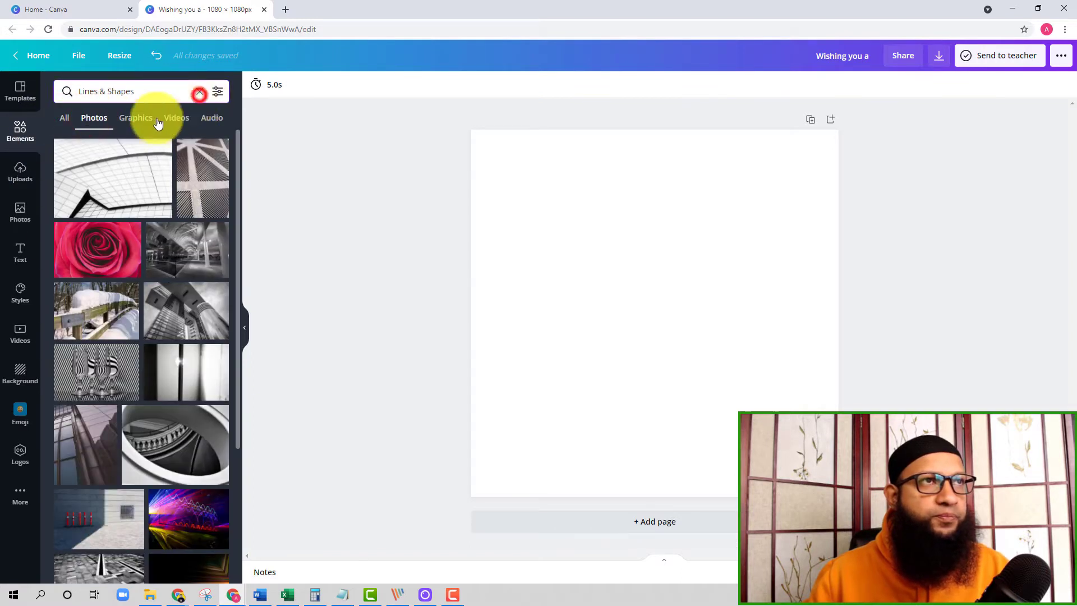
pyautogui.click(14, 128)
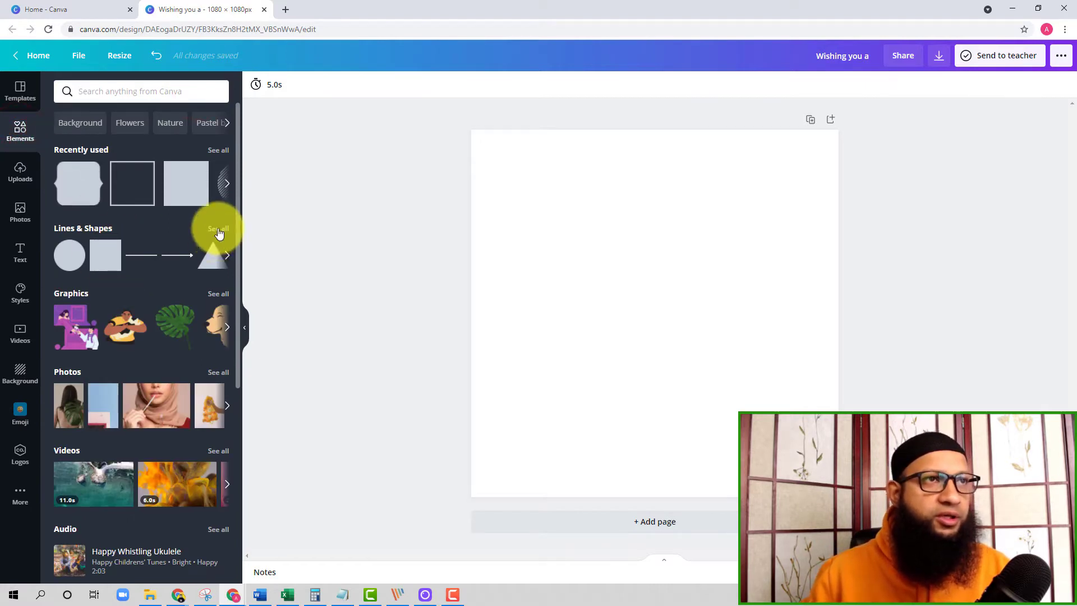
# Add the featured tree silhouette from the full graphics collection to the page and enlarge it.
pyautogui.scroll(-1, 181, 320)
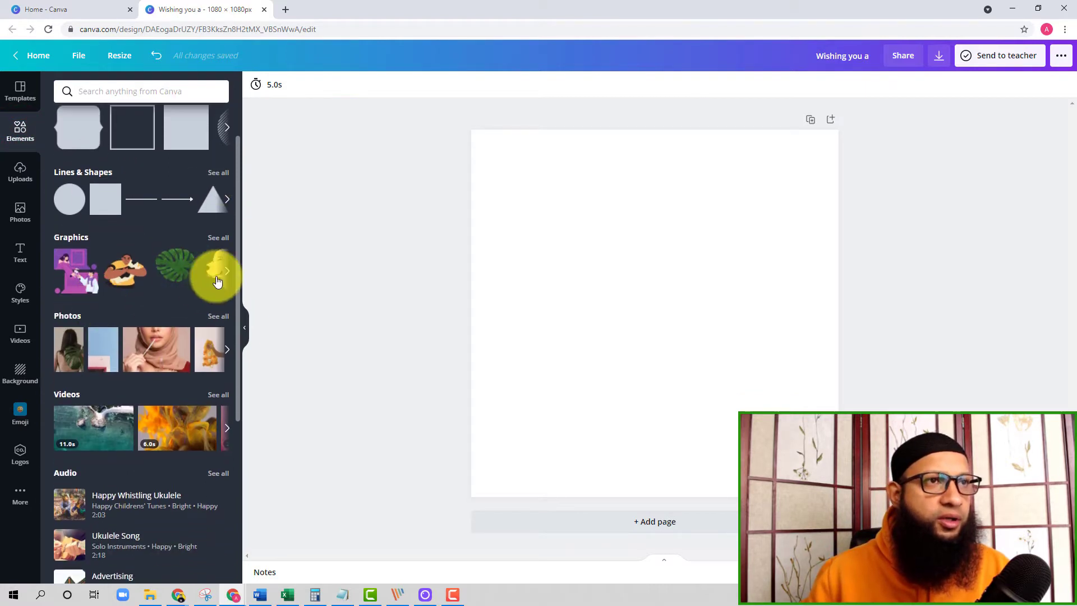
pyautogui.click(219, 240)
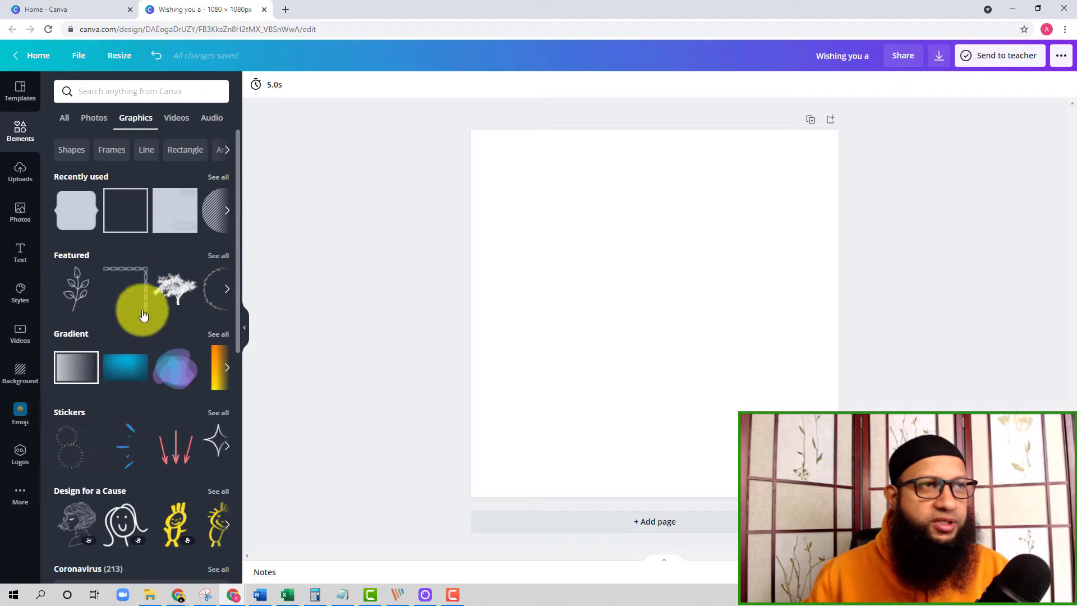
pyautogui.scroll(-1, 141, 297)
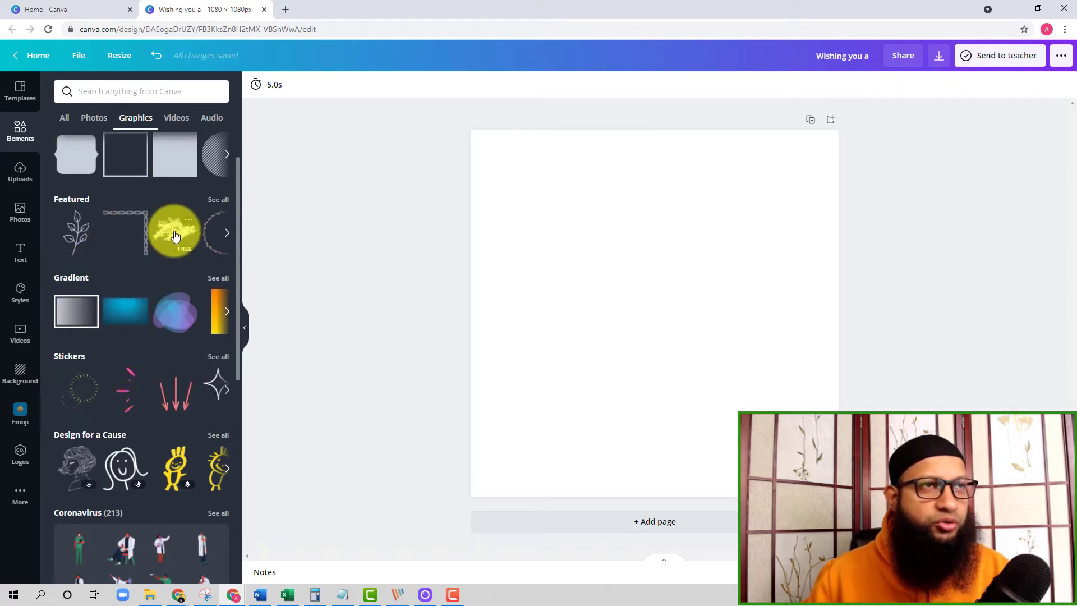
pyautogui.click(174, 240)
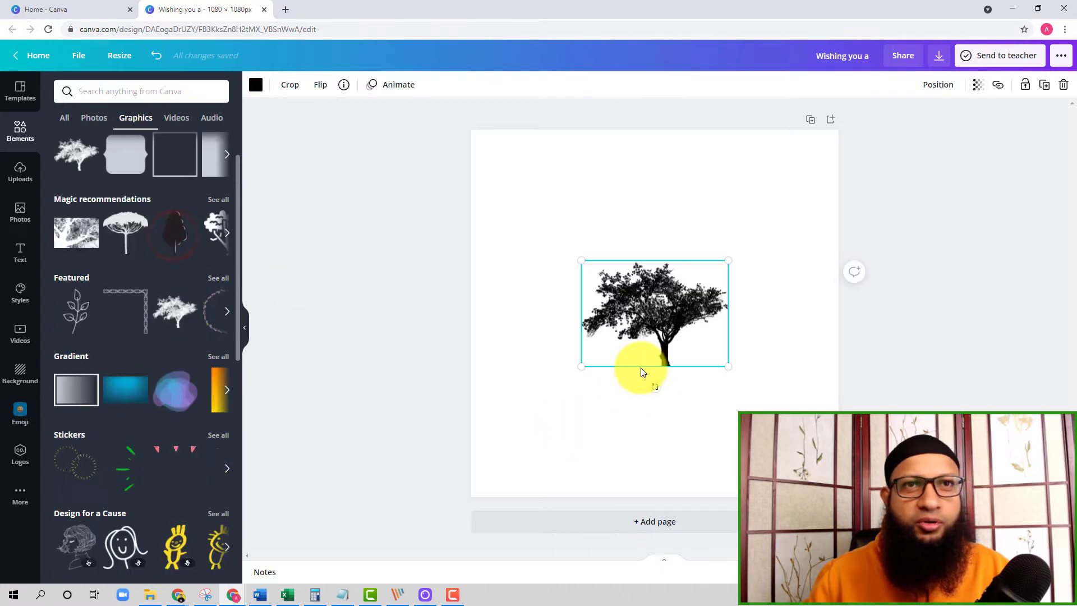
pyautogui.moveTo(729, 368); pyautogui.dragTo(659, 312)
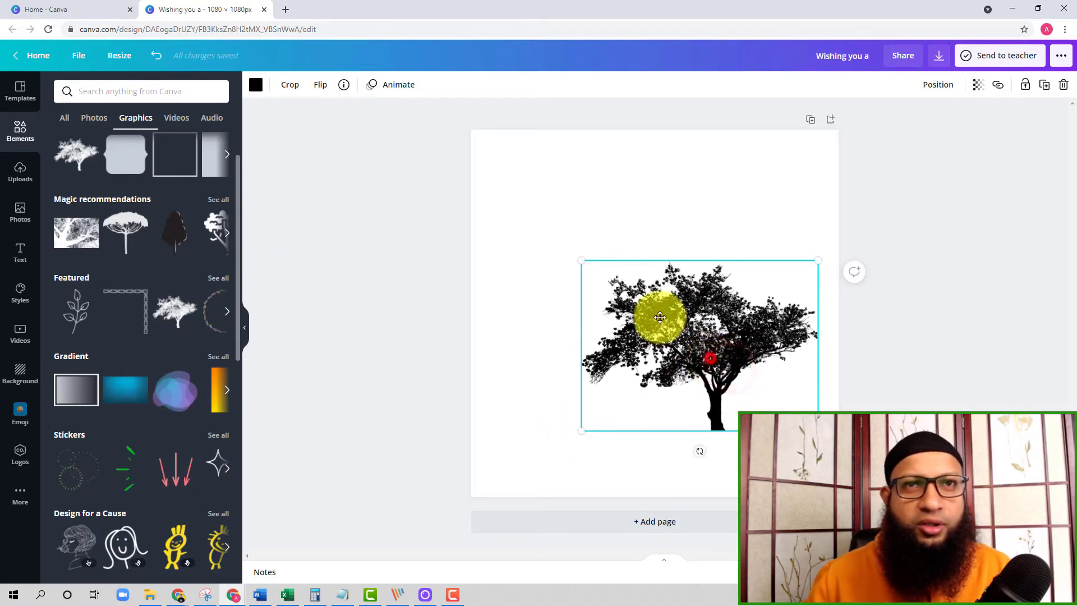
# Recolour the tree graphic dark olive green.
pyautogui.click(750, 170)
pyautogui.click(645, 281)
pyautogui.click(256, 92)
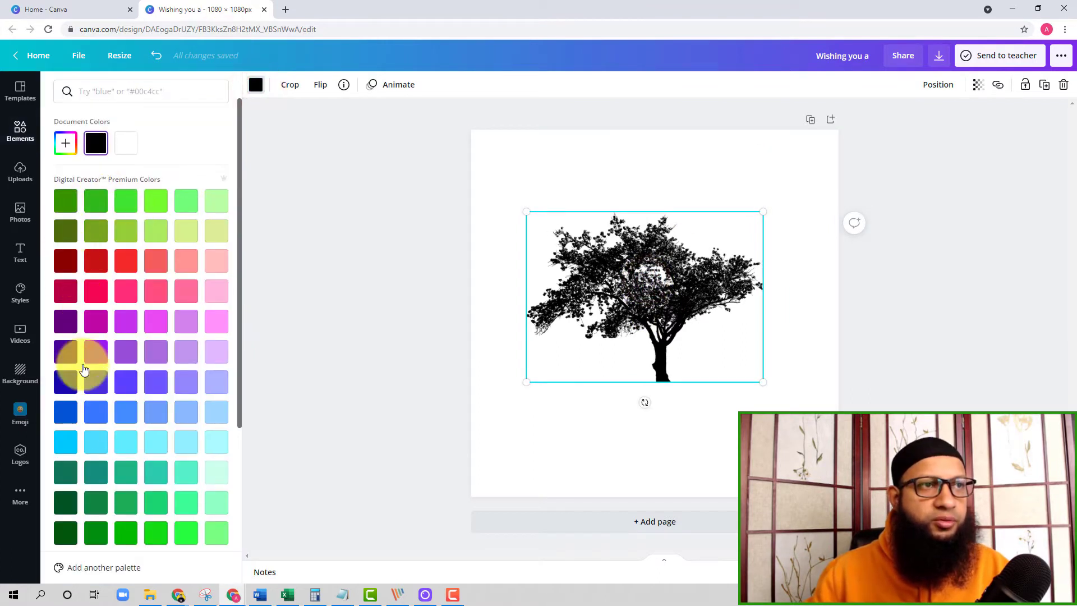
pyautogui.click(64, 228)
pyautogui.click(659, 312)
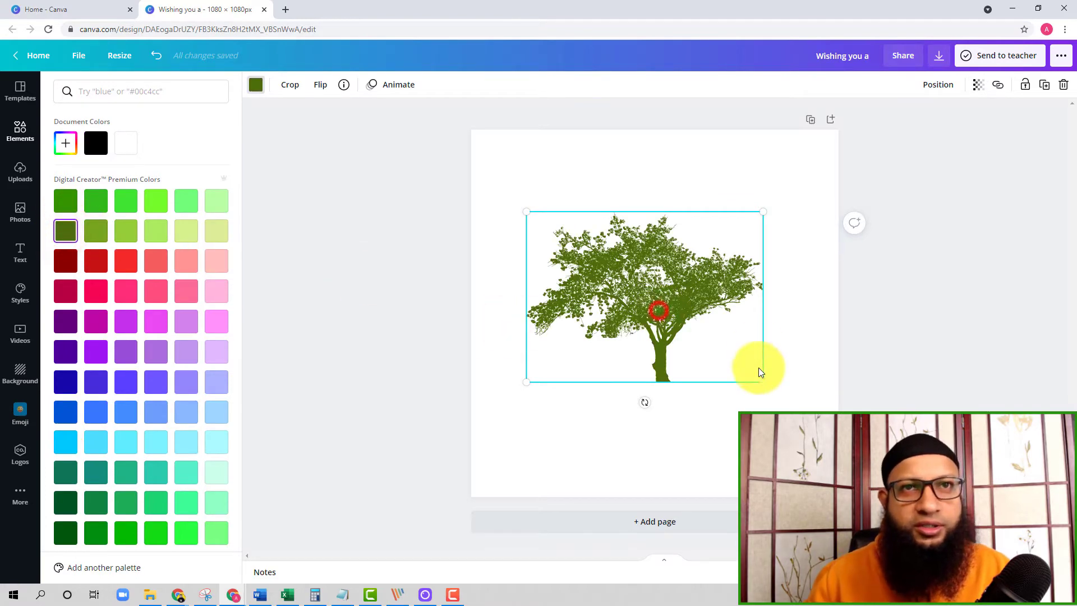
# Enlarge the green tree further and move it slightly up on the page.
pyautogui.moveTo(766, 382); pyautogui.dragTo(809, 415)
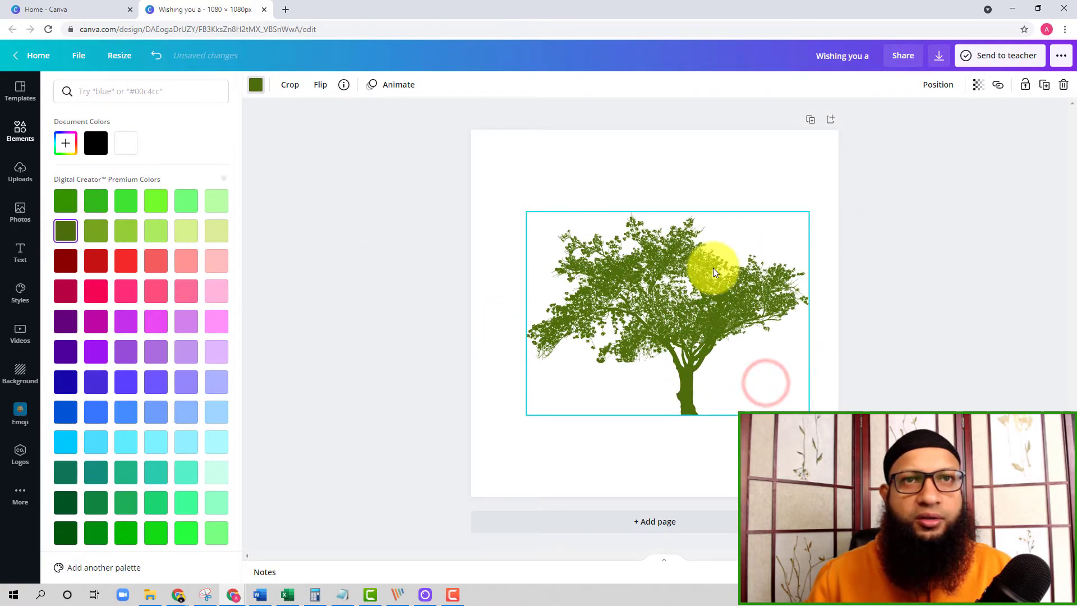
pyautogui.click(698, 142)
pyautogui.moveTo(685, 270); pyautogui.dragTo(681, 242)
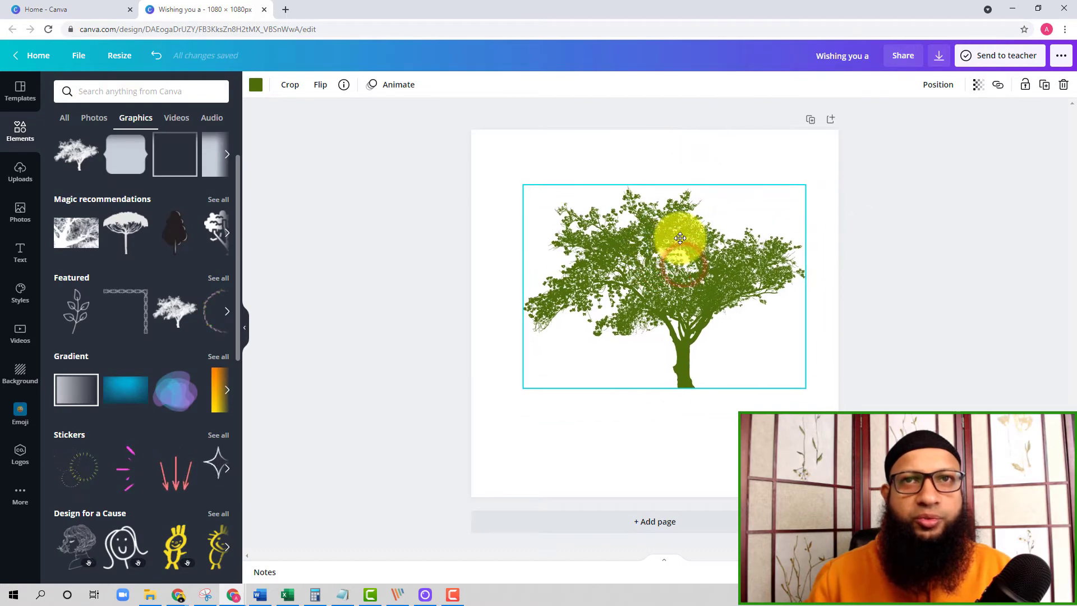
# Browse the graphics library's magic recommendations, featured items and themed collections such as Stickers, Coronavirus and Bold Foliage.
pyautogui.click(228, 232)
pyautogui.click(227, 233)
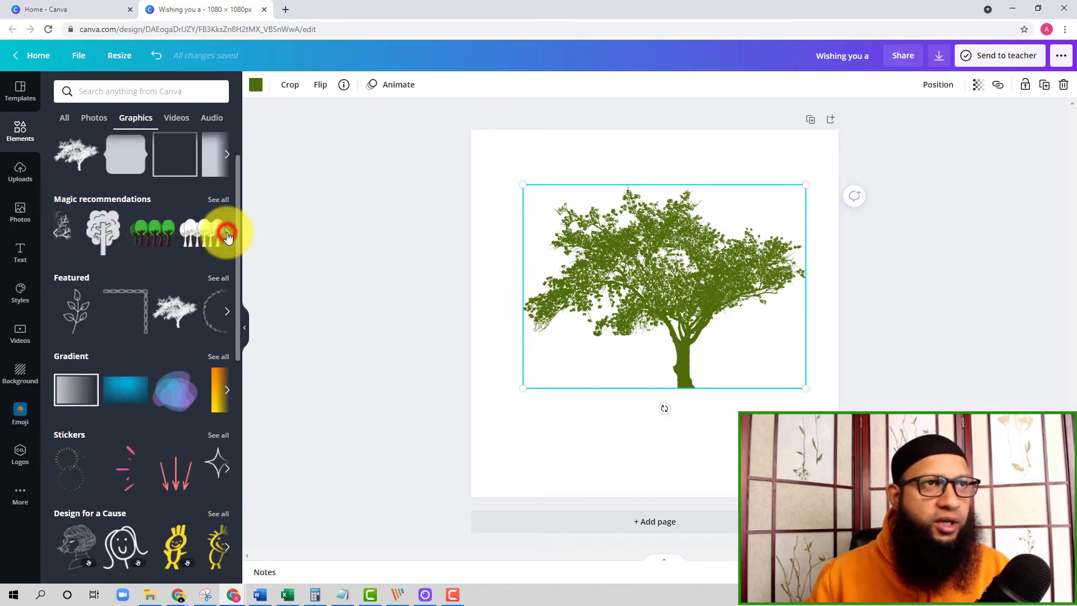
pyautogui.click(227, 233)
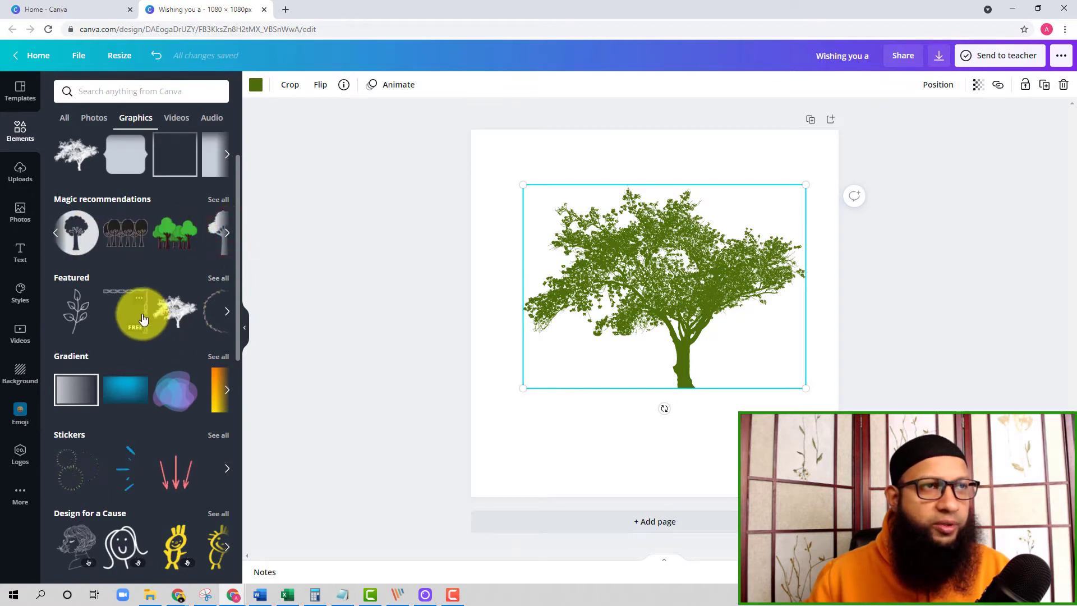
pyautogui.click(232, 314)
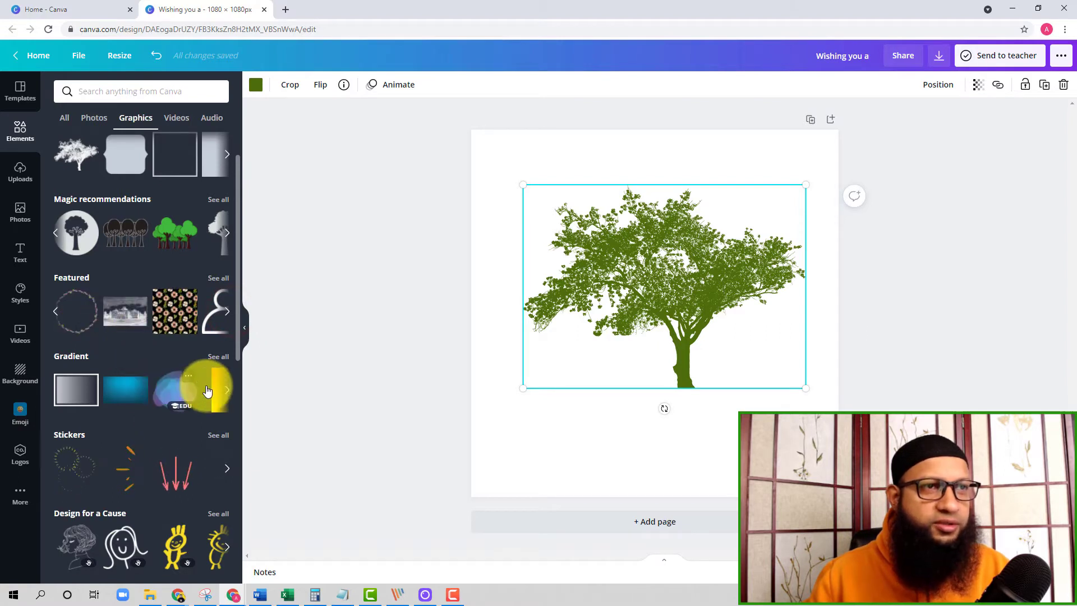
pyautogui.scroll(-3, 172, 397)
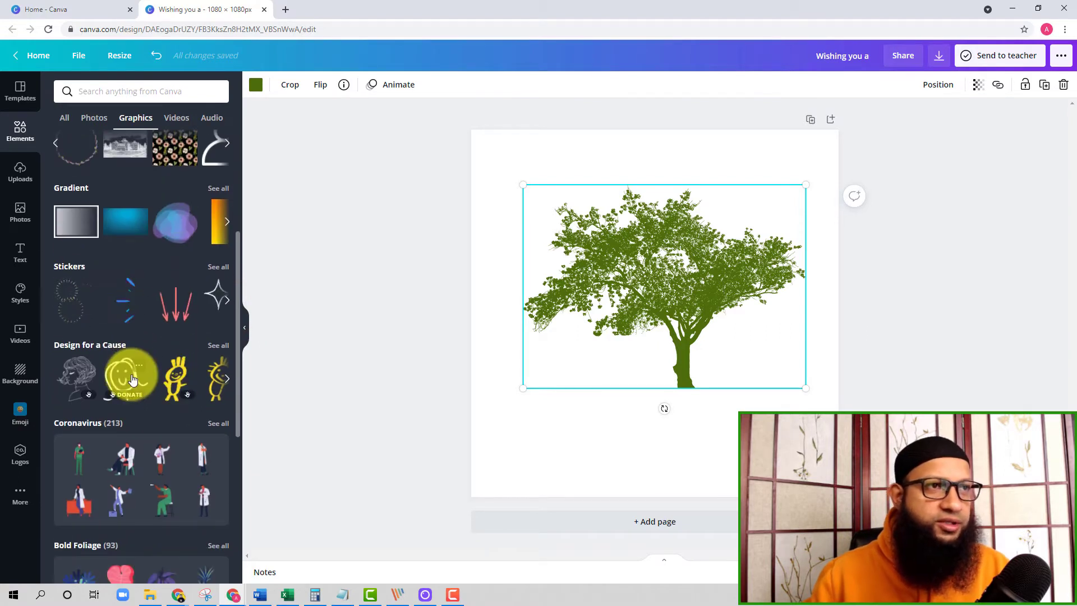
pyautogui.scroll(-1, 164, 373)
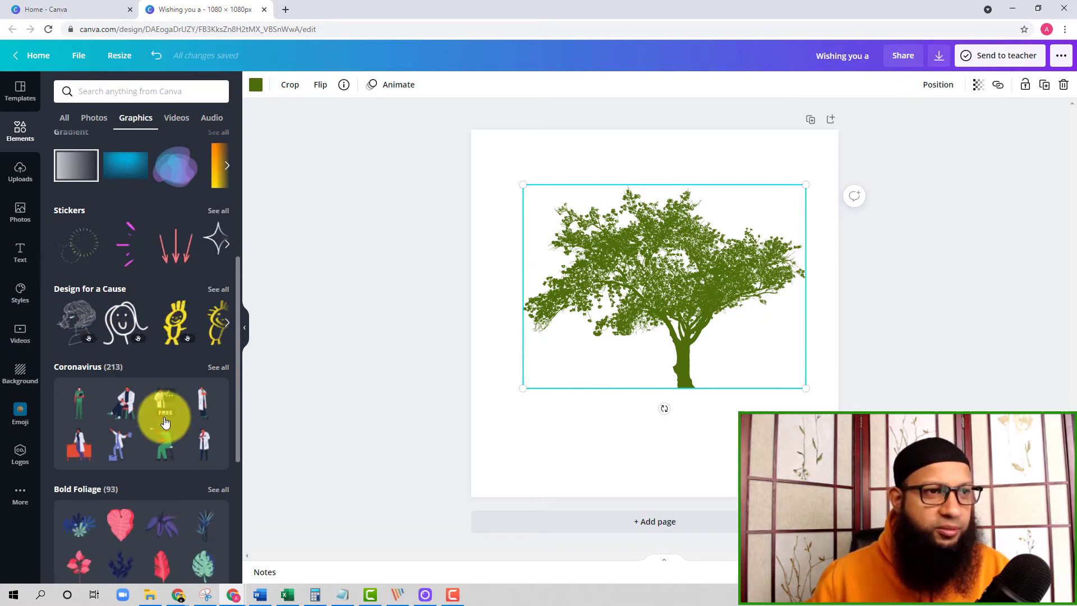
pyautogui.scroll(-4, 164, 421)
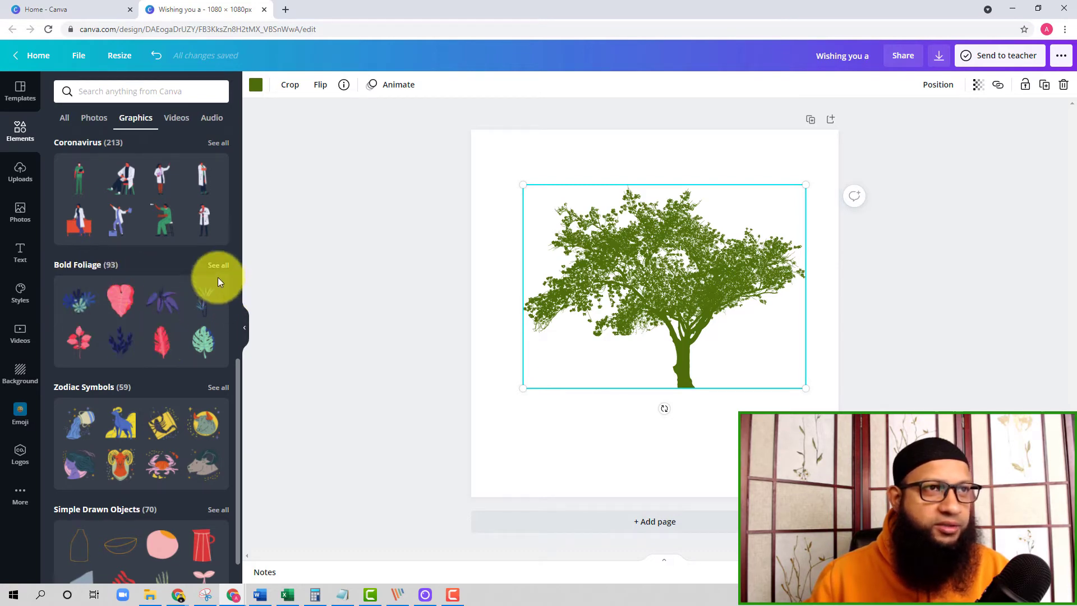
# Add the blue elephant from the Handdrawn Animals graphics collection to the page.
pyautogui.scroll(-5, 187, 373)
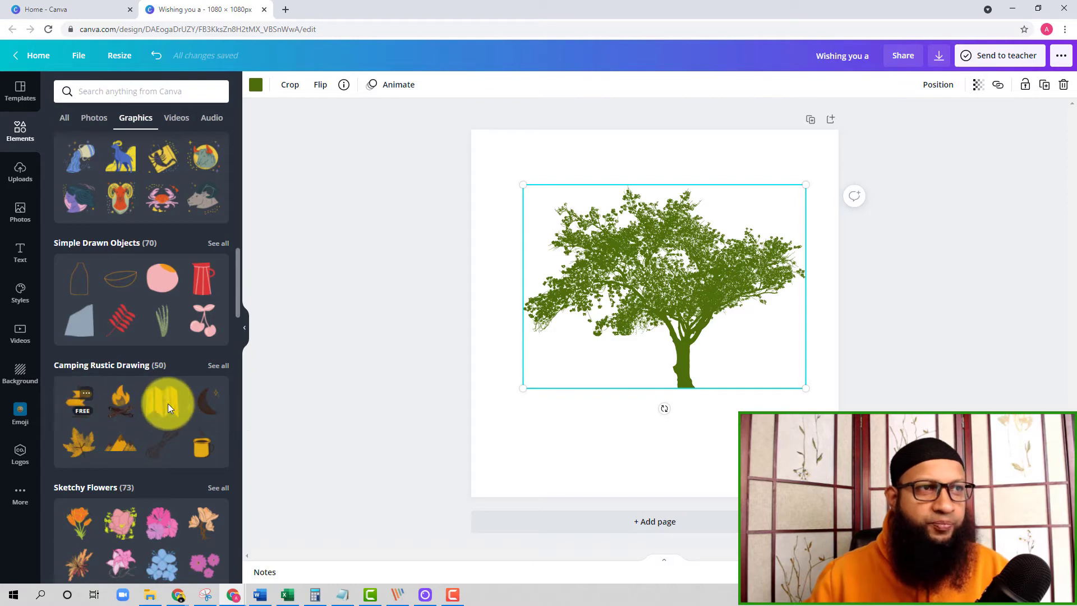
pyautogui.scroll(-3, 150, 421)
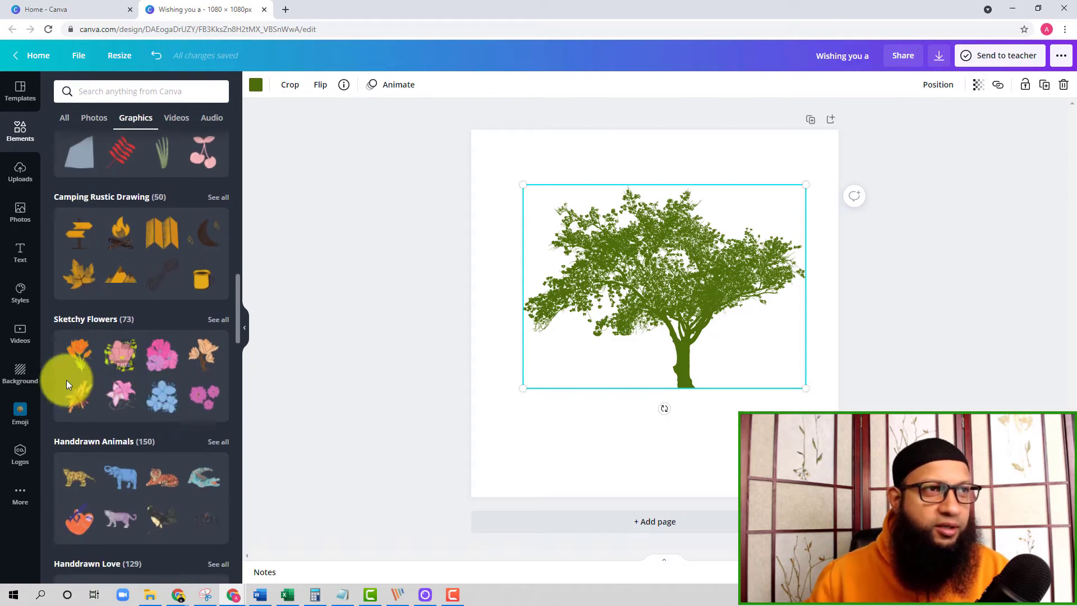
pyautogui.scroll(-3, 132, 481)
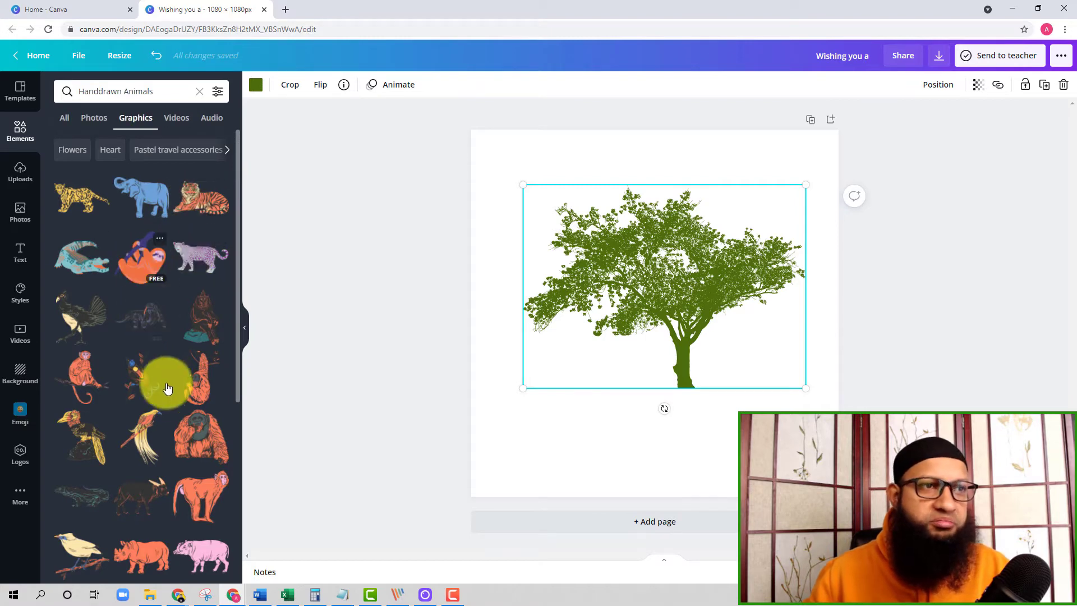
pyautogui.scroll(-2, 162, 392)
pyautogui.scroll(2, 110, 420)
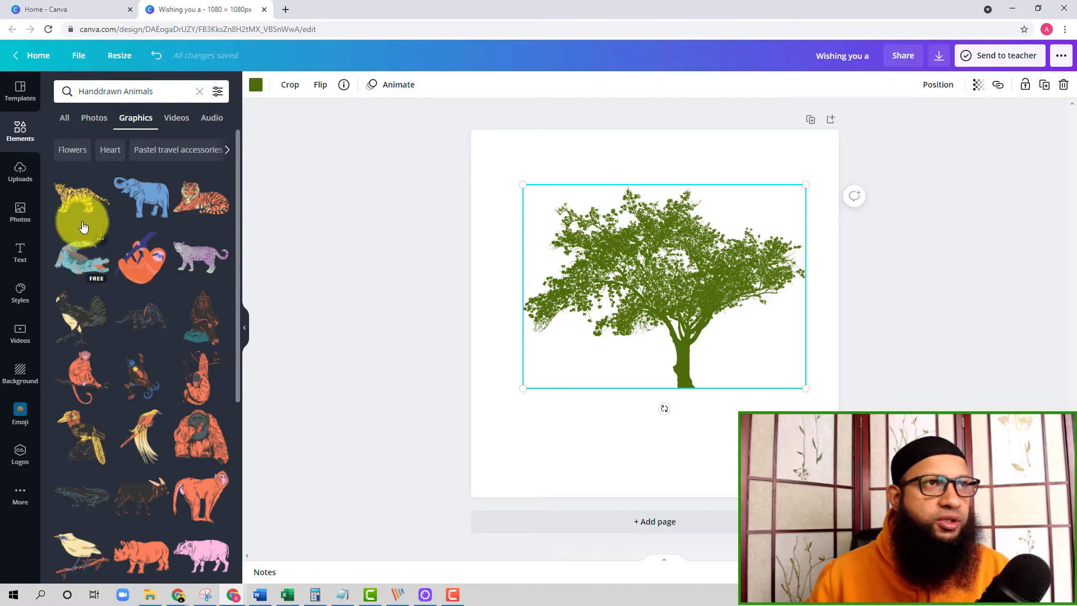
pyautogui.click(149, 188)
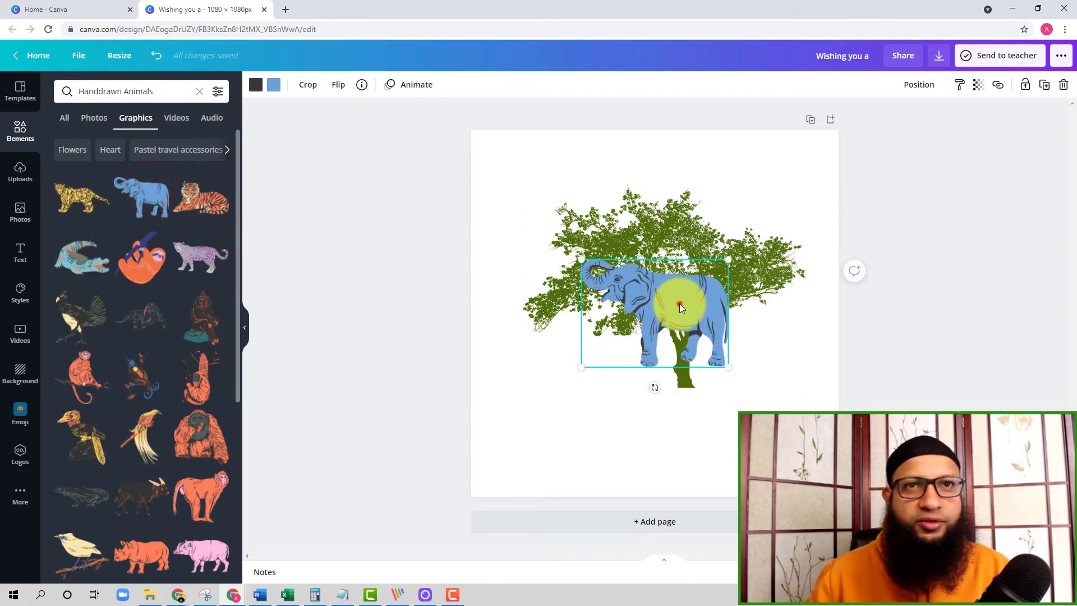
# Enlarge the elephant slightly and arrange it to the right of the trunk, with the tree shifted to the page's left edge.
pyautogui.moveTo(679, 304); pyautogui.dragTo(606, 391)
pyautogui.moveTo(658, 344); pyautogui.dragTo(764, 264)
pyautogui.moveTo(677, 355); pyautogui.dragTo(752, 342)
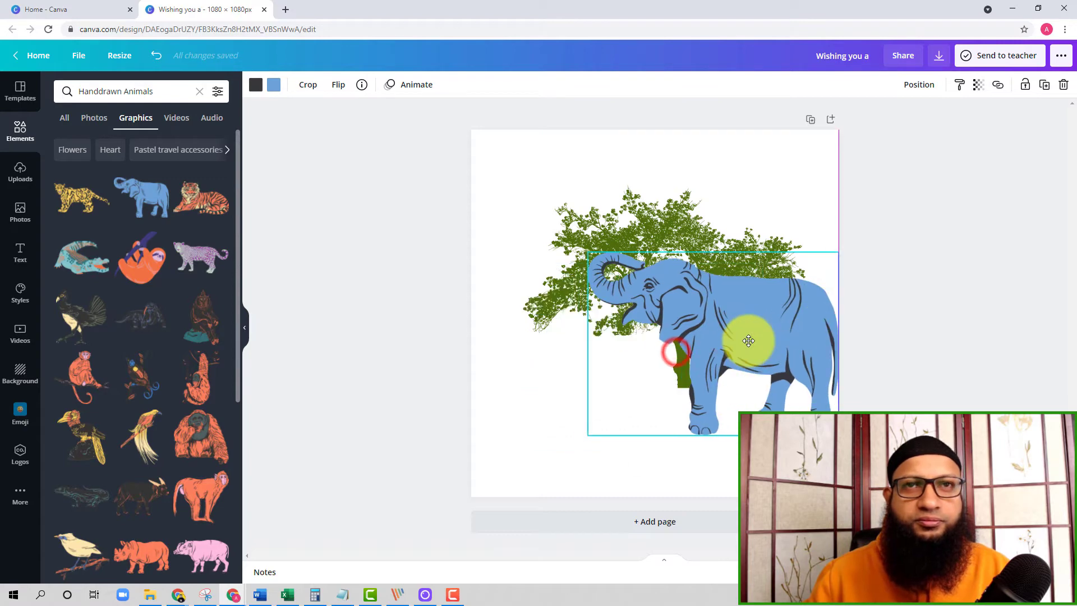
pyautogui.click(644, 228)
pyautogui.moveTo(644, 227); pyautogui.dragTo(731, 336)
pyautogui.click(780, 312)
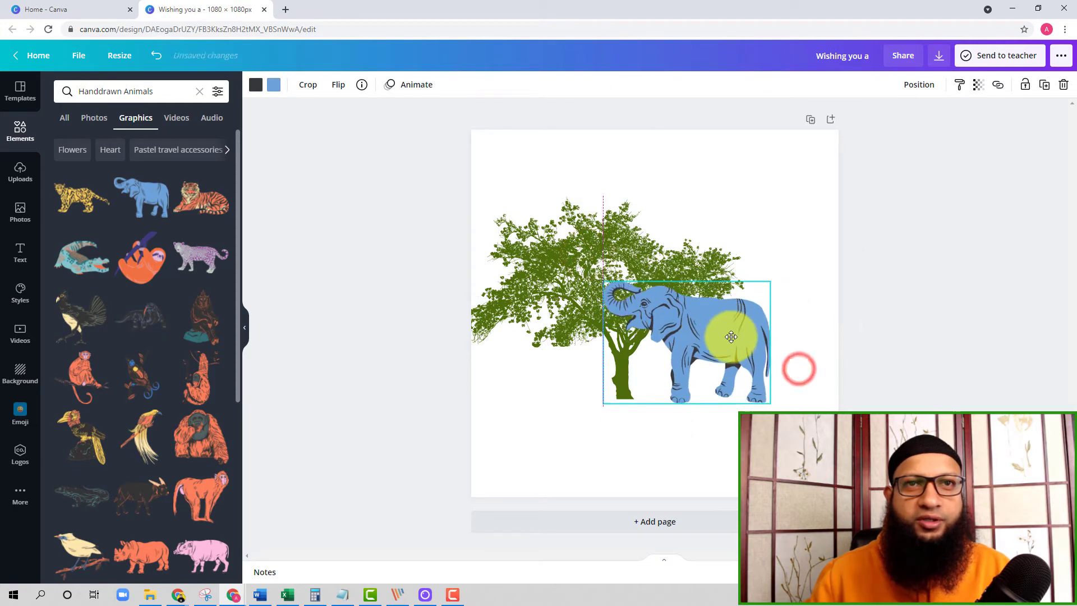
pyautogui.click(712, 211)
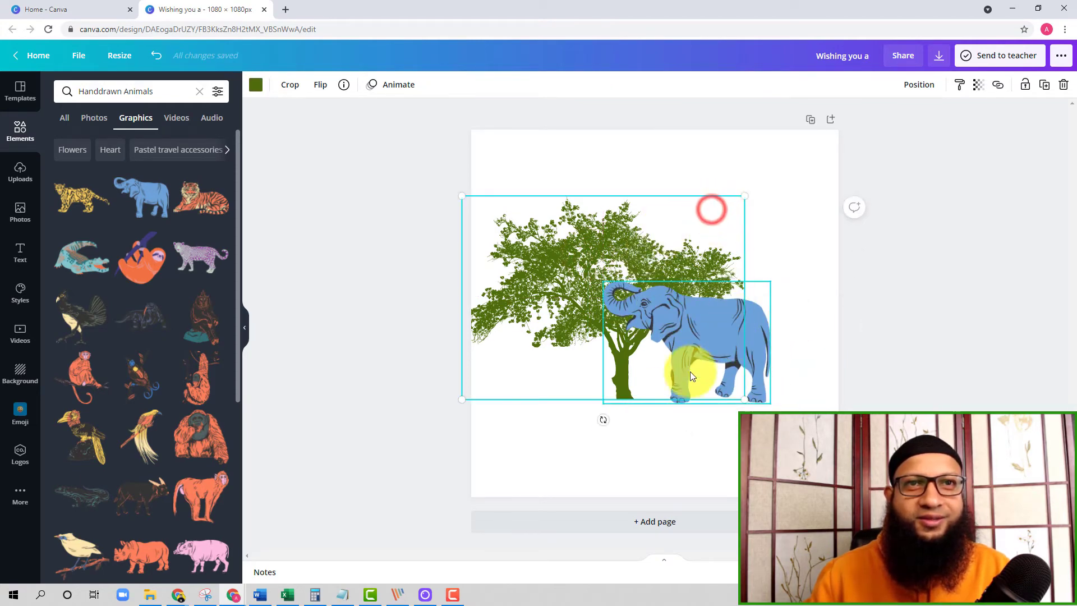
pyautogui.click(797, 245)
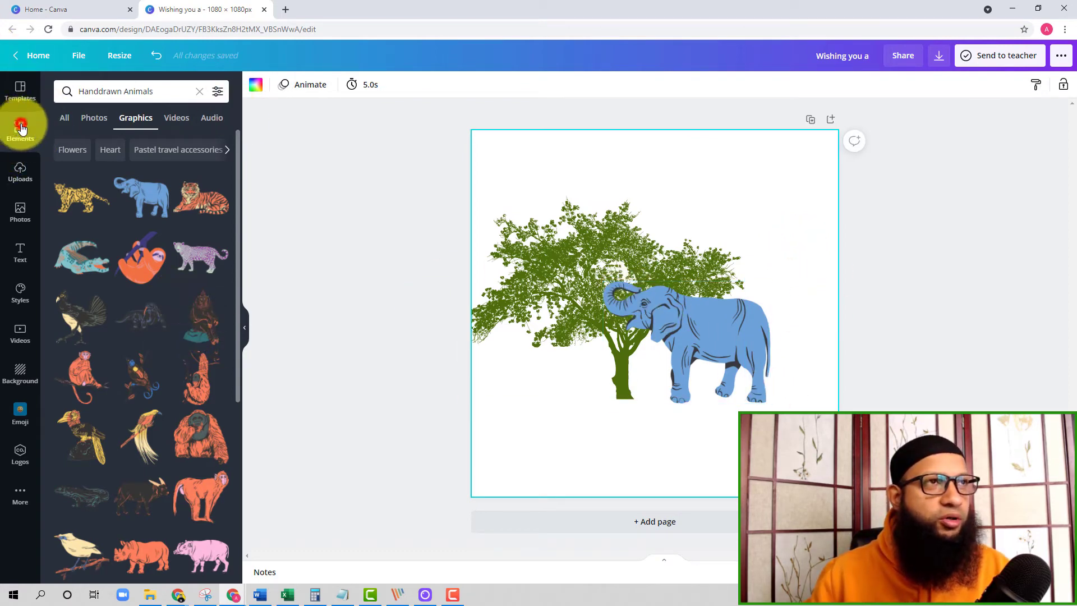
# Look through the video, audio, photo and all-elements categories of the element library.
pyautogui.click(175, 126)
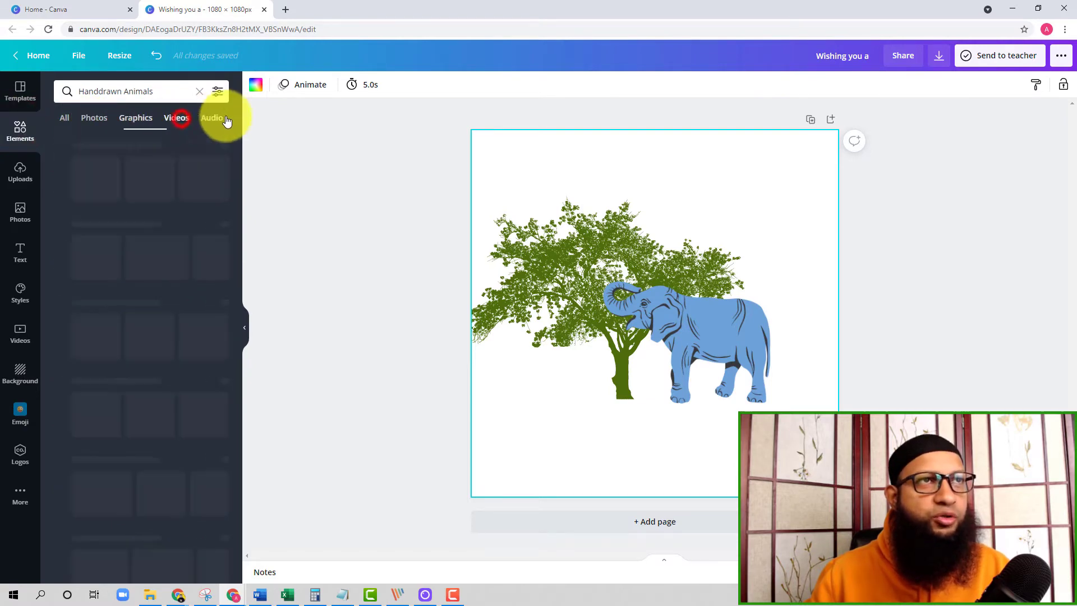
pyautogui.click(213, 119)
pyautogui.click(93, 125)
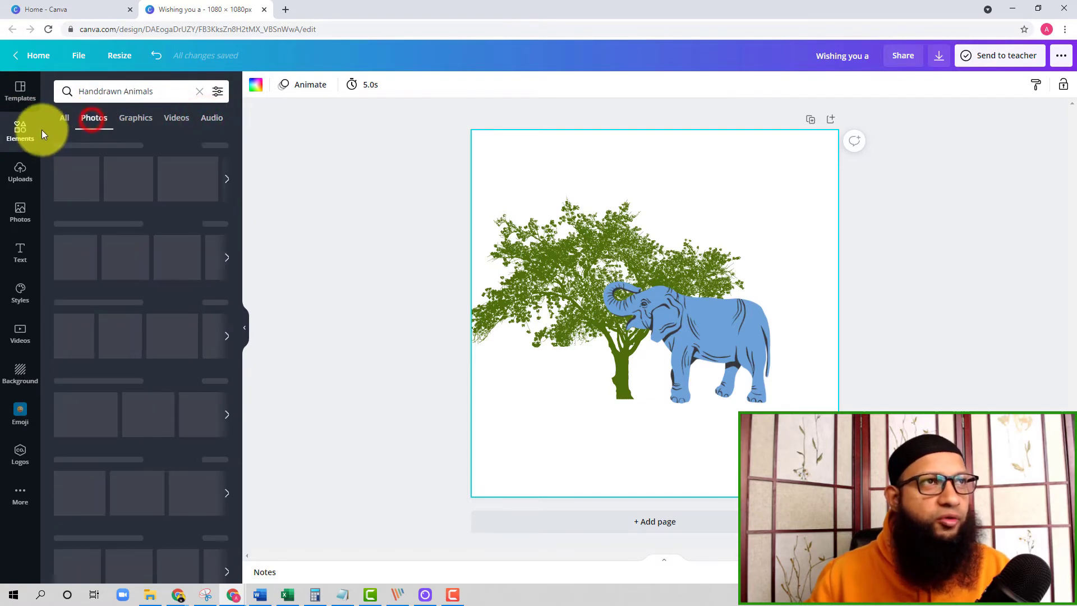
pyautogui.click(65, 120)
# Upload the Untitled design image from the Downloads folder, trying it on the page and removing it from the design.
pyautogui.click(10, 167)
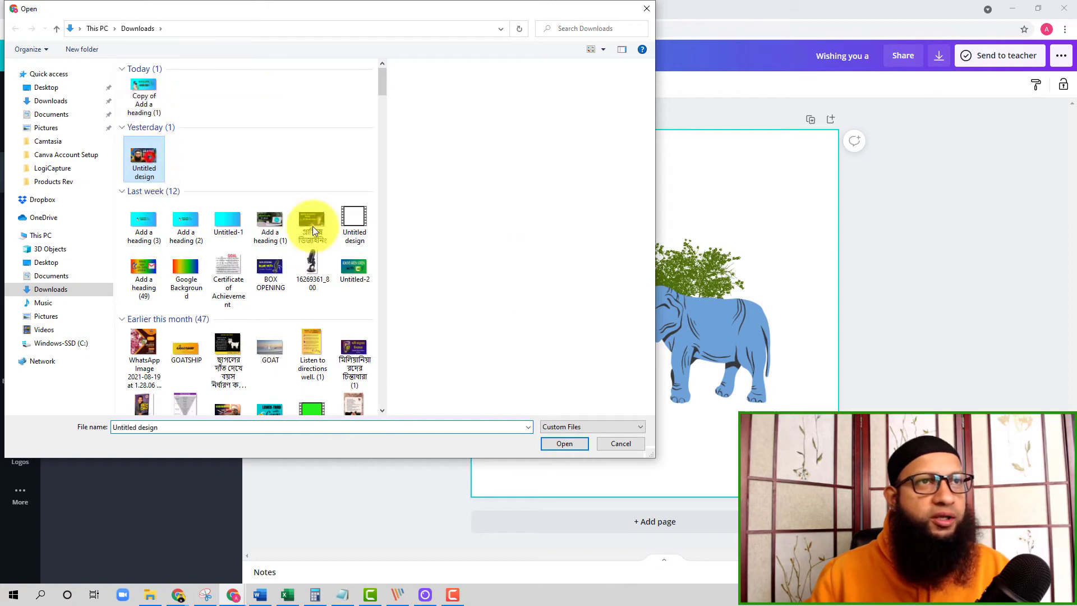
pyautogui.click(147, 156)
pyautogui.click(568, 440)
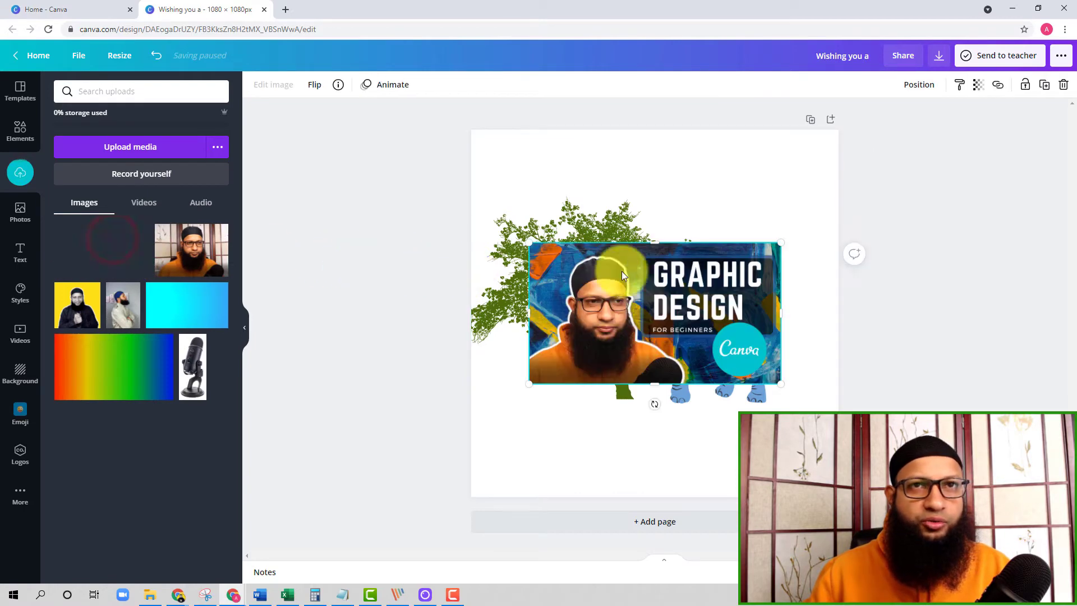
pyautogui.moveTo(654, 299); pyautogui.dragTo(648, 305)
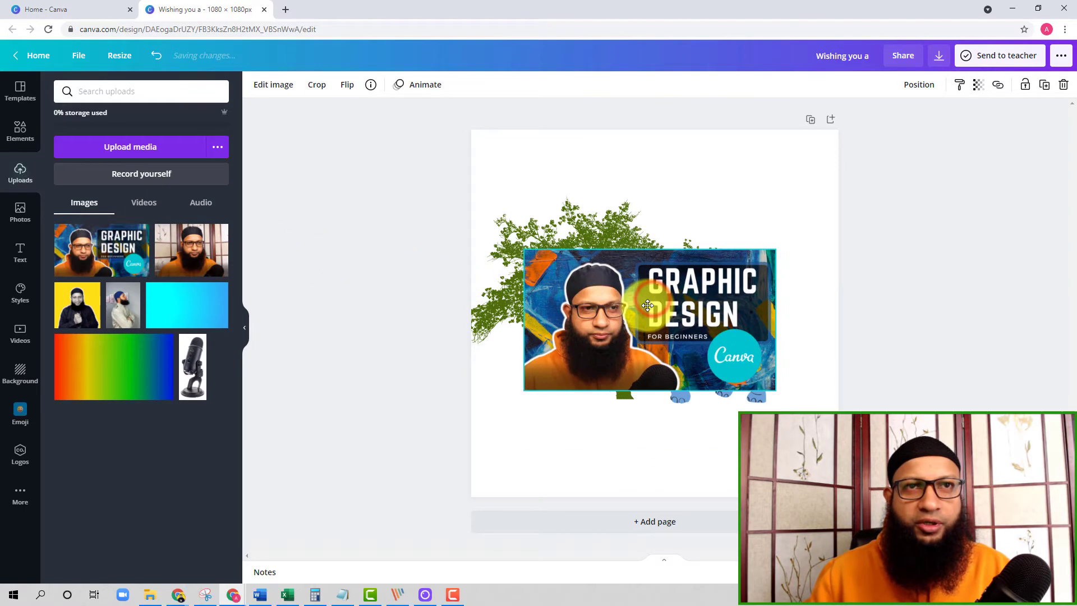
pyautogui.press('Delete')
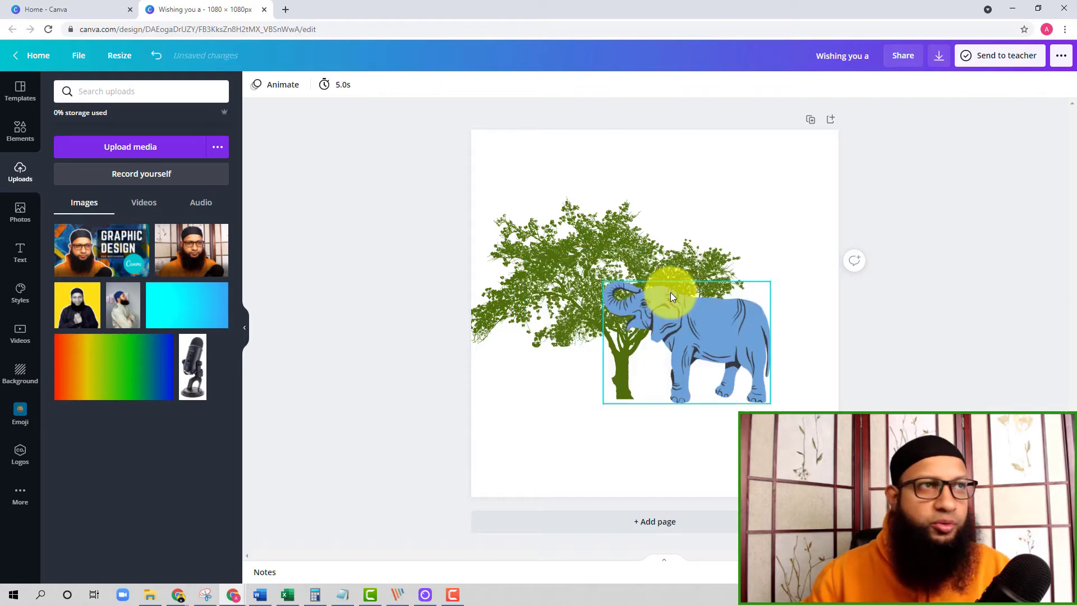
# Browse the trending stock photos and search the photo library for "macbook".
pyautogui.click(28, 212)
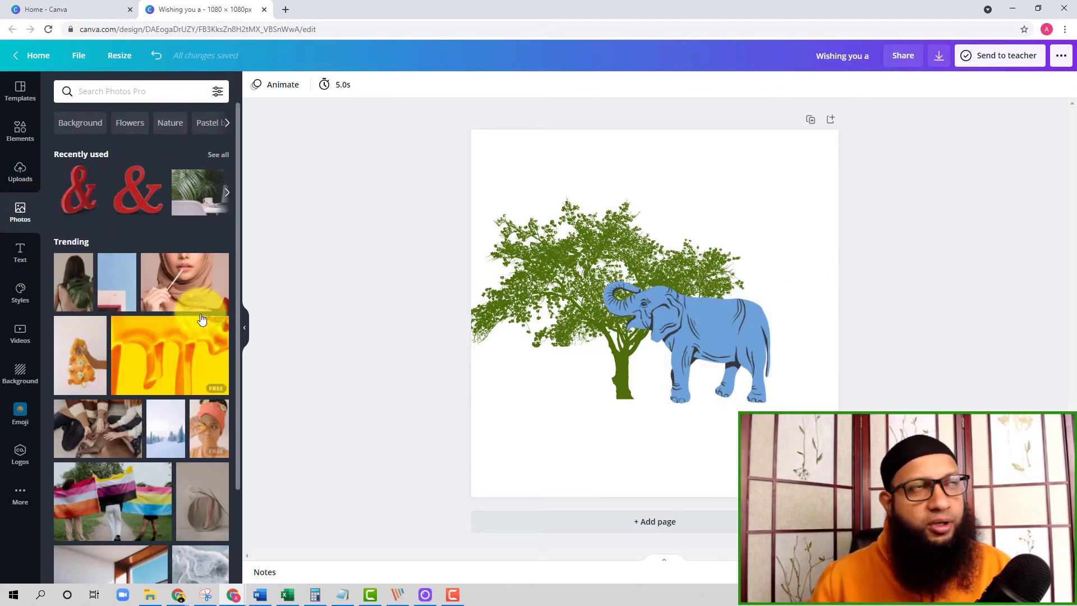
pyautogui.scroll(-3, 198, 413)
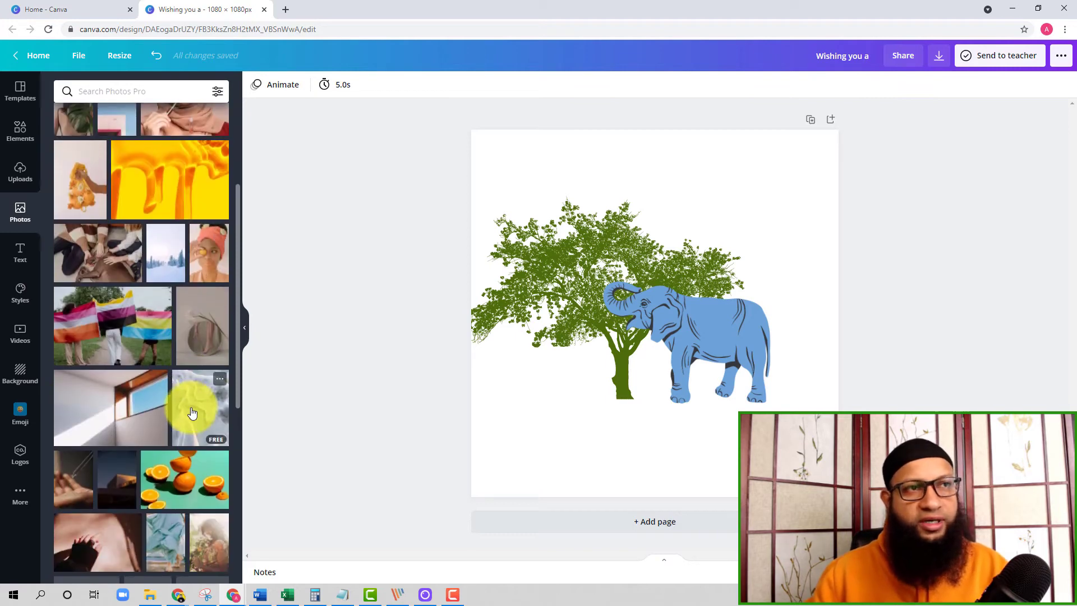
pyautogui.scroll(-4, 192, 414)
pyautogui.scroll(7, 183, 396)
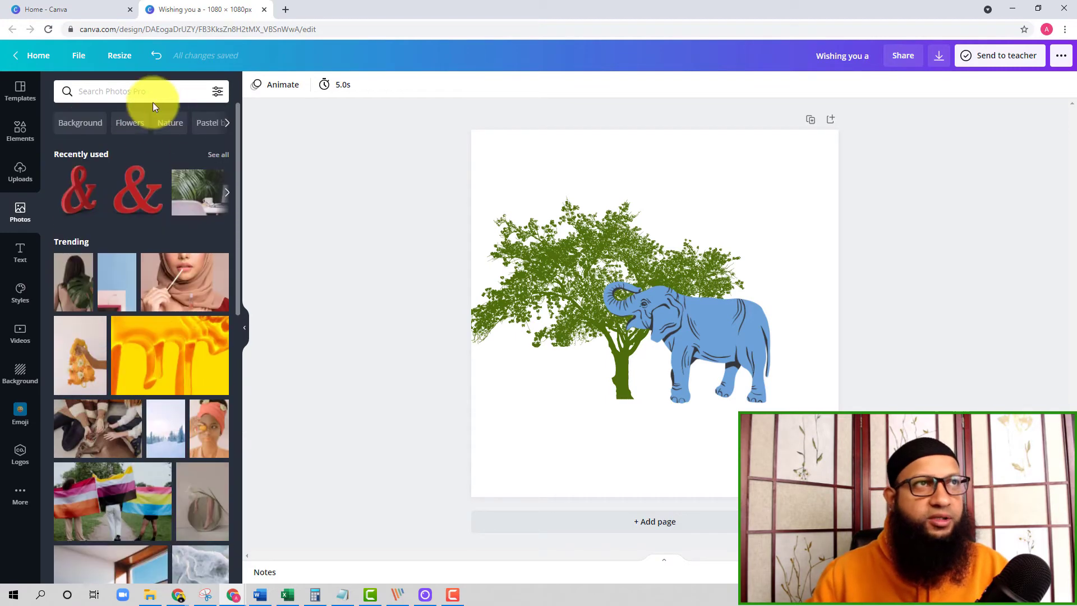
pyautogui.click(153, 99)
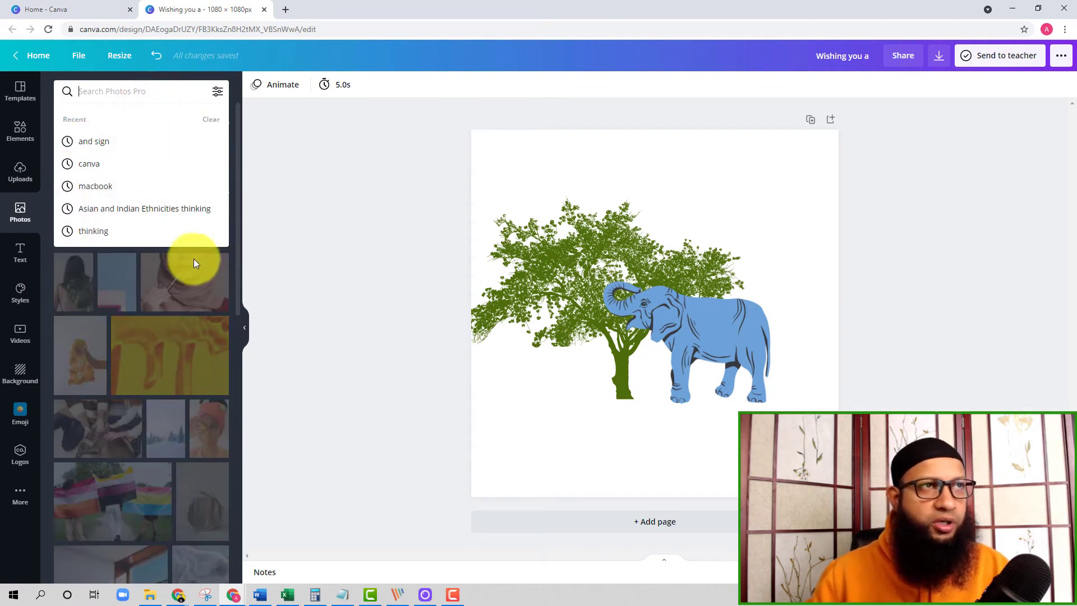
pyautogui.click(106, 185)
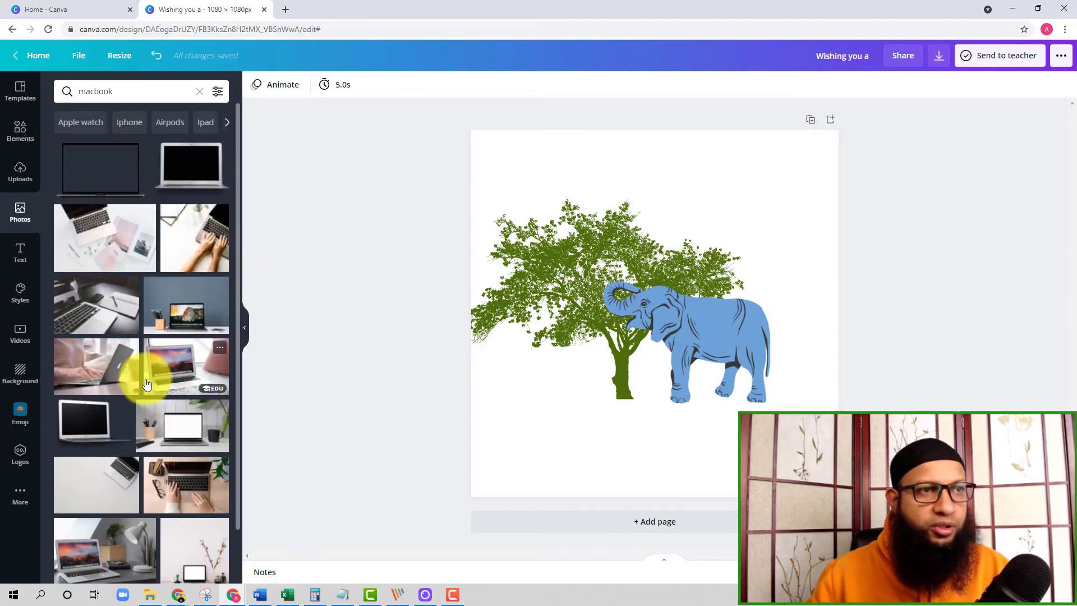
# Try the photo of hands typing on a laptop at a wooden desk on the page and remove it.
pyautogui.scroll(-3, 163, 364)
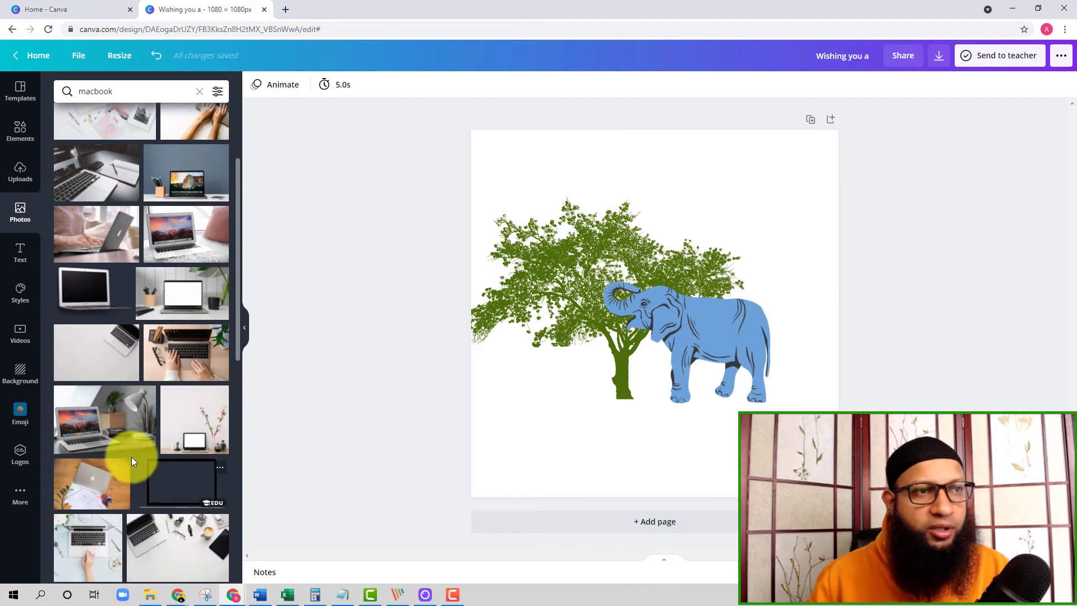
pyautogui.scroll(-5, 160, 444)
pyautogui.scroll(-5, 143, 404)
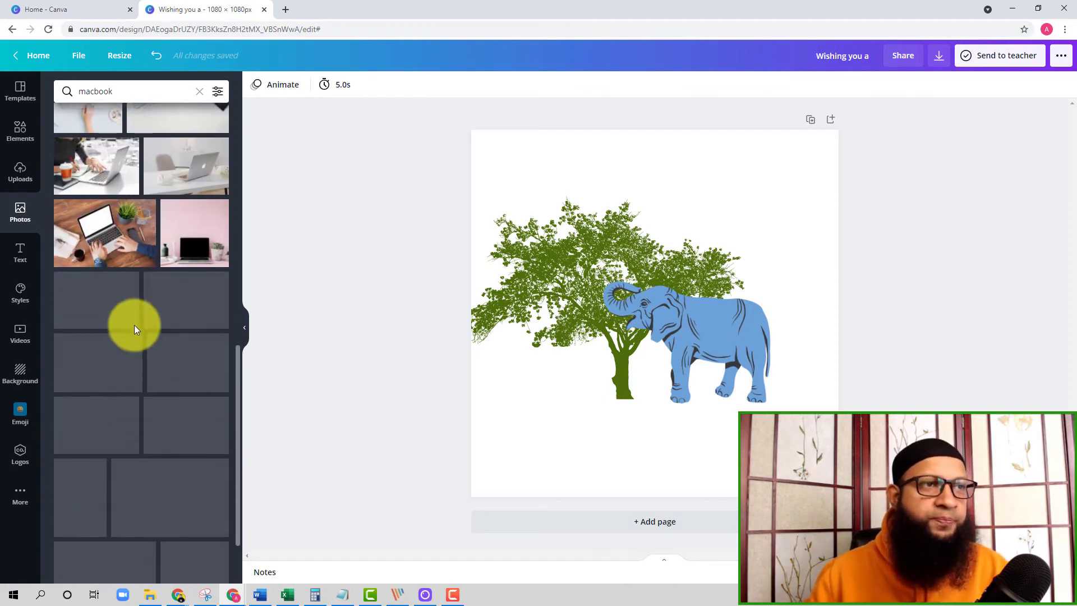
pyautogui.click(98, 236)
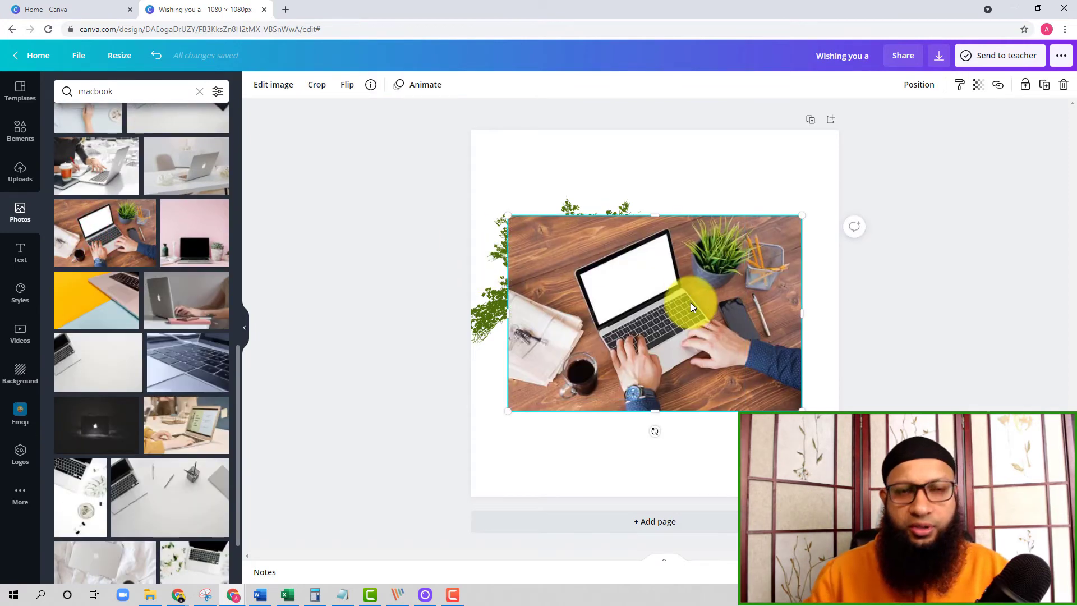
pyautogui.press('Delete')
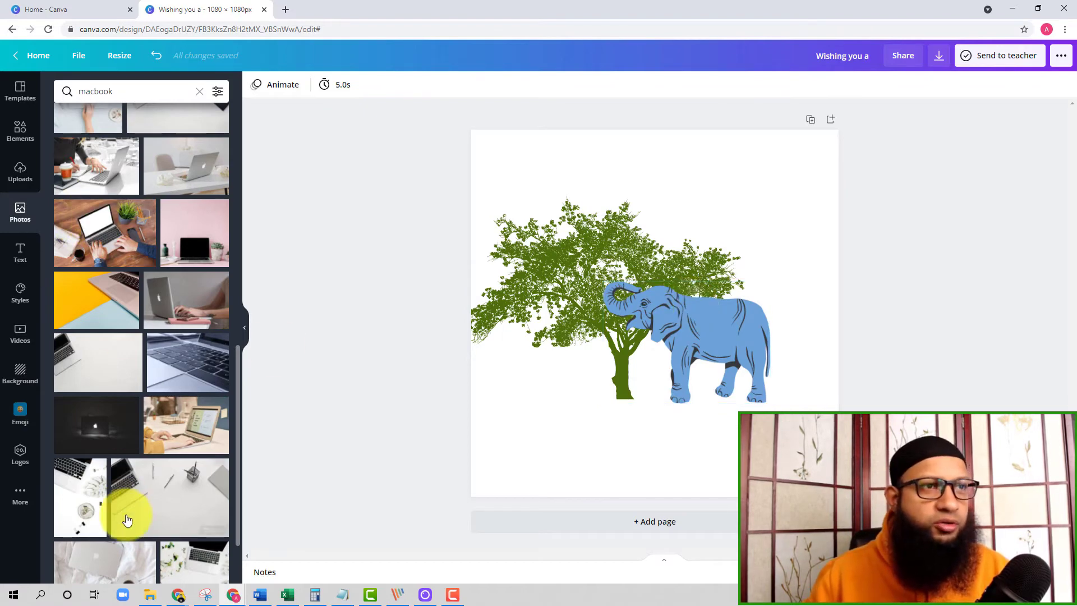
# Try the dark photo of a laptop with a glowing Apple logo as a centred, full-page image and delete it.
pyautogui.scroll(-2, 151, 513)
pyautogui.click(103, 341)
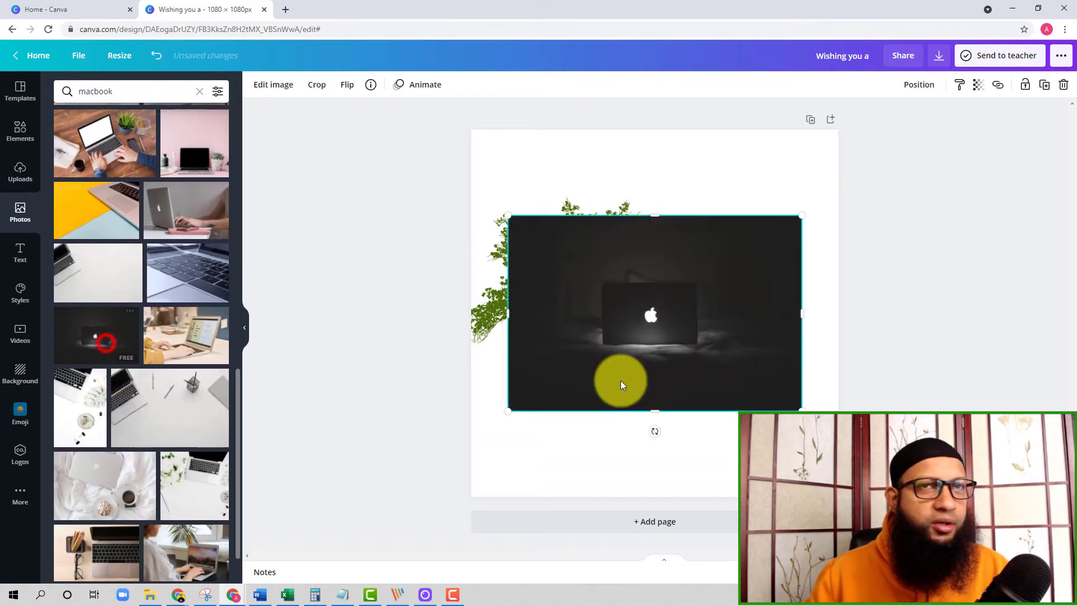
pyautogui.moveTo(685, 342); pyautogui.dragTo(646, 251)
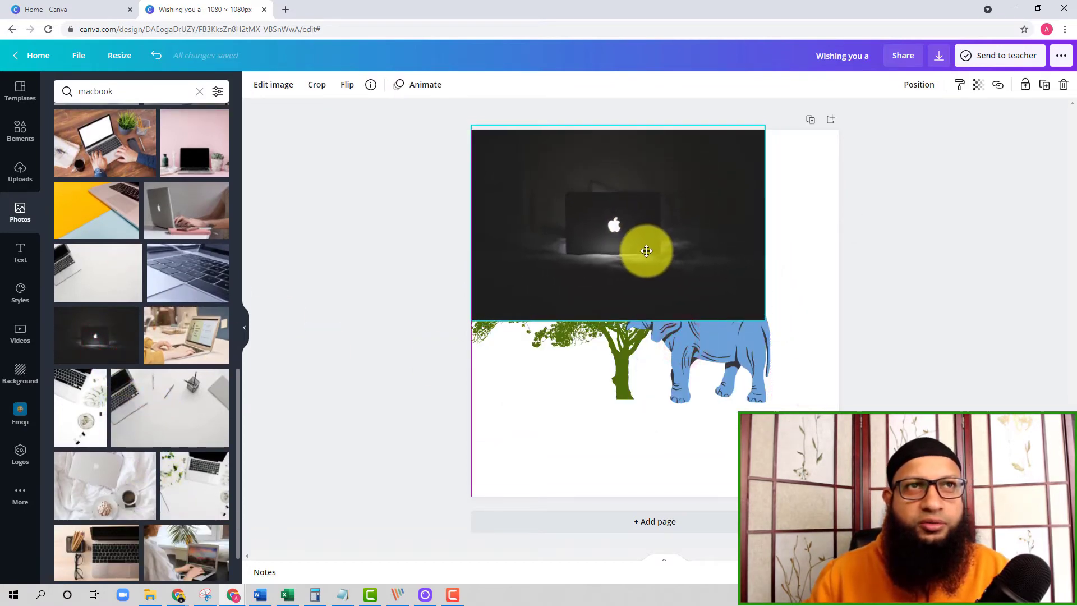
pyautogui.moveTo(766, 324); pyautogui.dragTo(1023, 496)
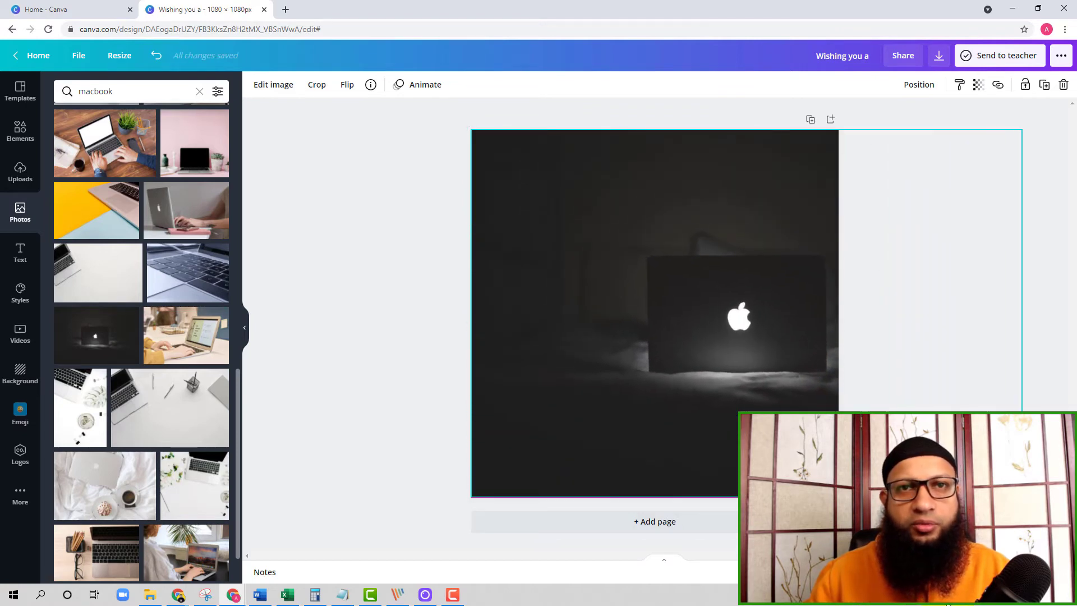
pyautogui.moveTo(671, 440); pyautogui.dragTo(696, 431)
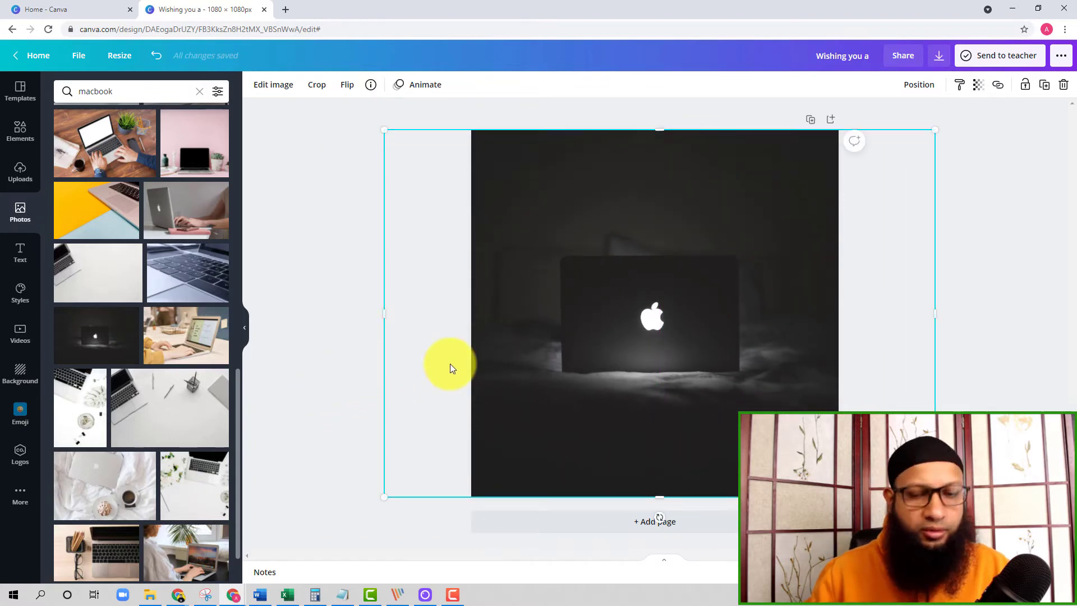
pyautogui.press('Delete')
# Try the photo of a laptop and coffee on white bedding on the page and delete it.
pyautogui.scroll(-1, 188, 375)
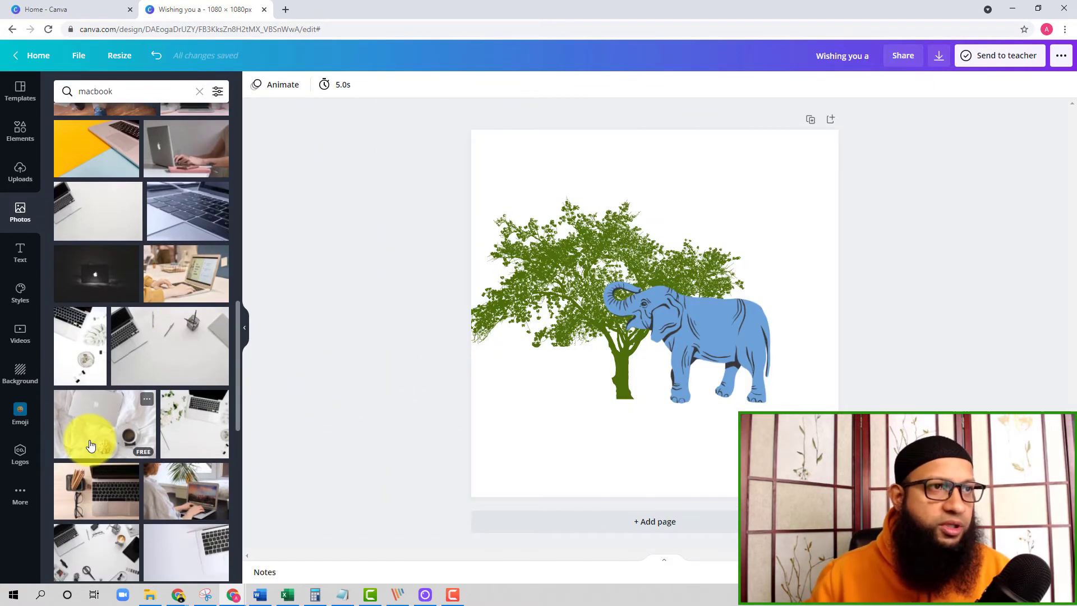
pyautogui.click(88, 434)
pyautogui.press('Delete')
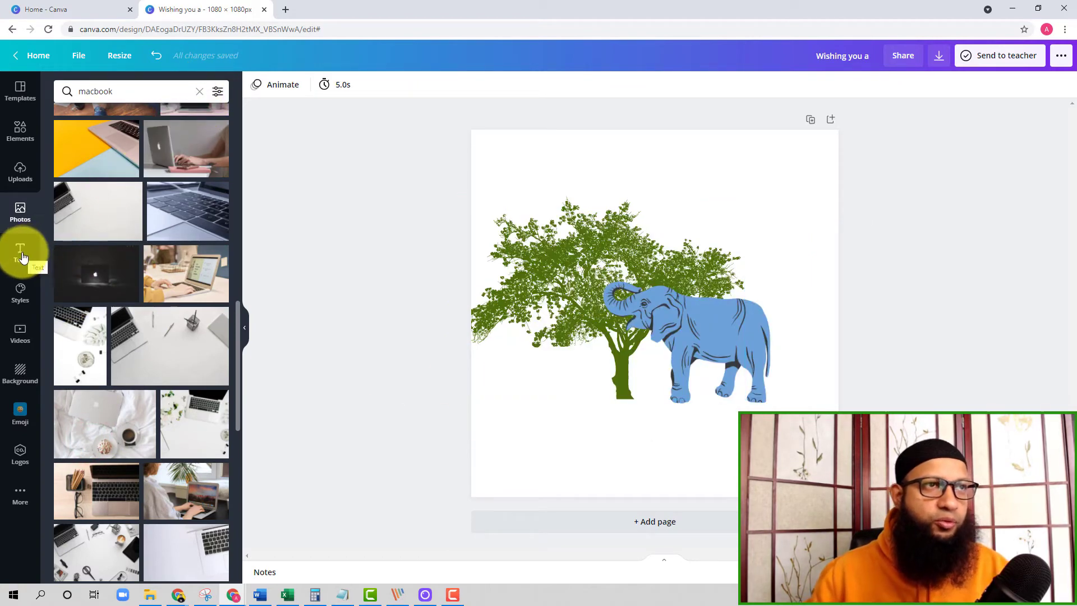
# Add a heading text box and place it above the tree near the top of the page.
pyautogui.click(22, 255)
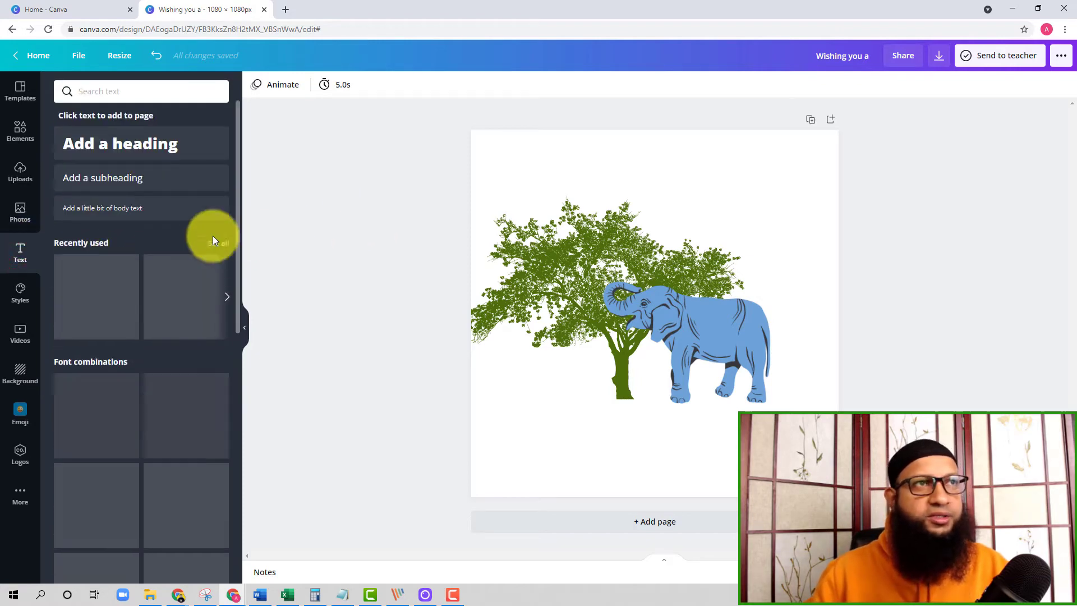
pyautogui.click(116, 147)
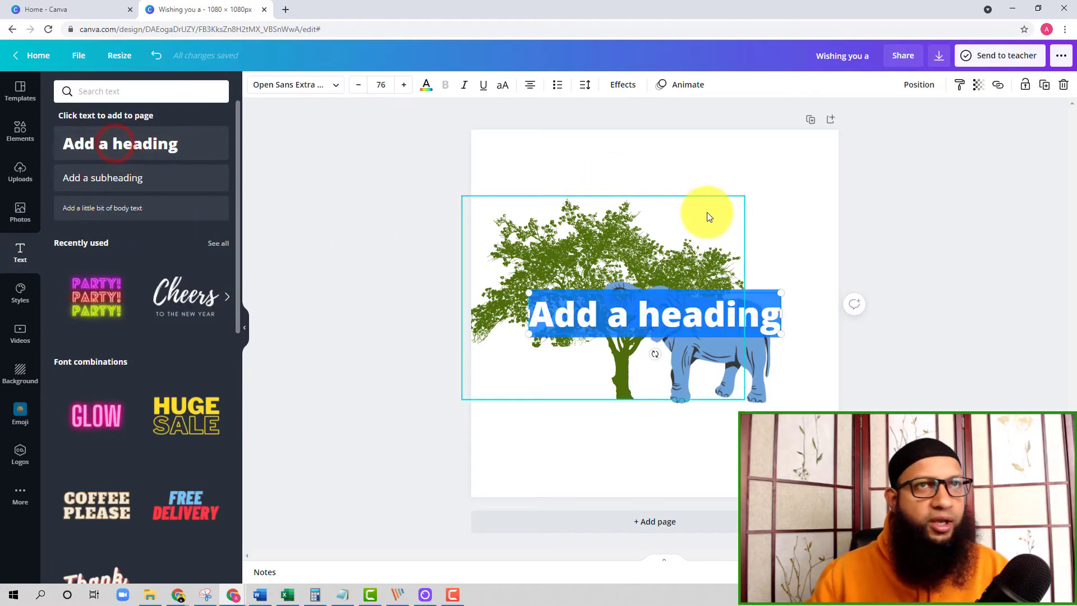
pyautogui.doubleClick(696, 309)
pyautogui.moveTo(693, 290); pyautogui.dragTo(692, 164)
# Replace the heading's placeholder text with the person's full name.
pyautogui.doubleClick(693, 179)
pyautogui.click(693, 179)
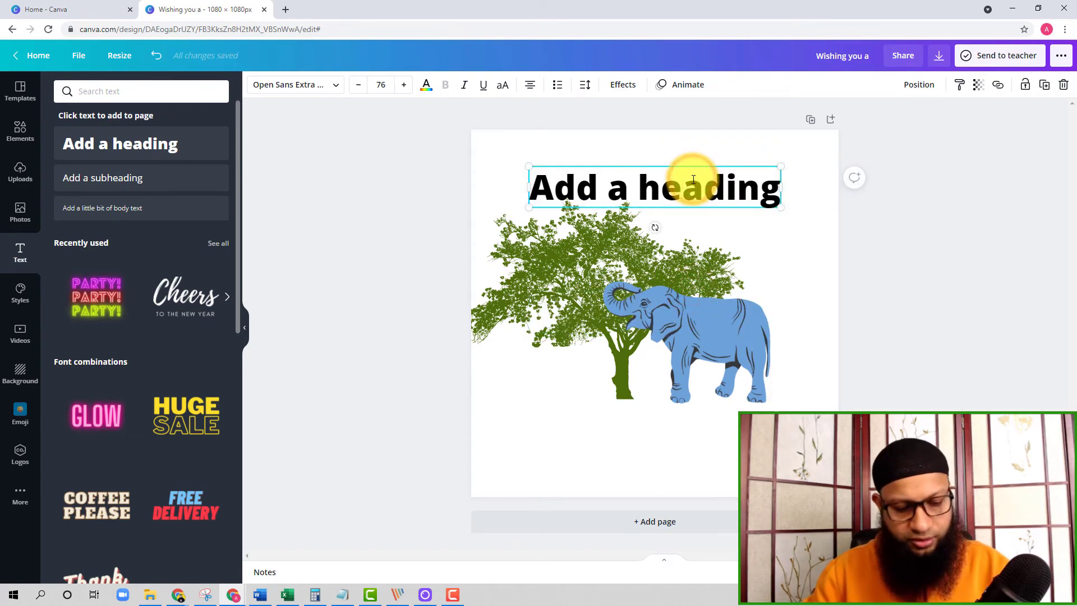
pyautogui.tripleClick(693, 180)
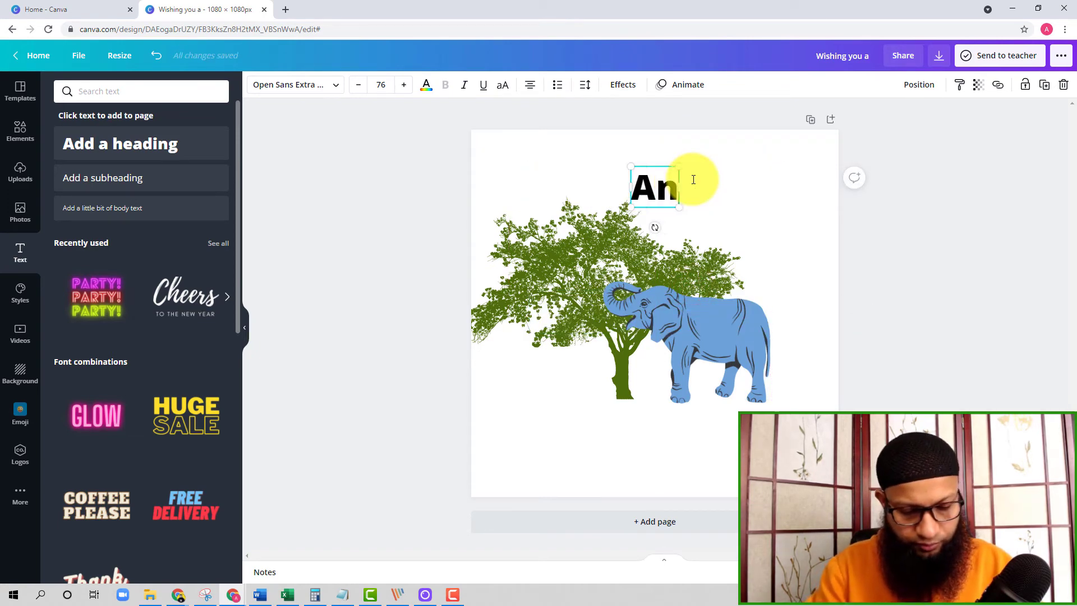
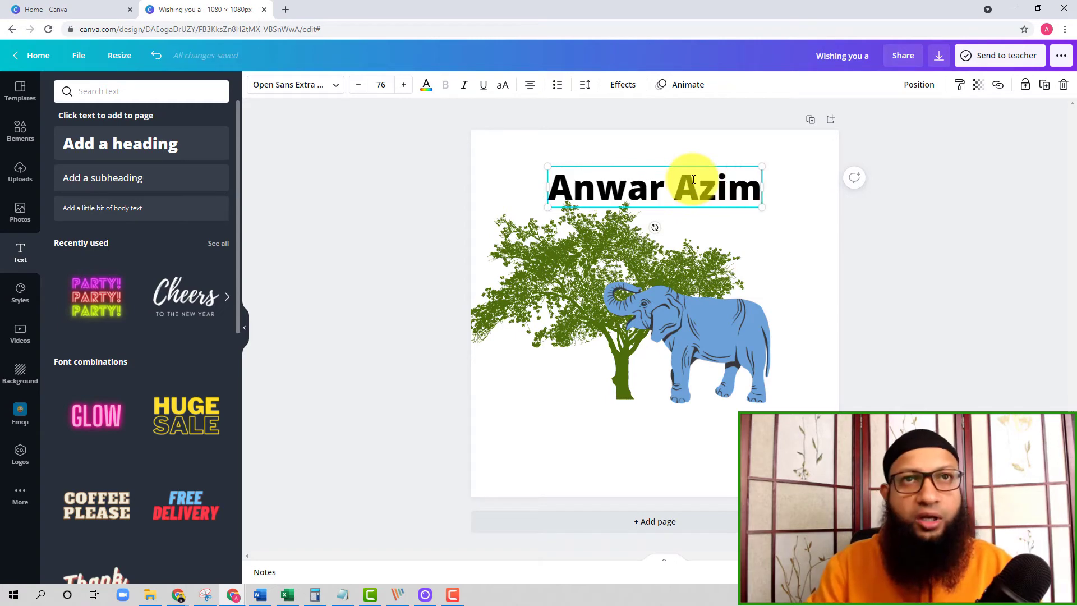
# Move the name heading slightly higher above the tree.
pyautogui.click(772, 288)
pyautogui.moveTo(675, 189); pyautogui.dragTo(675, 177)
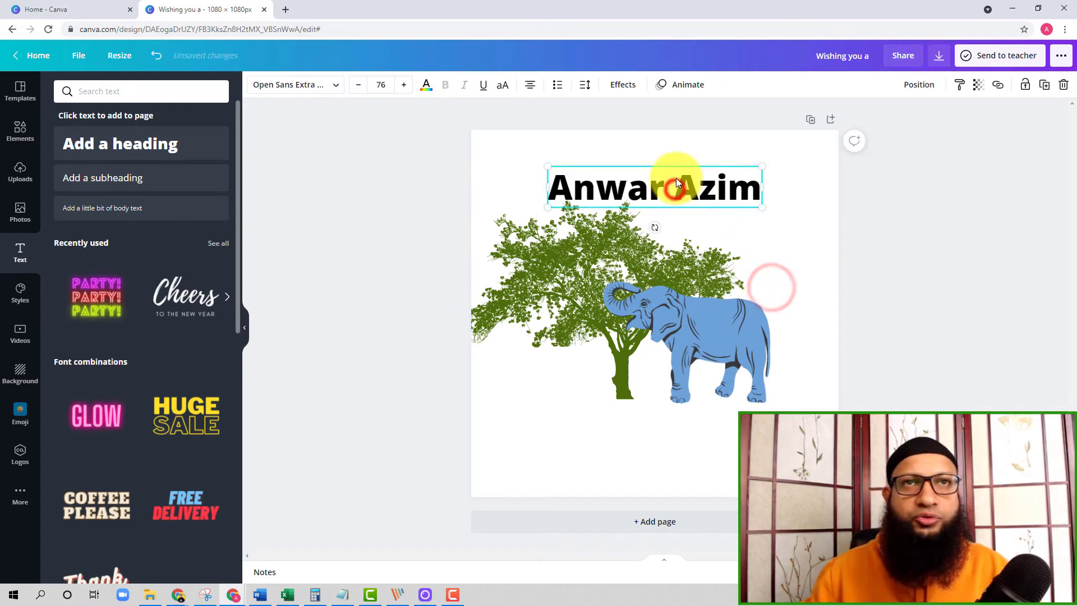
# Examine the available fonts, the colour and font style sets, and the stock video categories.
pyautogui.click(315, 87)
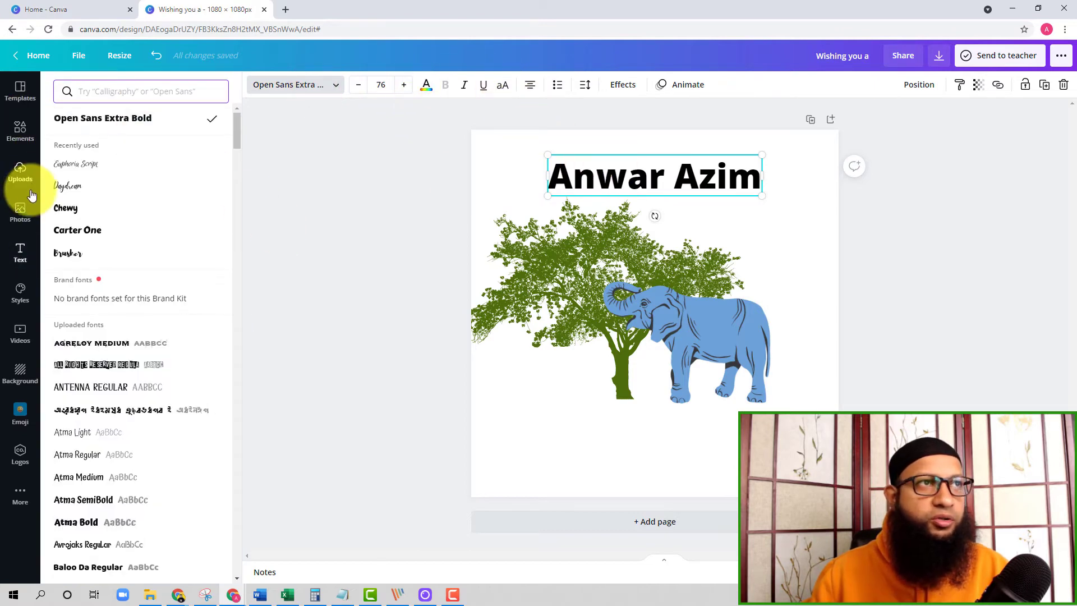
pyautogui.click(22, 251)
pyautogui.click(20, 290)
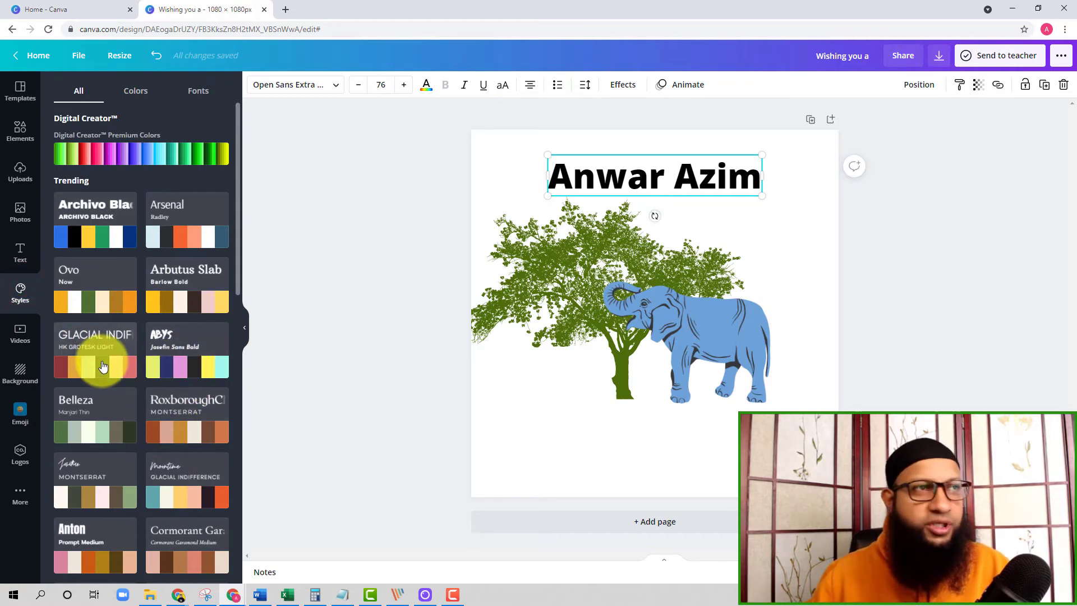
pyautogui.click(20, 334)
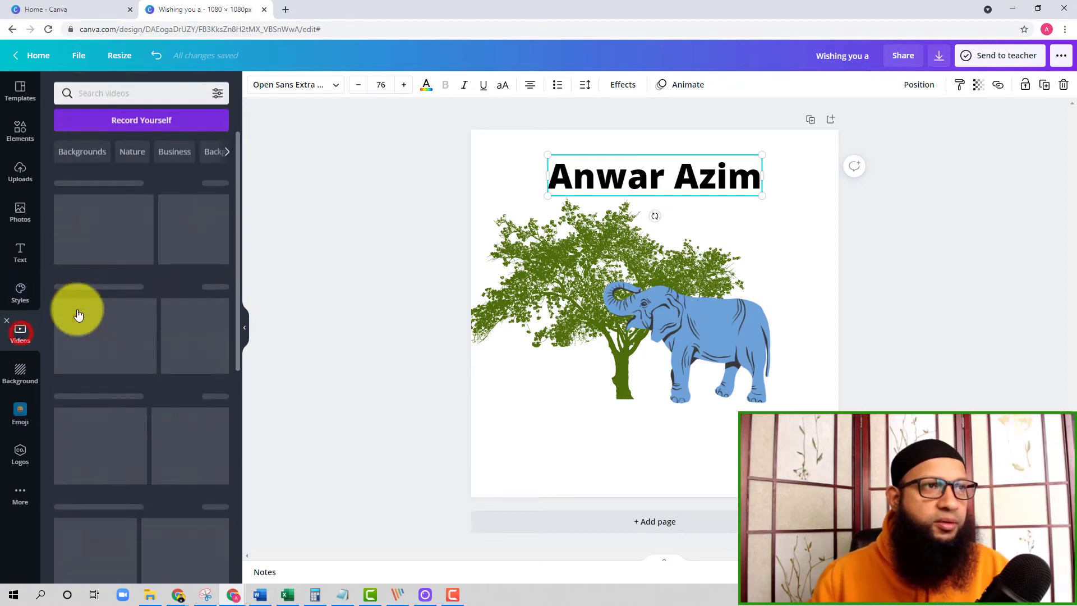
pyautogui.scroll(-7, 158, 449)
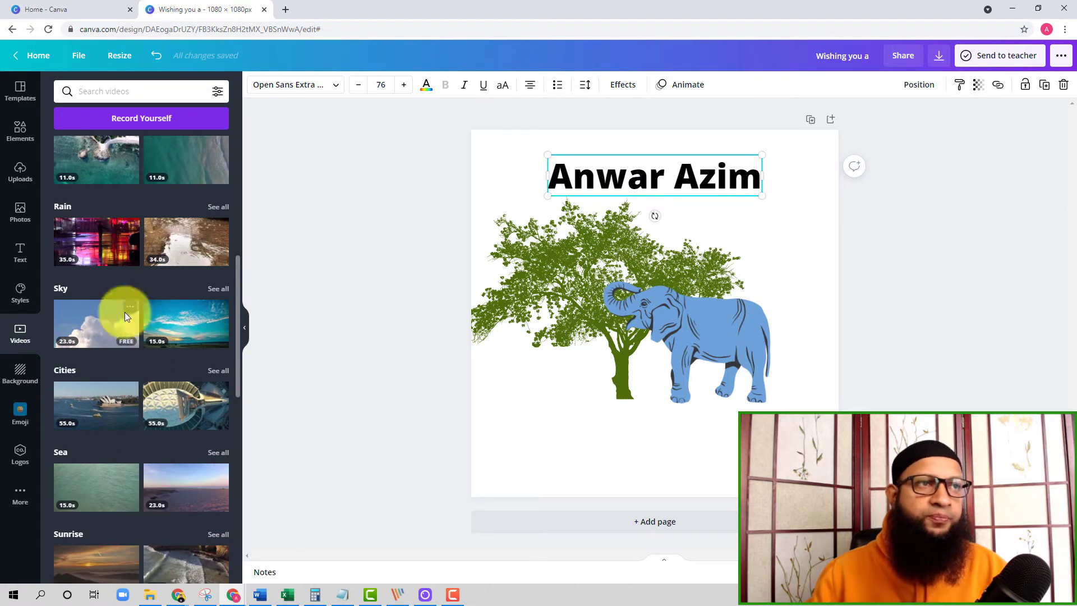
# Search the emojis for "police" and place the third result, a police officer in a peaked cap, in the lower-left area of the page.
pyautogui.click(20, 410)
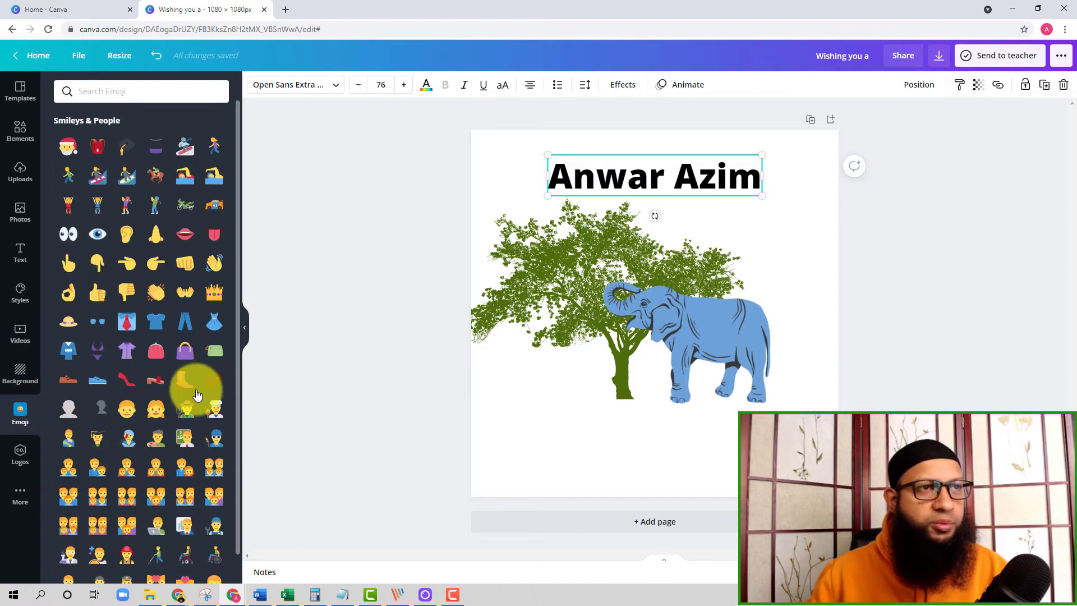
pyautogui.scroll(-10, 193, 409)
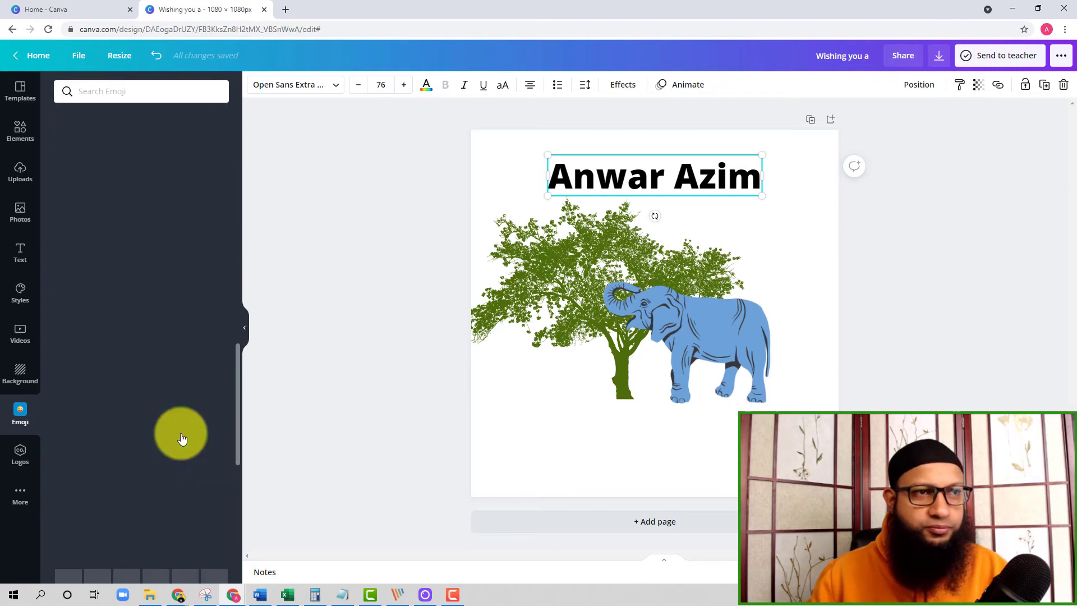
pyautogui.scroll(8, 180, 434)
pyautogui.scroll(8, 181, 440)
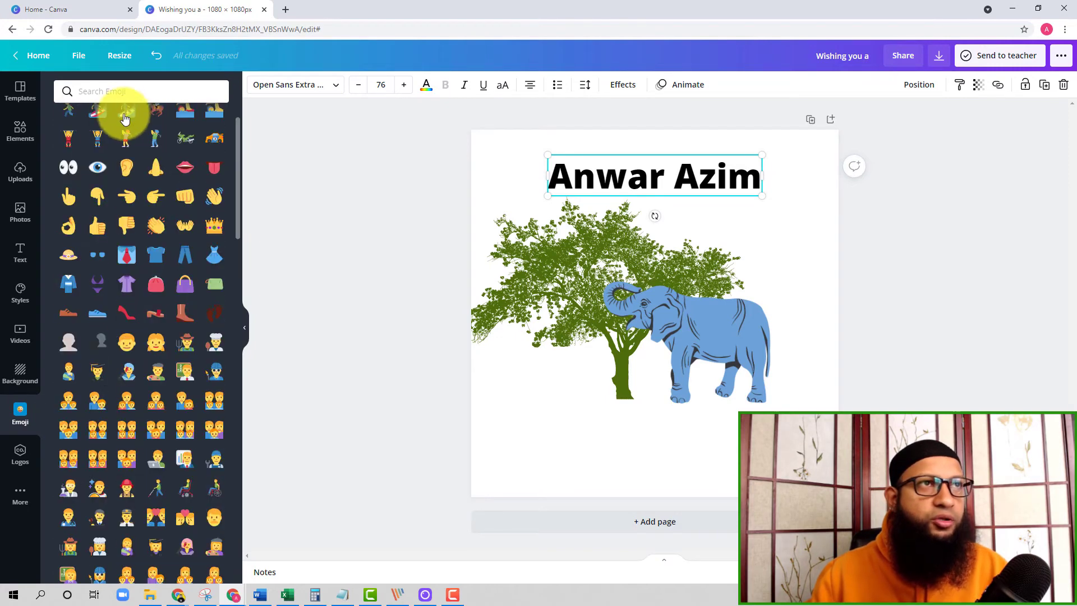
pyautogui.click(119, 90)
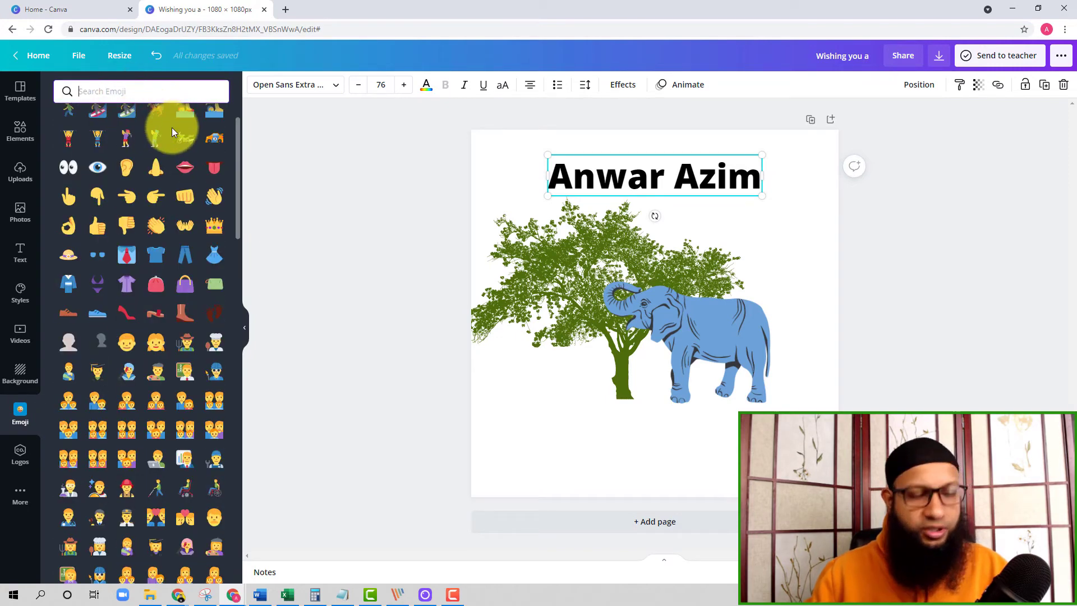
pyautogui.write('police')
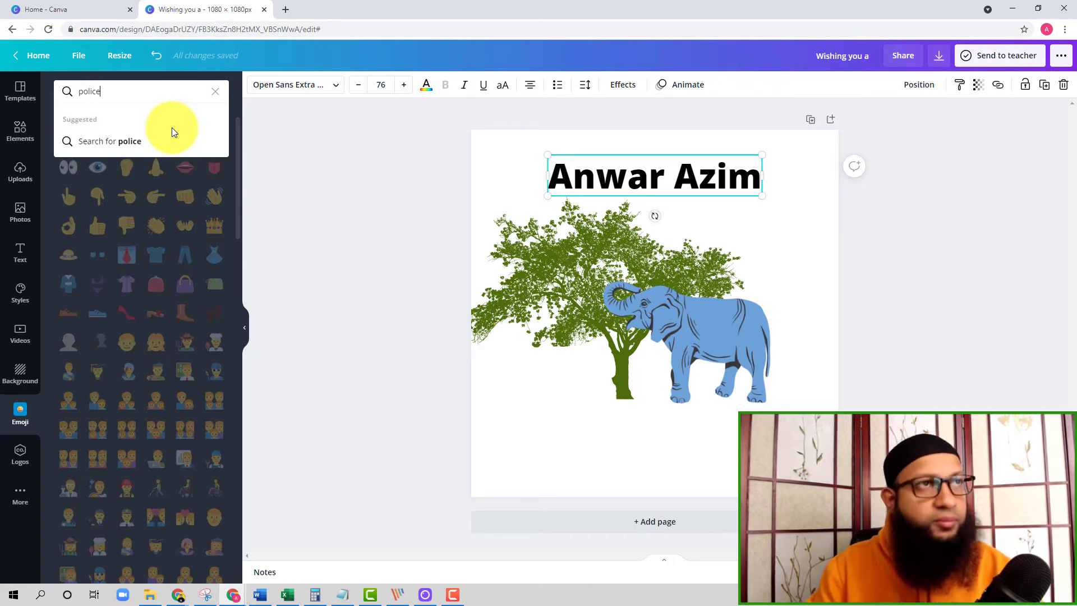
pyautogui.press('Return')
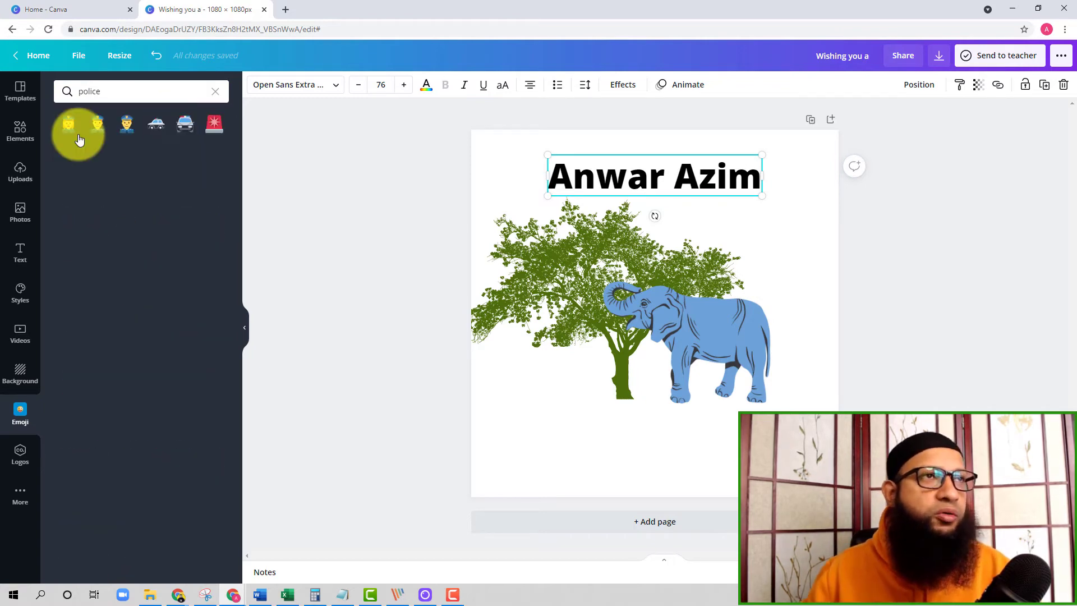
pyautogui.click(128, 123)
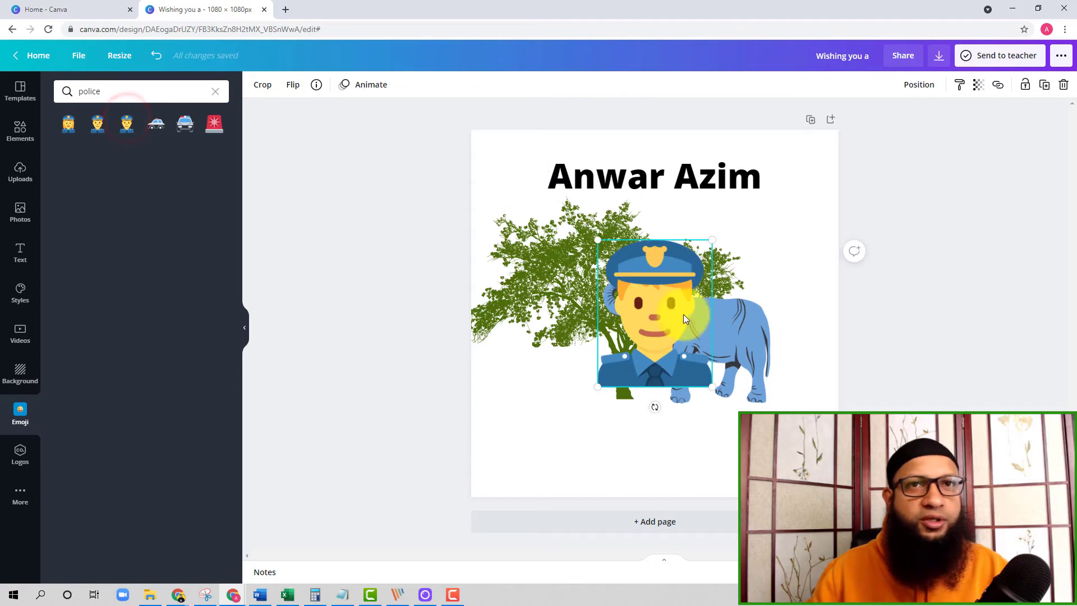
pyautogui.moveTo(598, 387); pyautogui.dragTo(484, 470)
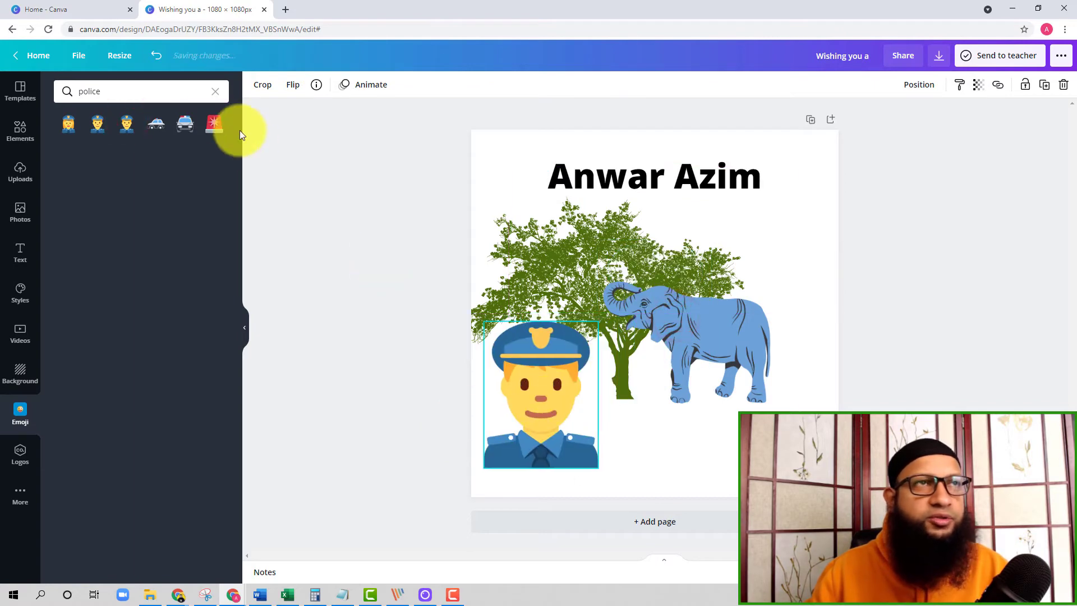
# Add the front-view police car emoji beside the police officer, overlapping the elephant, and clear the emoji search.
pyautogui.click(185, 123)
pyautogui.moveTo(688, 279); pyautogui.dragTo(710, 346)
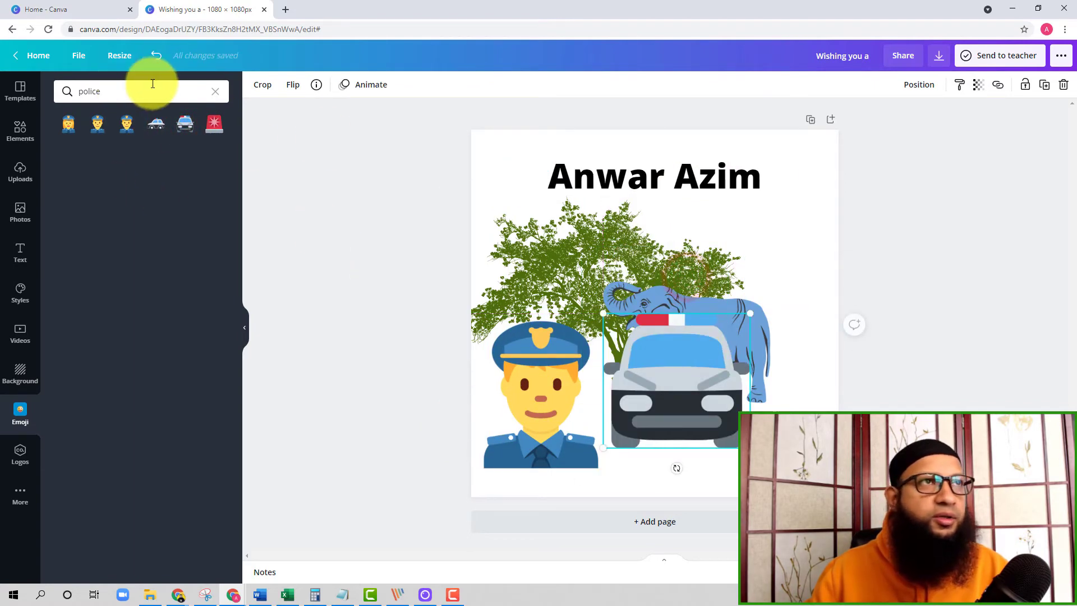
pyautogui.click(216, 94)
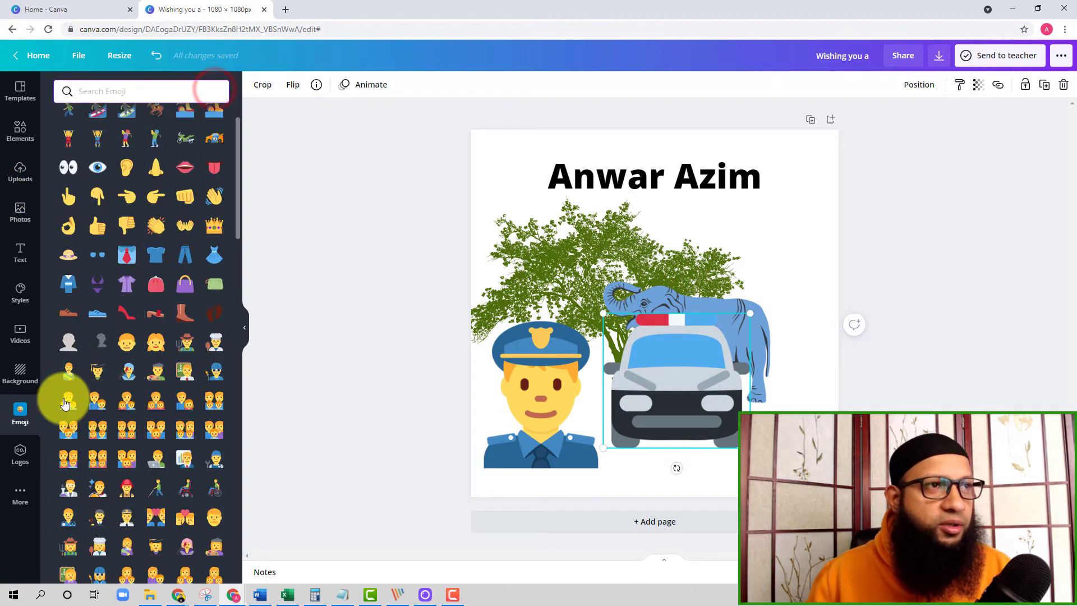
# Examine the logos area and the list of additional Canva apps and integrations.
pyautogui.click(15, 455)
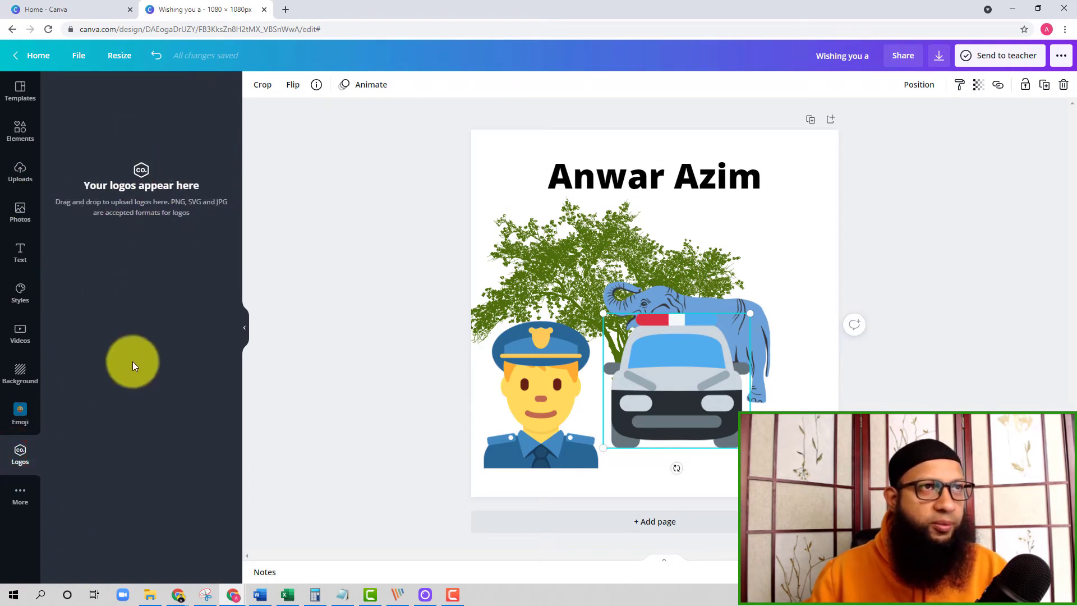
pyautogui.click(20, 496)
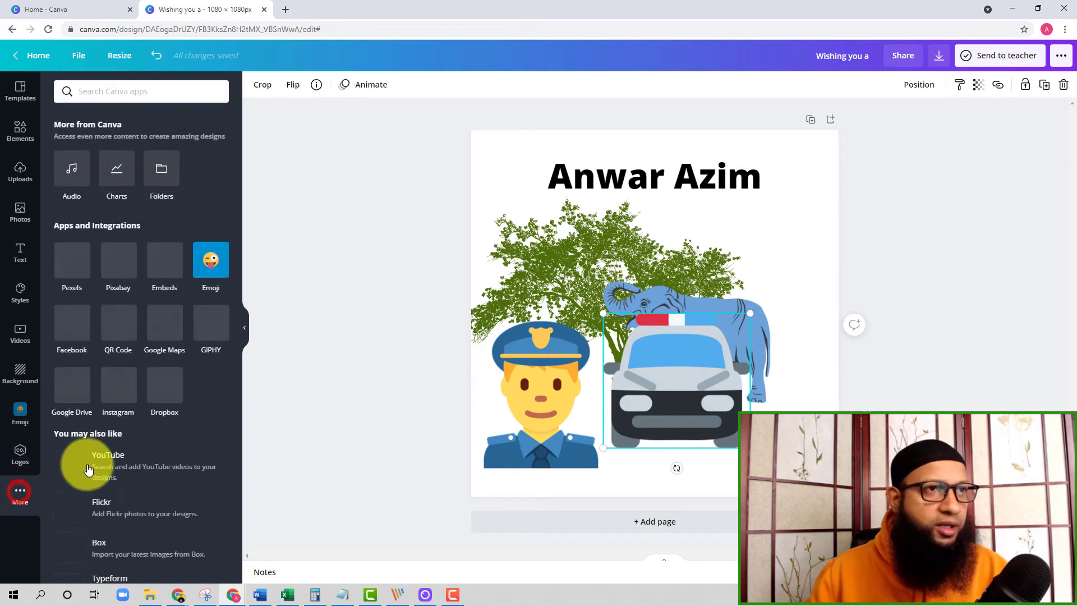
pyautogui.scroll(-2, 160, 403)
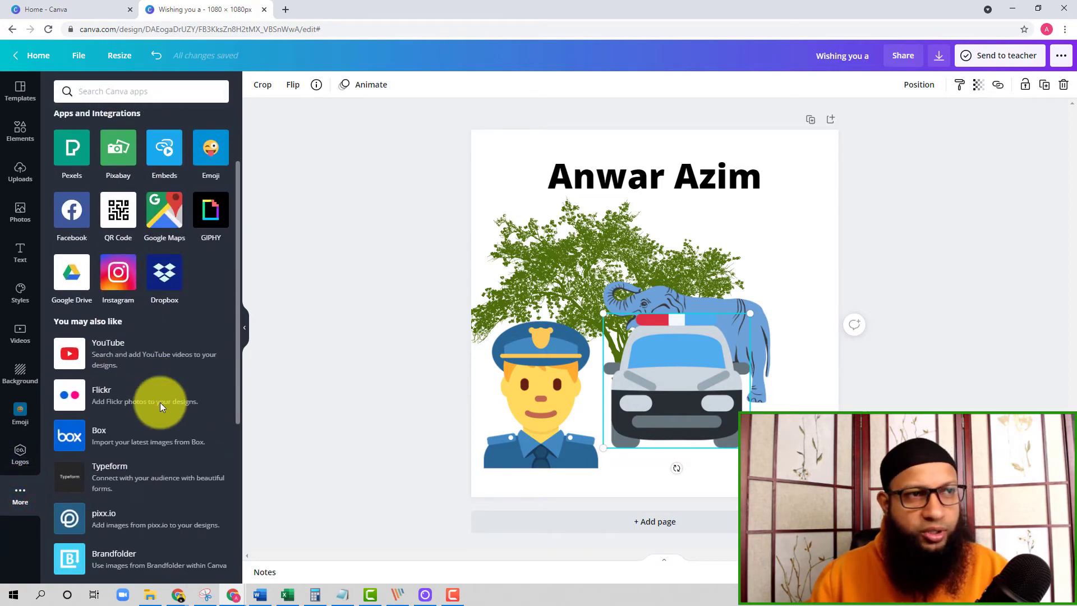
pyautogui.scroll(1, 180, 301)
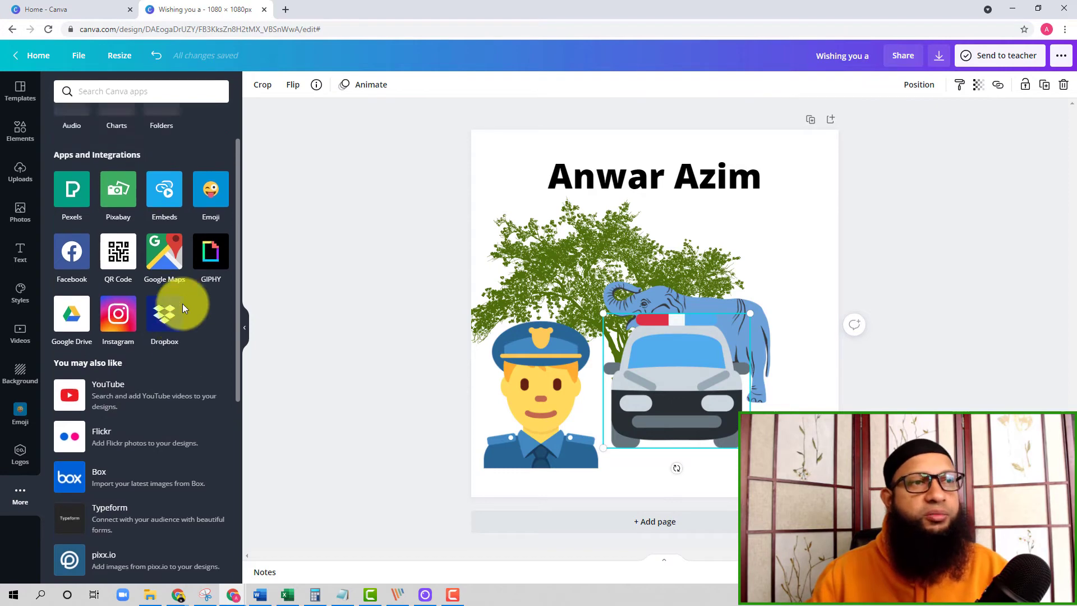
pyautogui.scroll(-6, 180, 305)
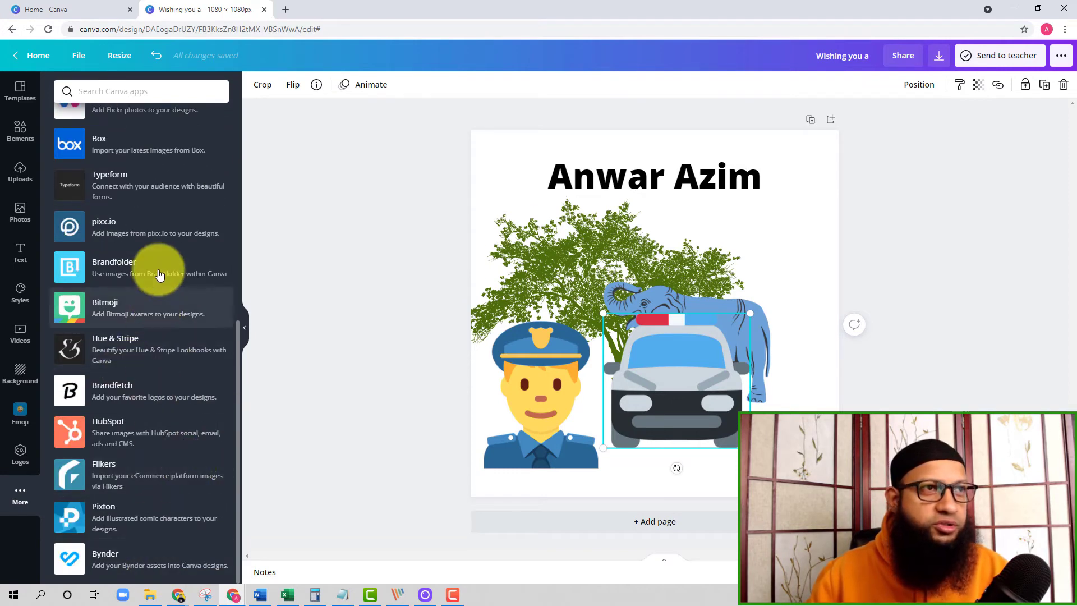
pyautogui.scroll(7, 160, 269)
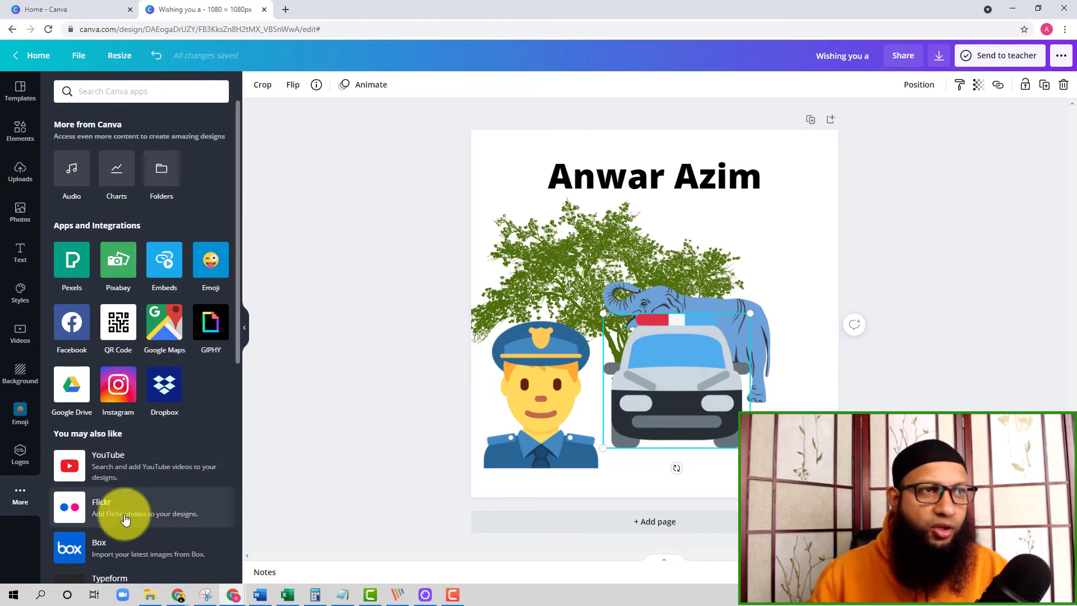
# Look through the design's file options, including the folders it can be saved to.
pyautogui.click(75, 54)
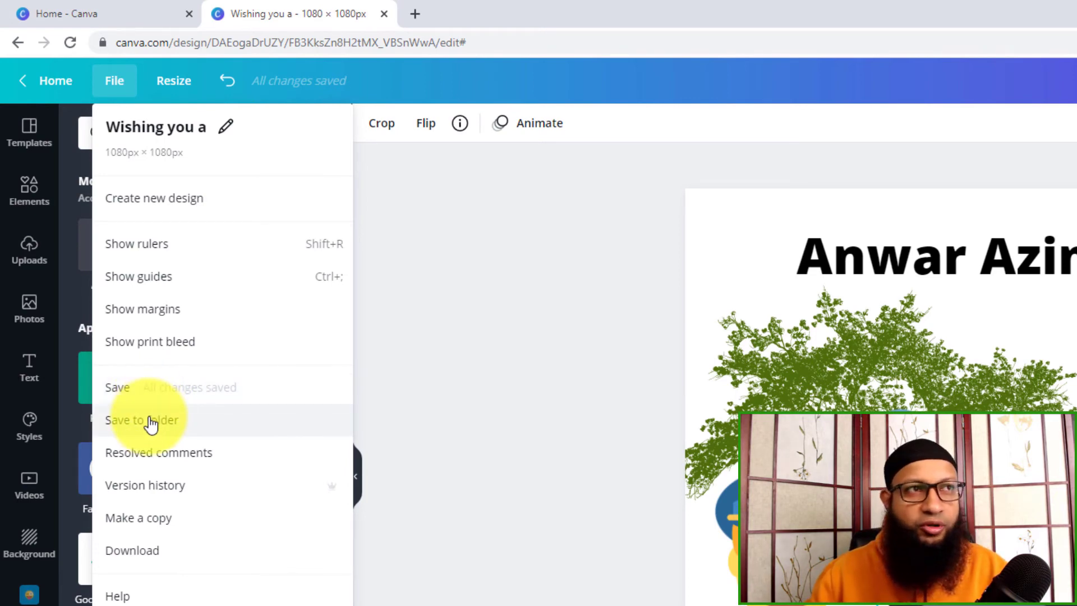
pyautogui.click(826, 221)
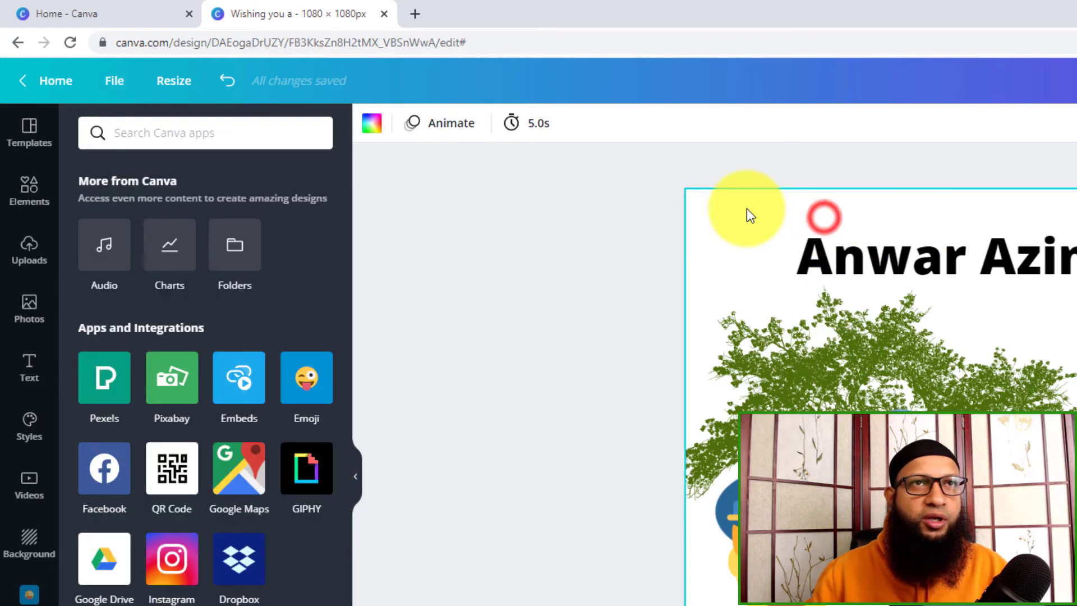
pyautogui.click(112, 84)
pyautogui.click(163, 421)
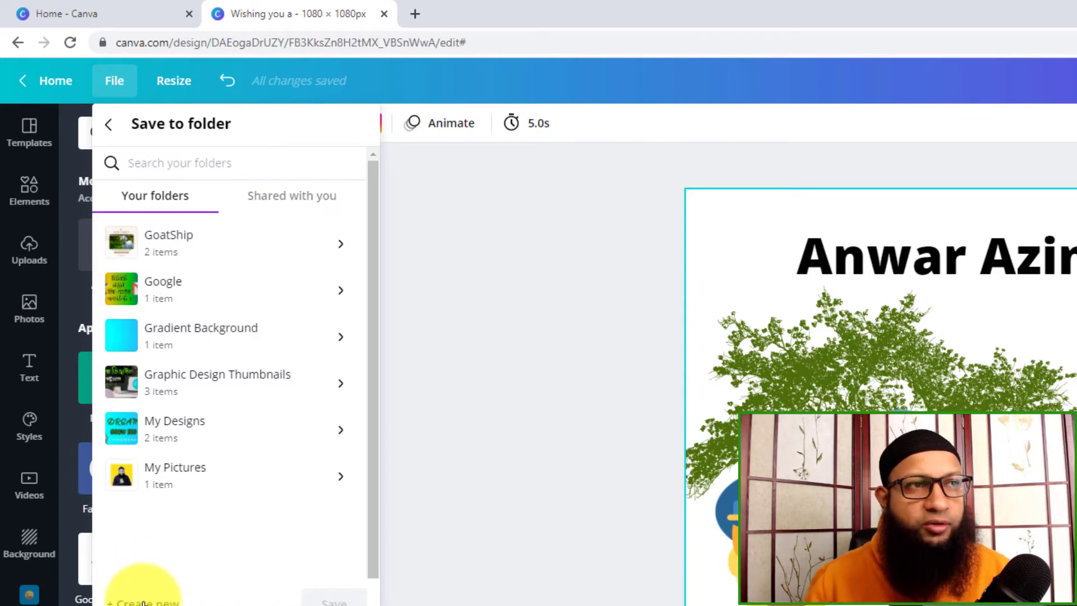
pyautogui.click(153, 84)
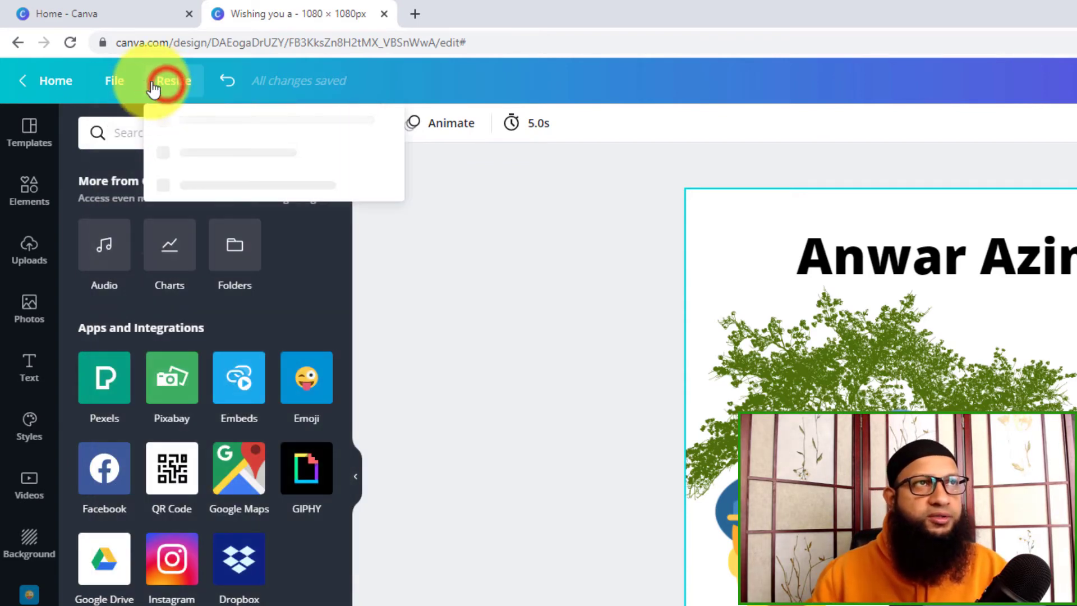
pyautogui.click(122, 80)
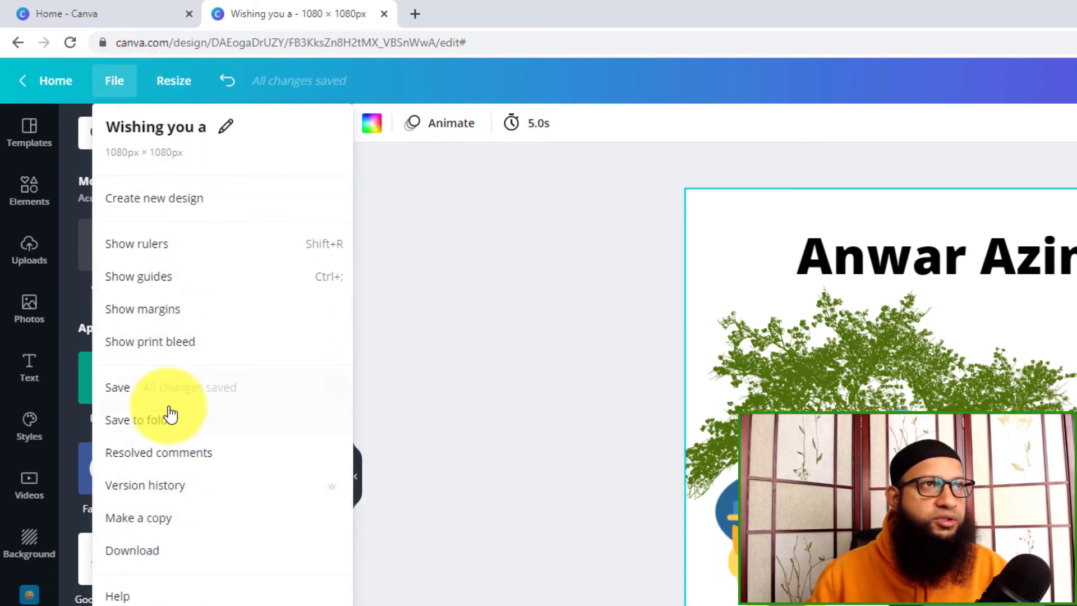
pyautogui.click(512, 387)
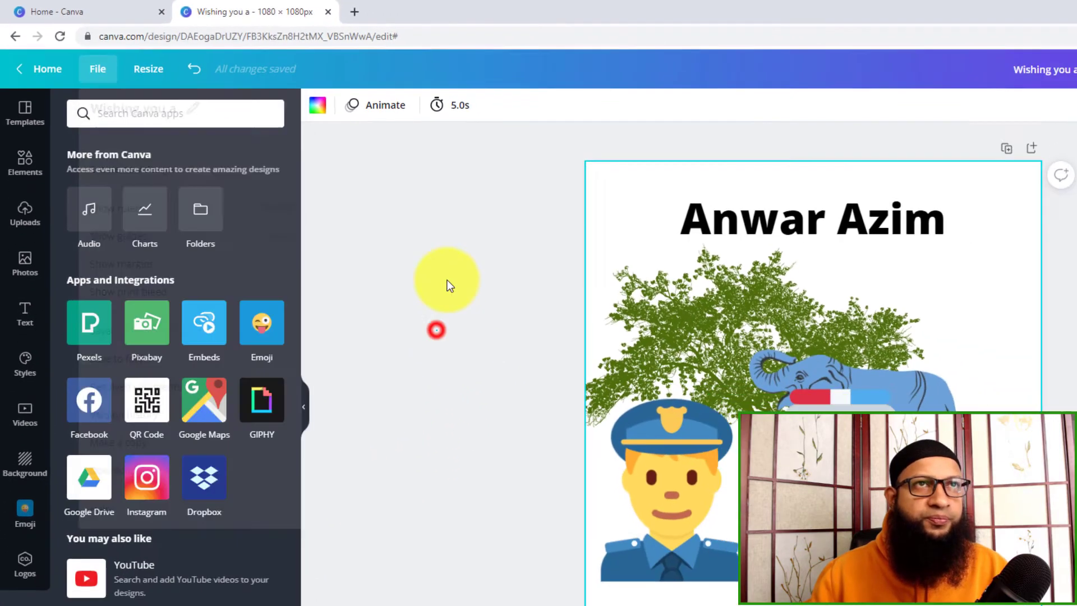
# Show the rulers around the page and move the police officer emoji down over the page's lower-left corner.
pyautogui.click(78, 57)
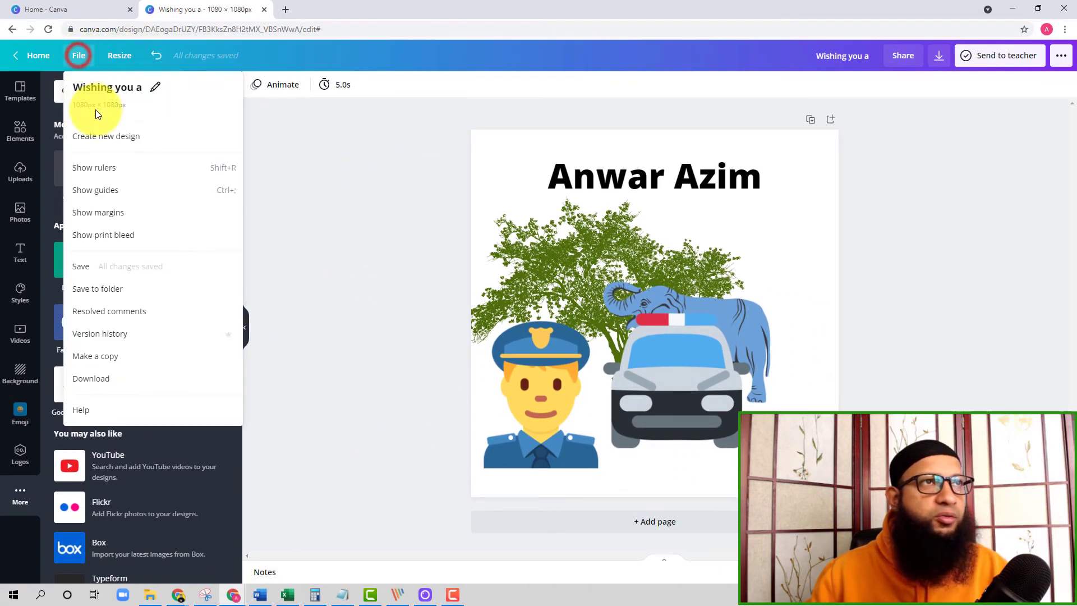
pyautogui.click(108, 169)
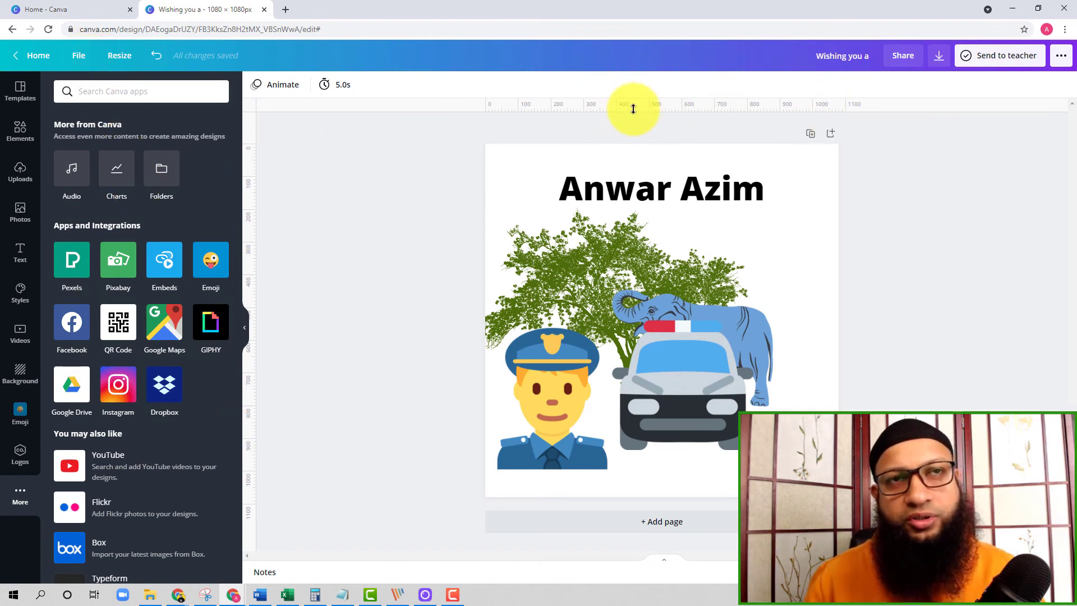
pyautogui.click(74, 59)
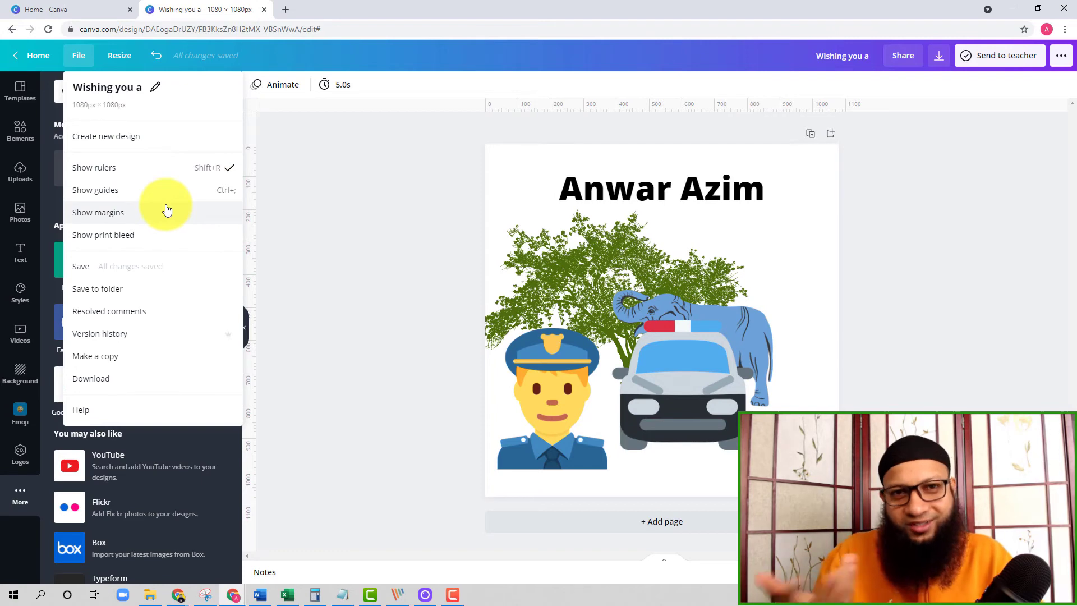
pyautogui.click(364, 199)
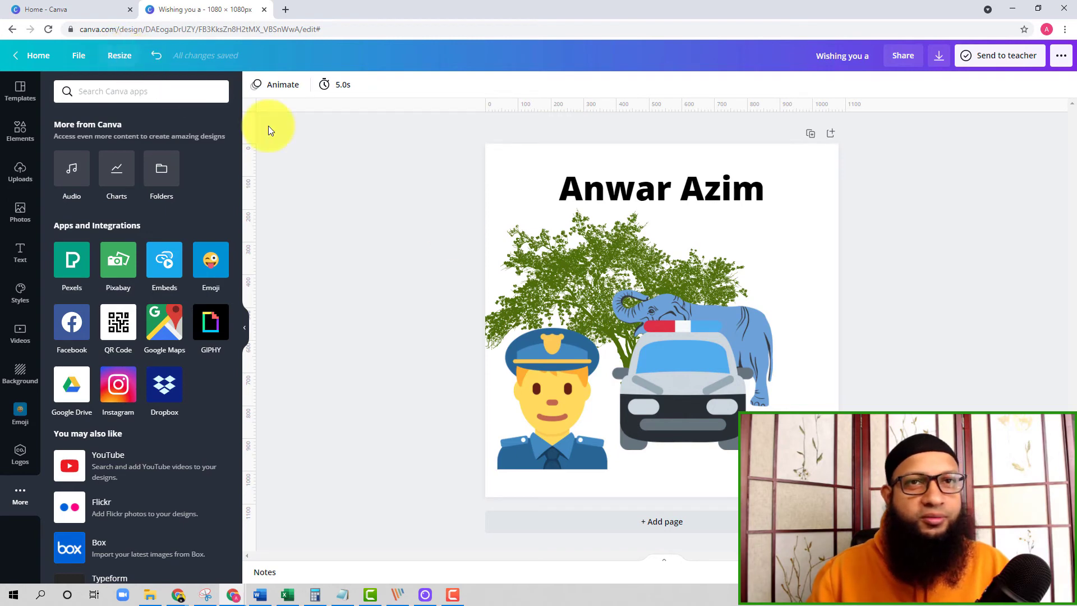
pyautogui.moveTo(557, 393); pyautogui.dragTo(545, 432)
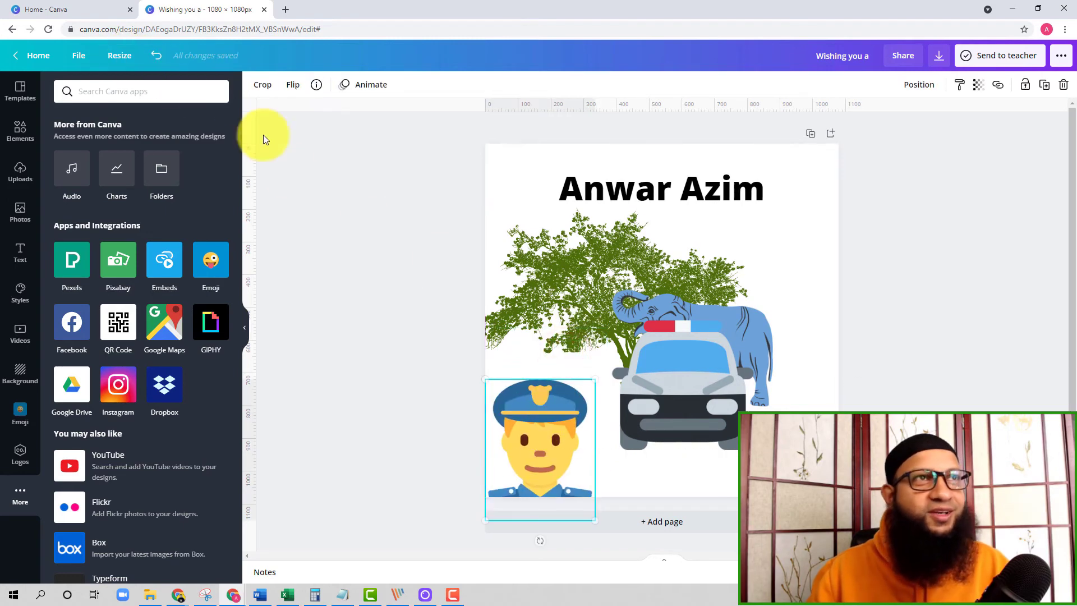
# Create a resized copy of the design in the recent Facebook Post format, 940 × 788 px.
pyautogui.click(119, 56)
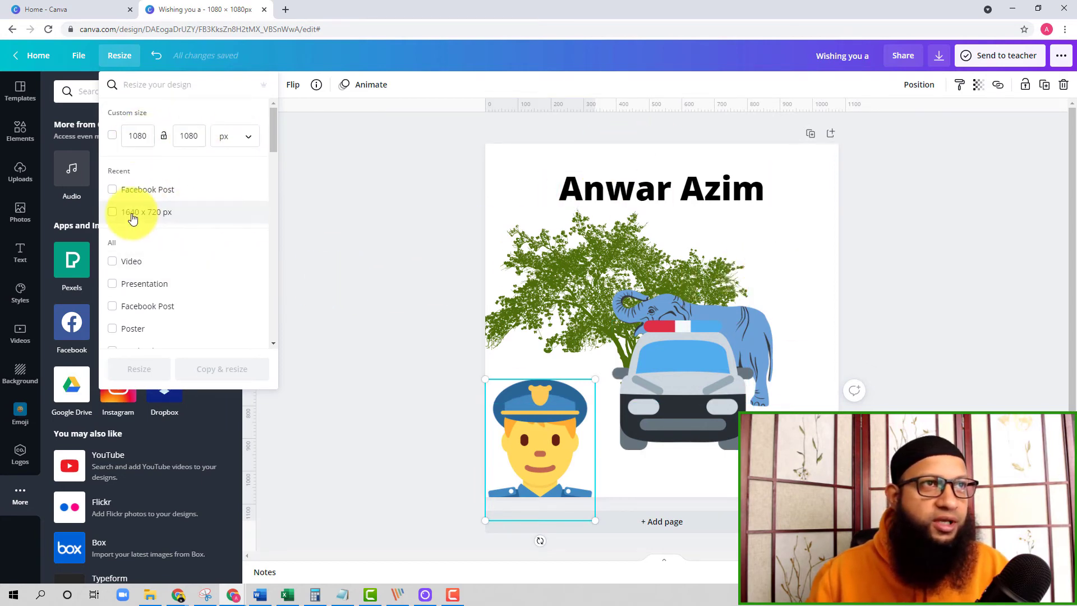
pyautogui.click(113, 192)
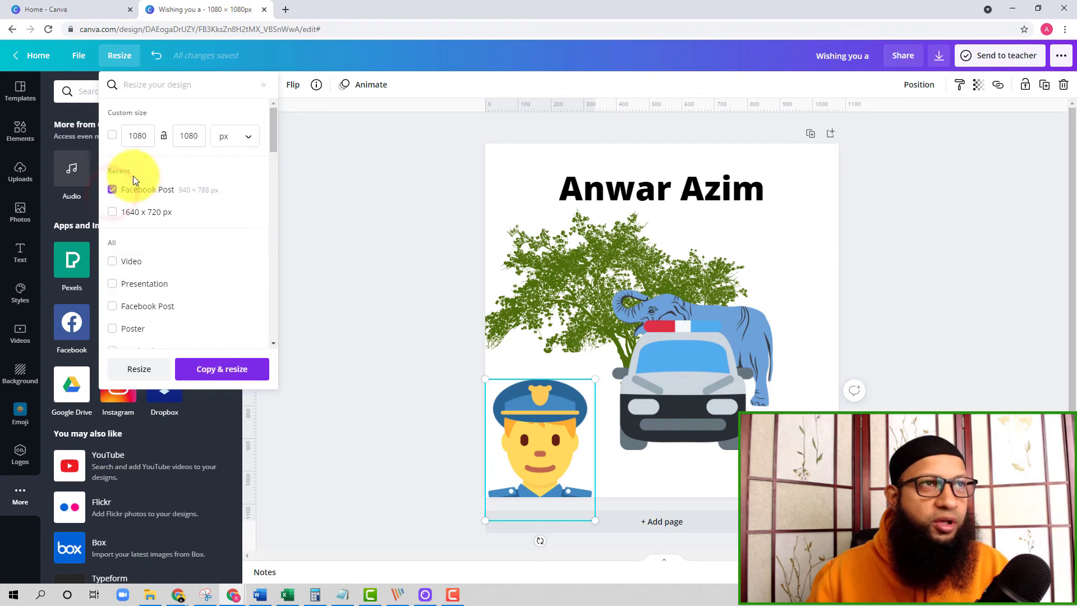
pyautogui.scroll(-4, 133, 269)
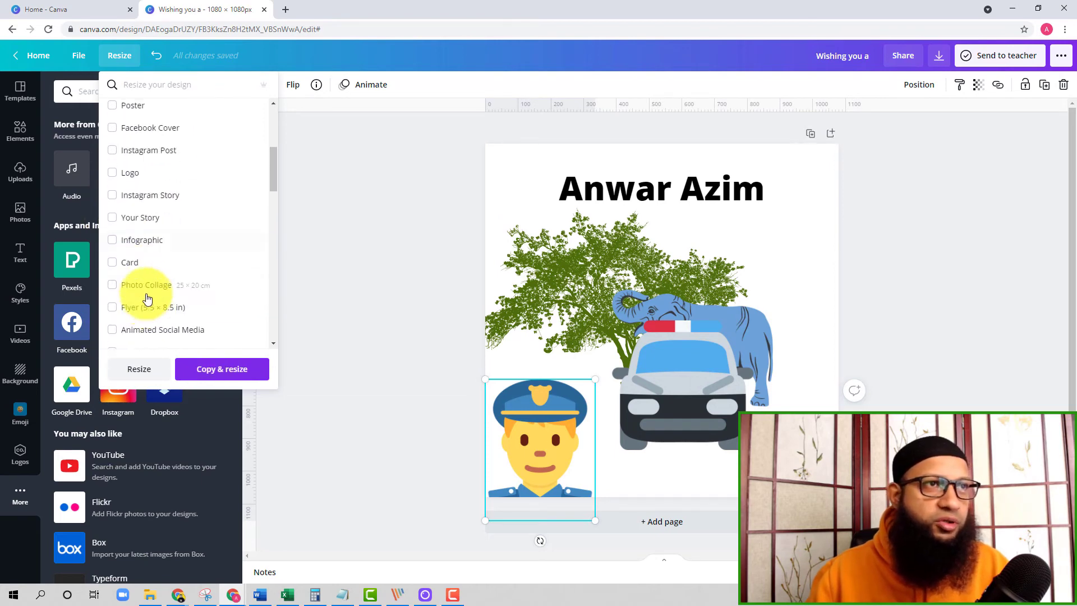
pyautogui.scroll(3, 149, 286)
pyautogui.scroll(1, 157, 263)
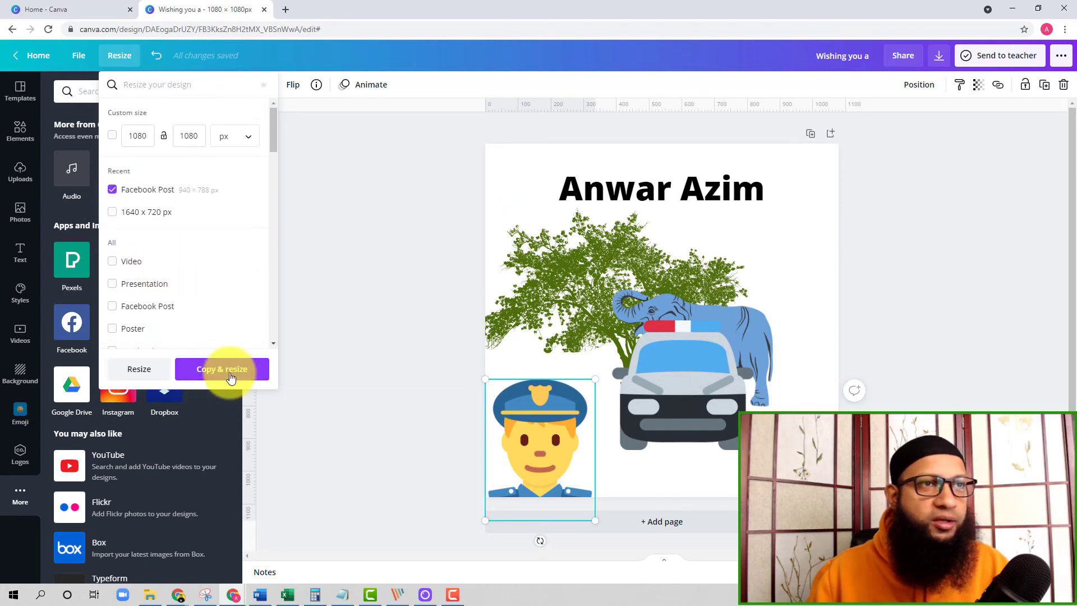
pyautogui.click(230, 373)
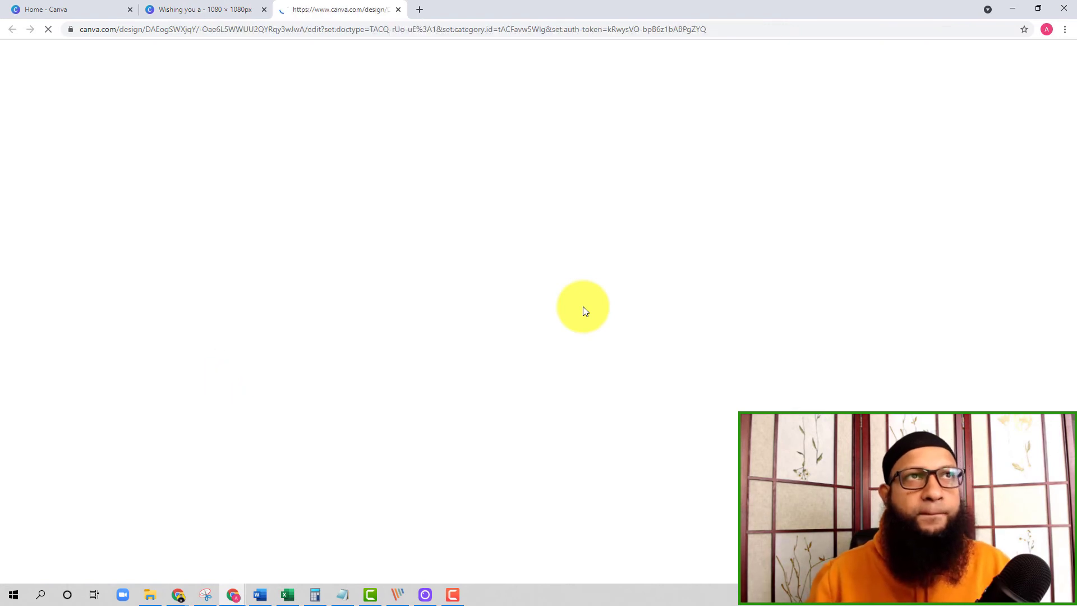